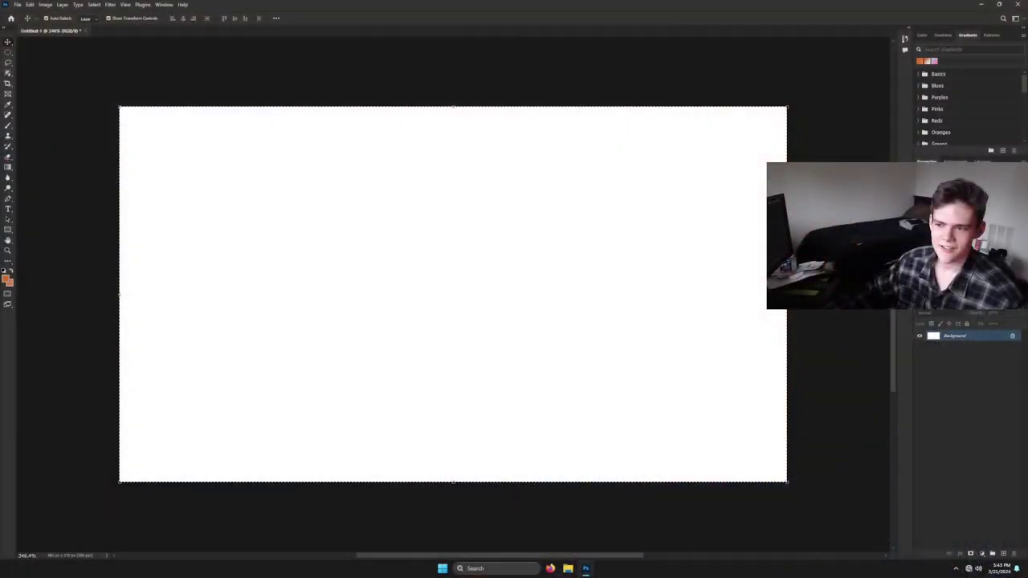
key(ctrl+a)
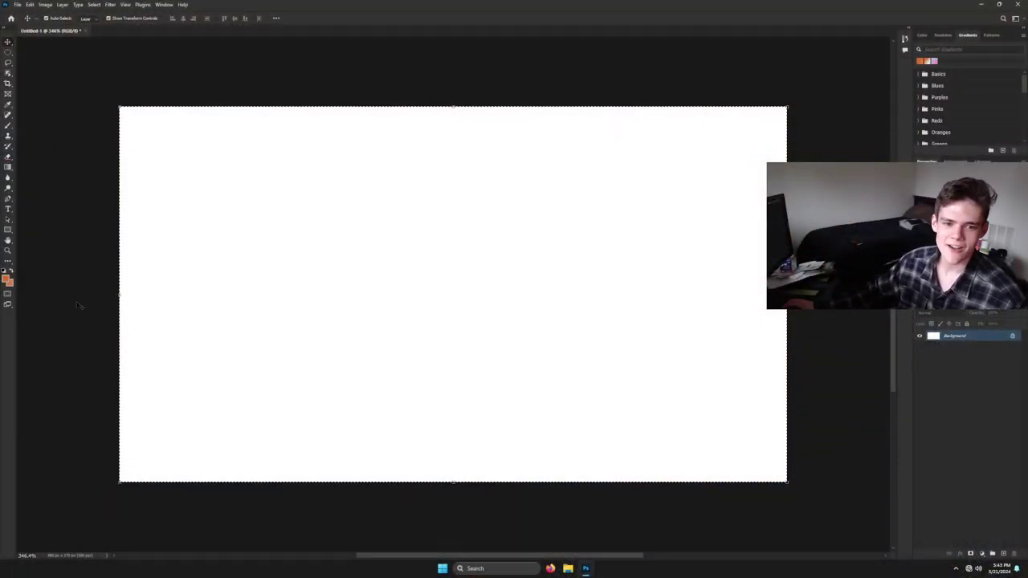
key(super)
key(super)
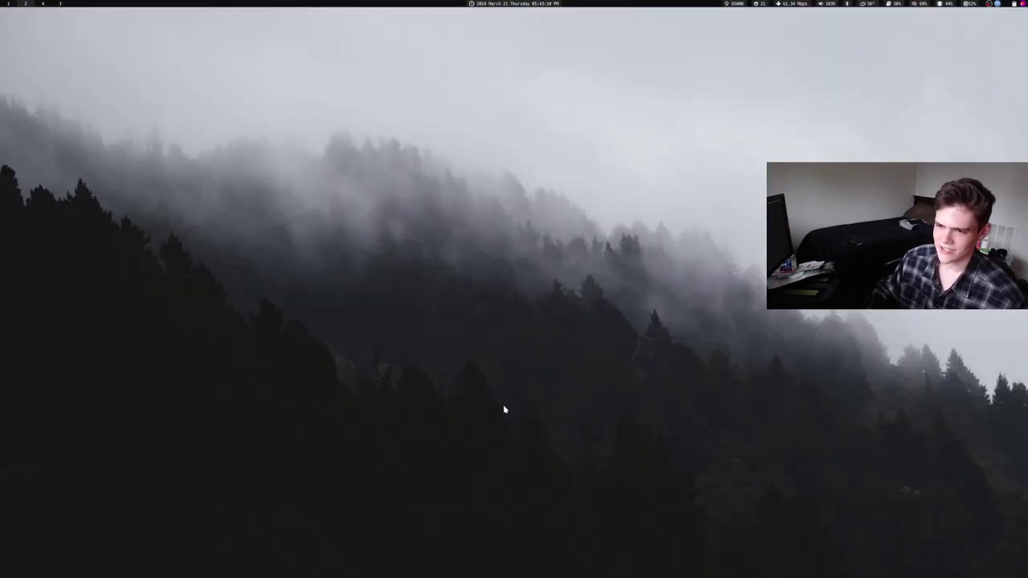
- Return to the virtual machine running Photoshop and switch it to full-screen mode
key(super+1)
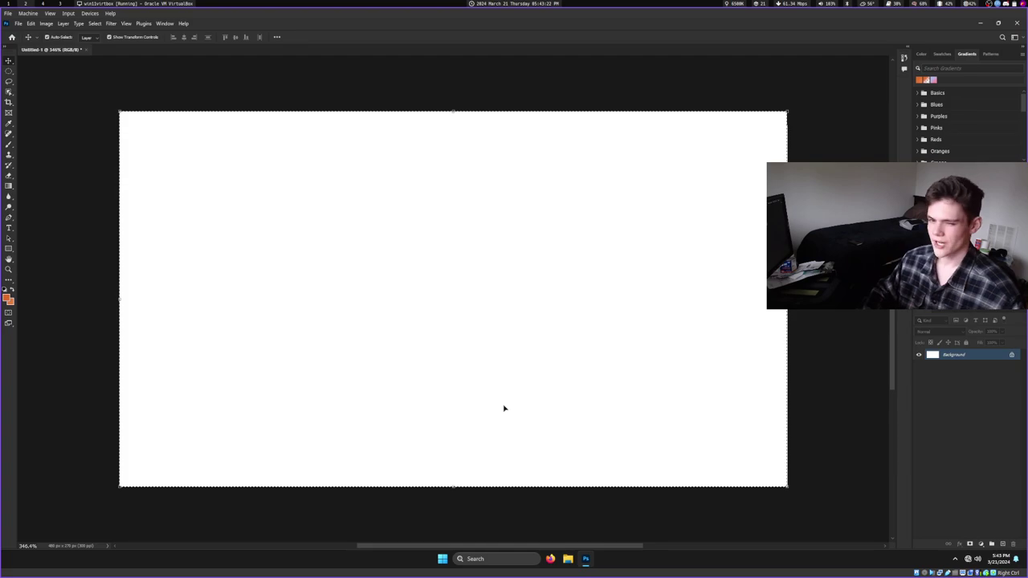
key(Control_R+f)
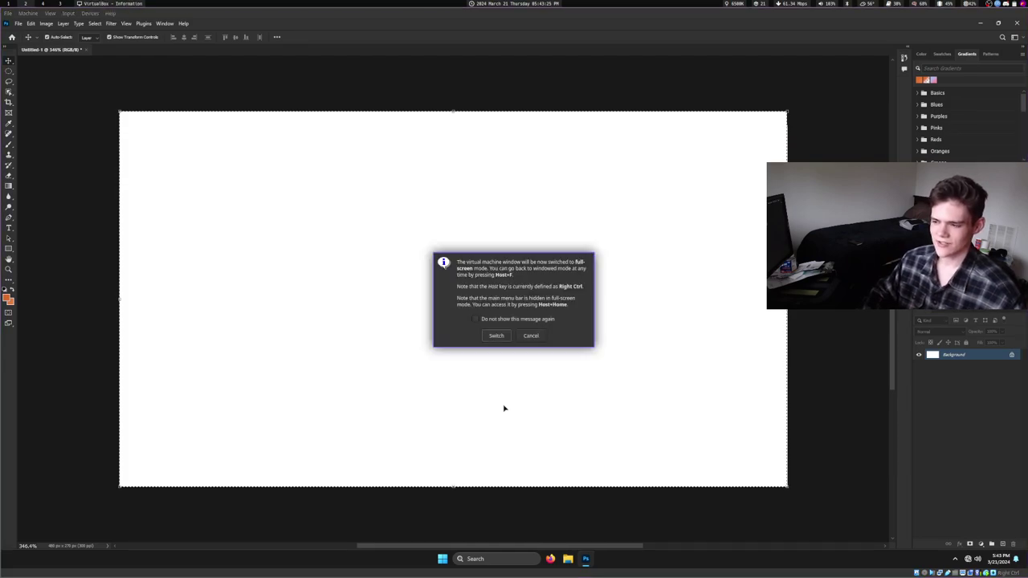
key(Return)
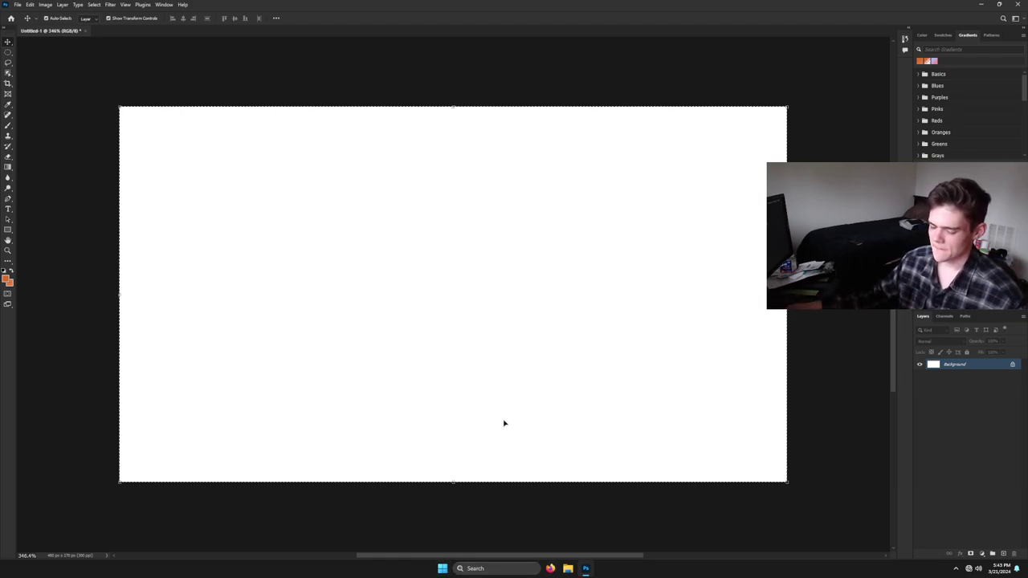
- Open Notepad inside the Windows virtual machine
key(super)
text(notepad)
key(Return)
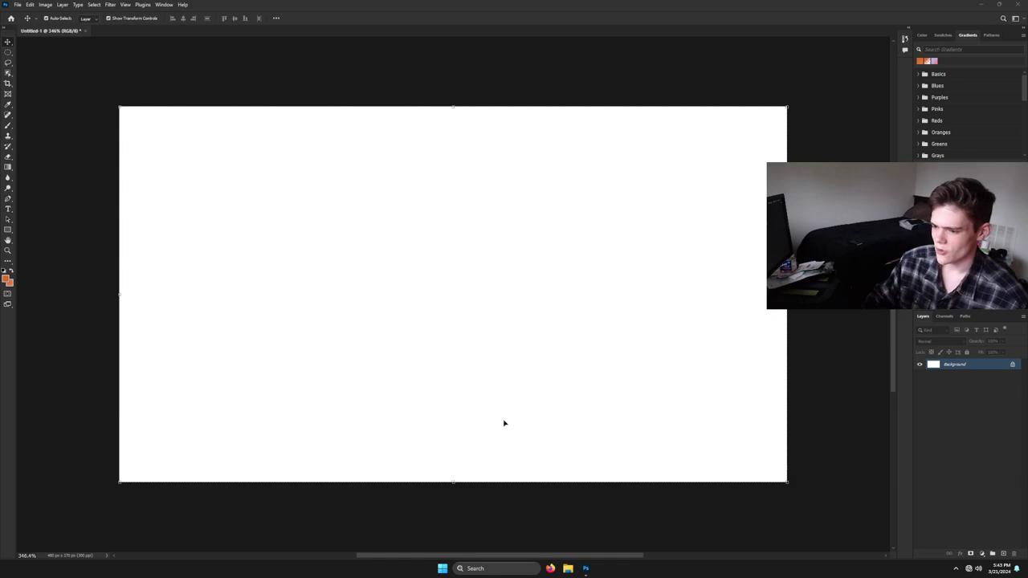
mouse_move(236, 72)
mouse_down()
mouse_move(236, 104)
mouse_move(450, 151)
mouse_move(478, 171)
mouse_move(406, 161)
mouse_move(436, 164)
mouse_up()
click(565, 159)
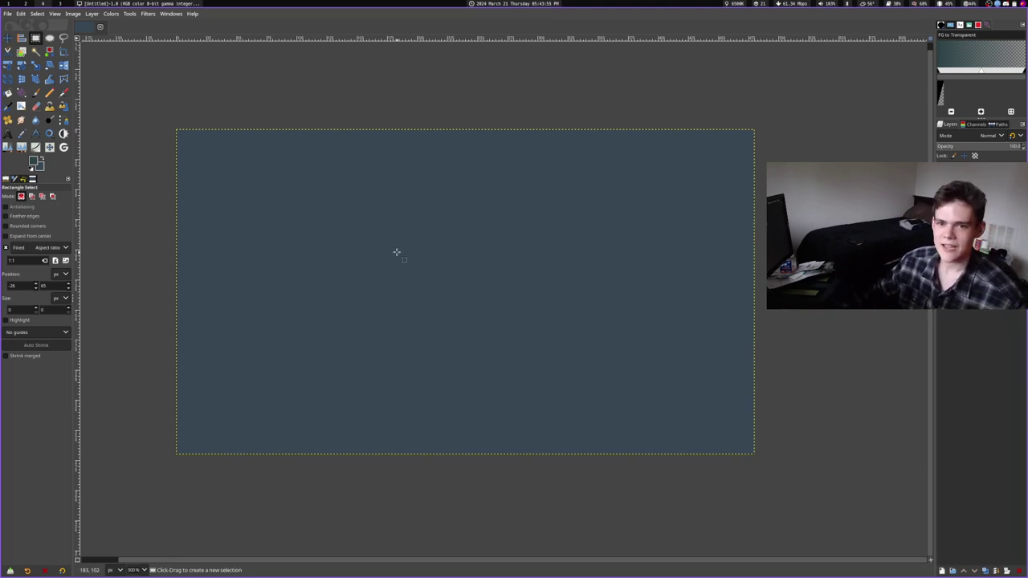
- In GIMP, draw a fixed text box across most of the canvas and enter the text "API"
scroll(394, 237, up, 1)
scroll(275, 221, down, 1)
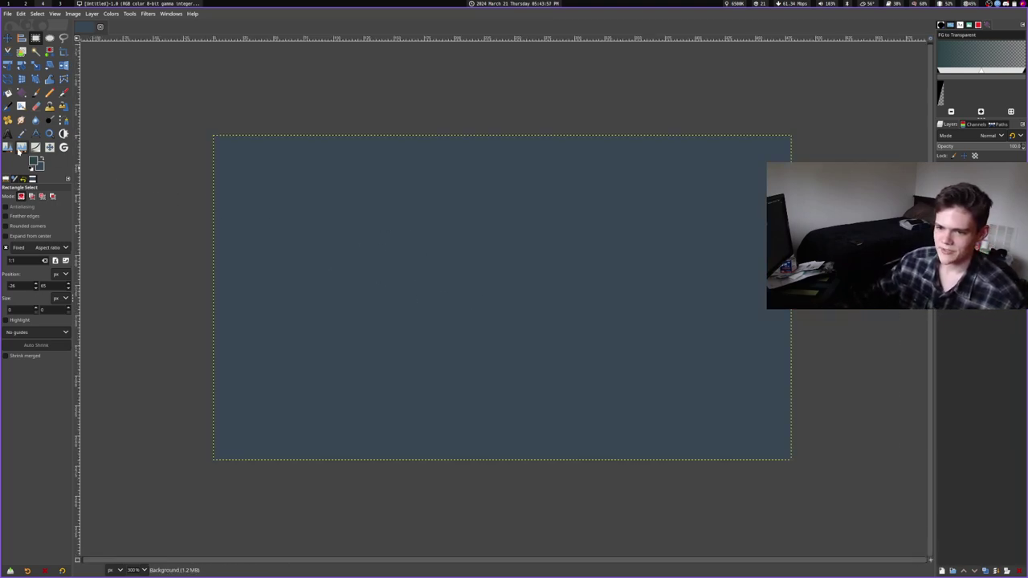
click(8, 134)
drag(266, 167, 778, 413)
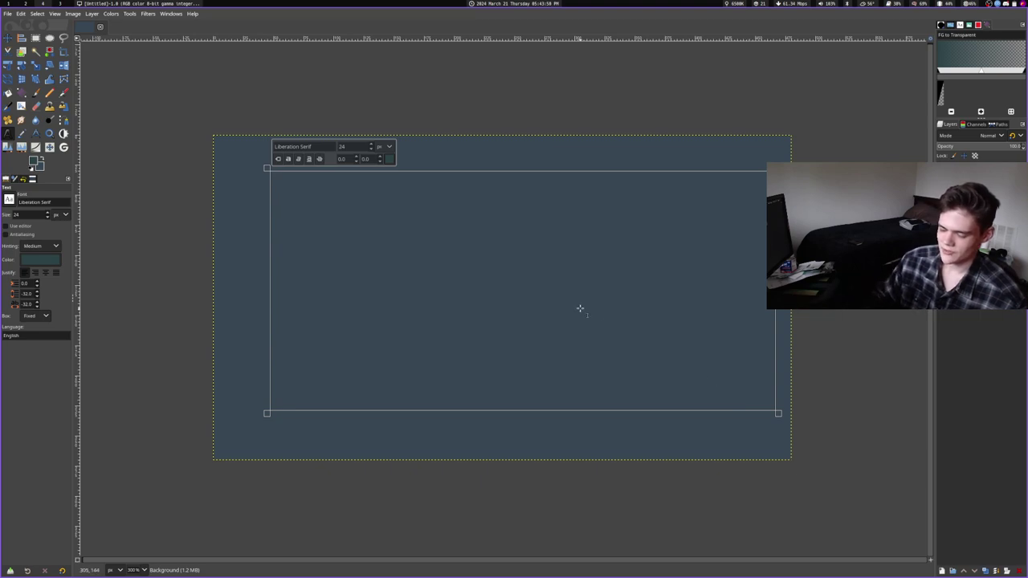
text(API)
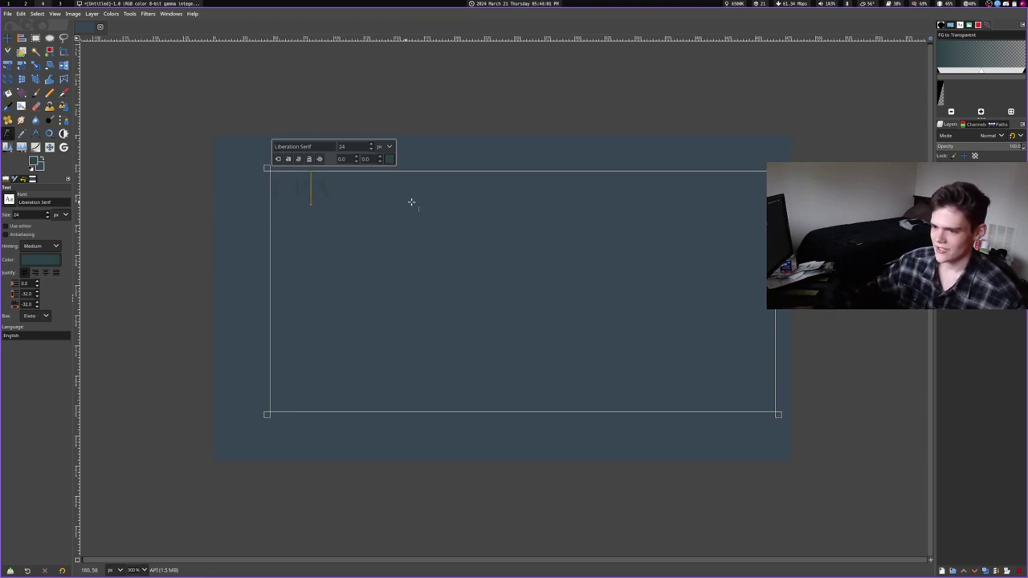
- Set the API text size to 256 px and enlarge its text box to fit the letters
drag(410, 201, 294, 171)
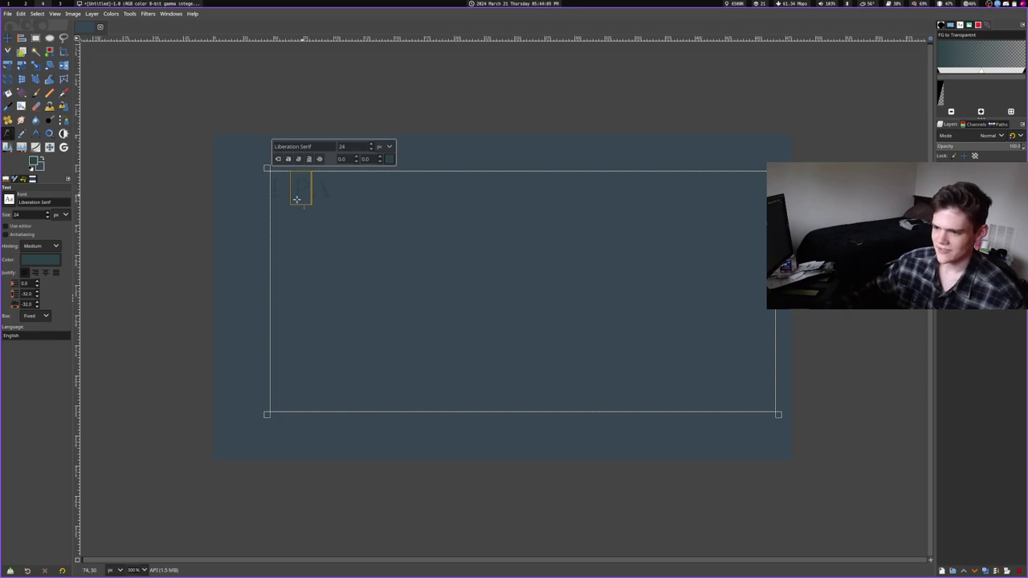
key(Return)
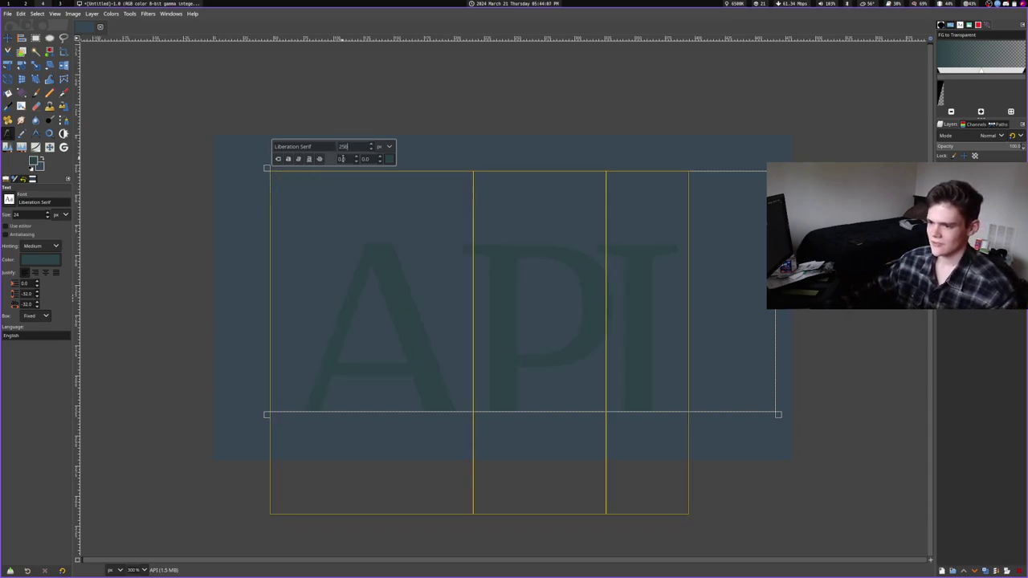
drag(608, 413, 777, 548)
- Crop the API text to its content and paste a copy of it centred on the canvas
click(73, 14)
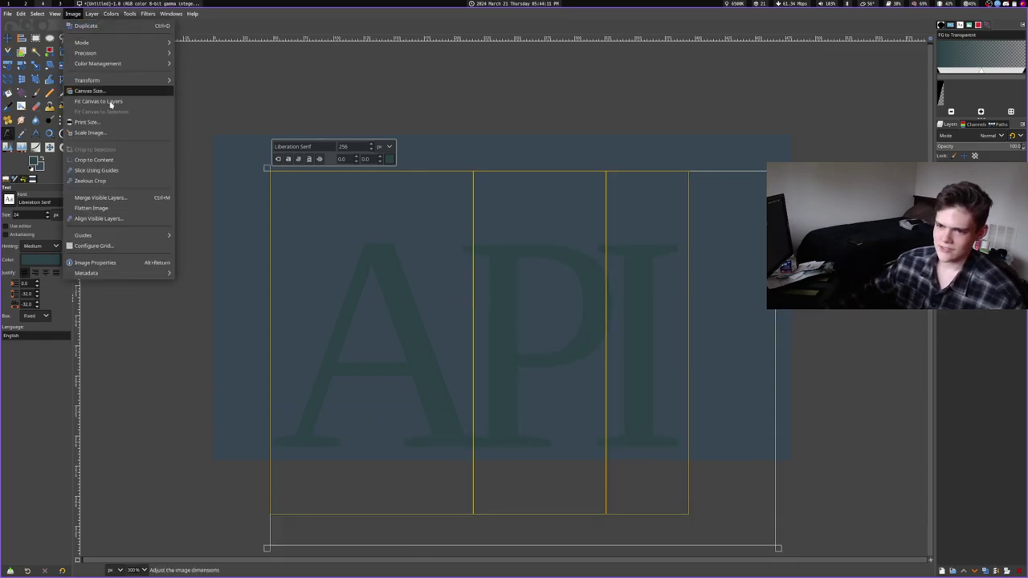
click(156, 162)
key(ctrl+c)
key(ctrl+z)
key(ctrl+v)
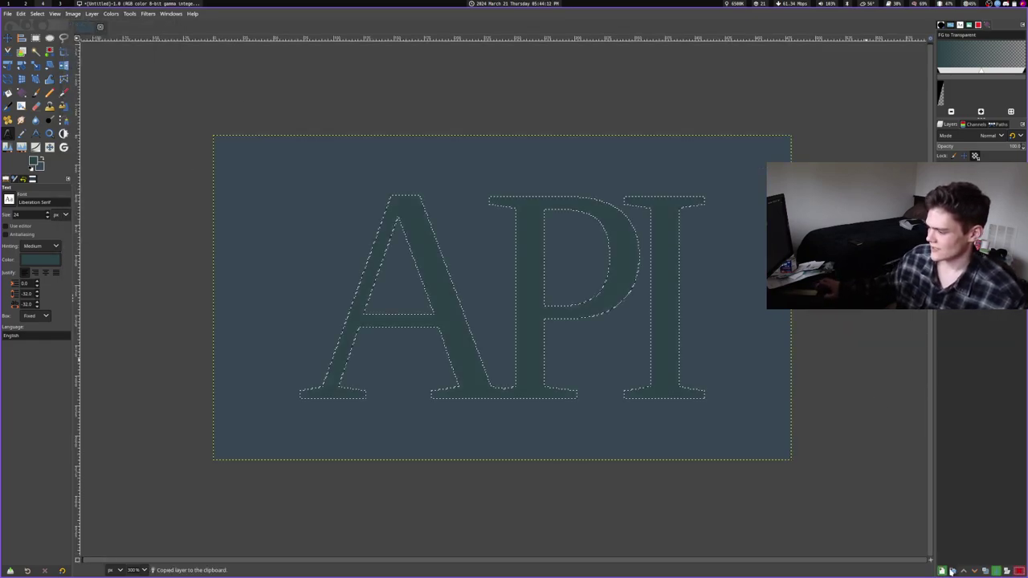
- Turn the pasted text into its own layer and merge it down into a canvas-sized layer
click(976, 210)
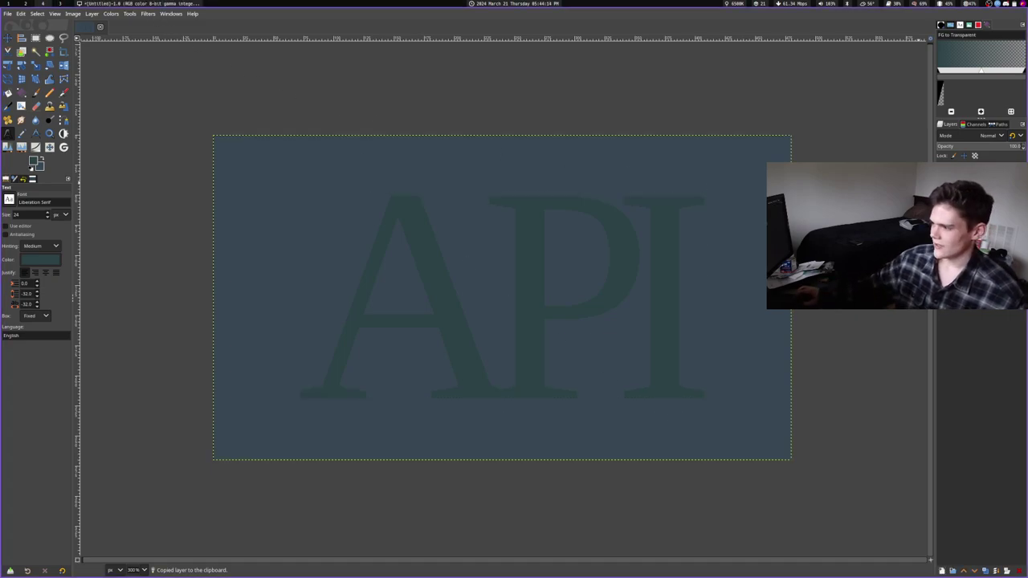
click(941, 571)
click(1002, 575)
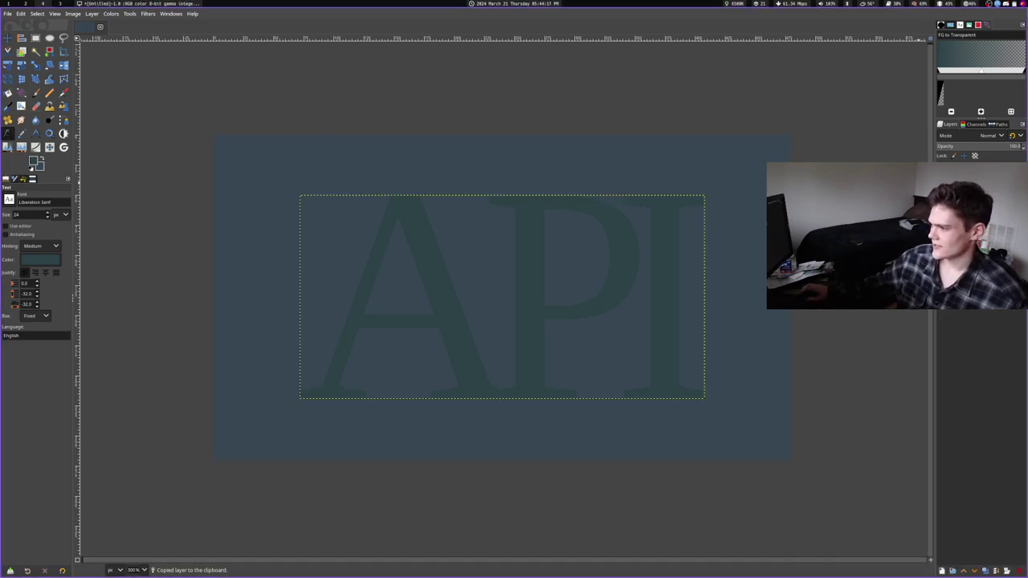
click(997, 571)
- Roughen the API text layer with the Spread noise filter, using a larger spread amount and a new random seed
click(147, 14)
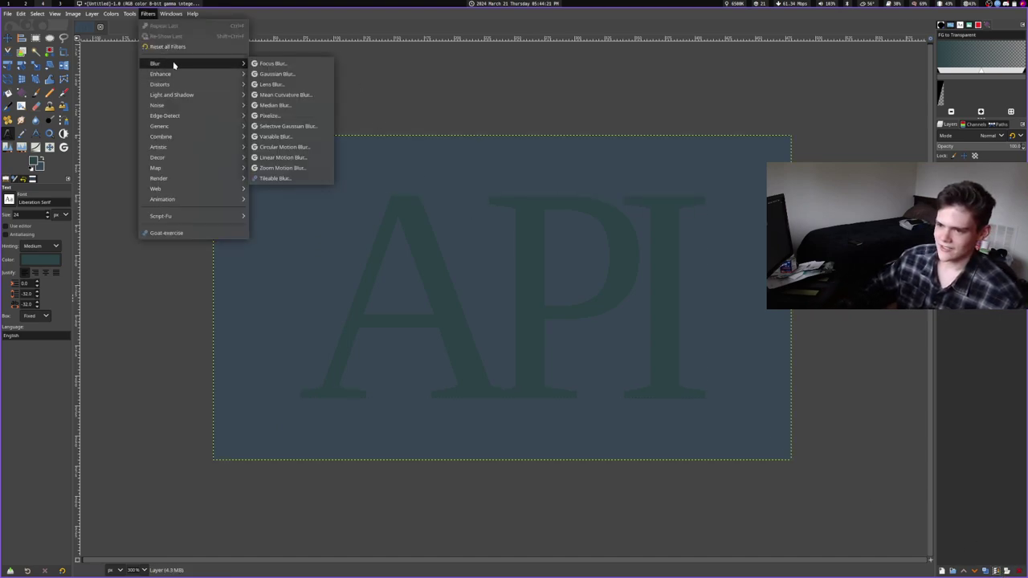
mouse_move(197, 105)
click(269, 168)
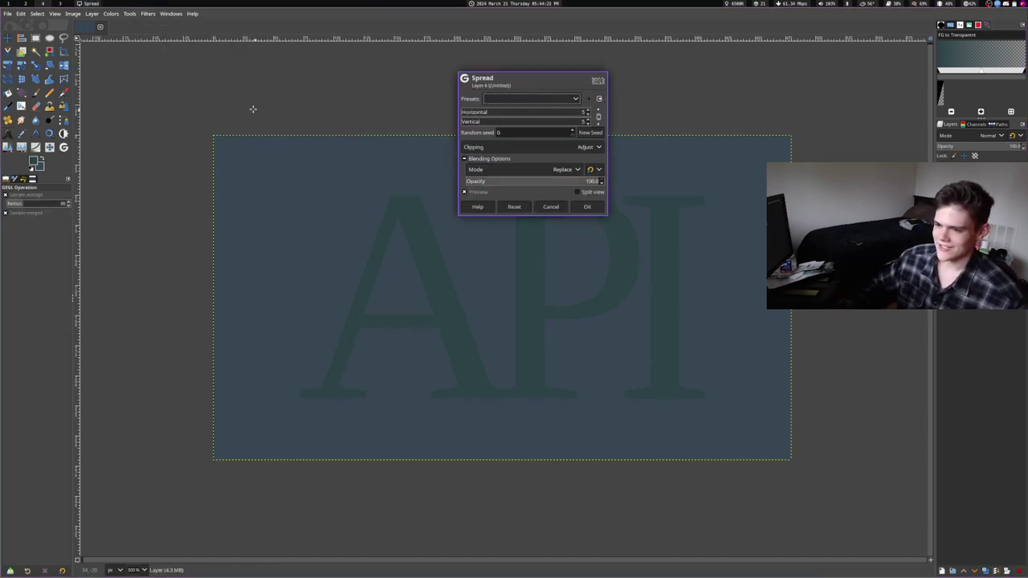
click(537, 112)
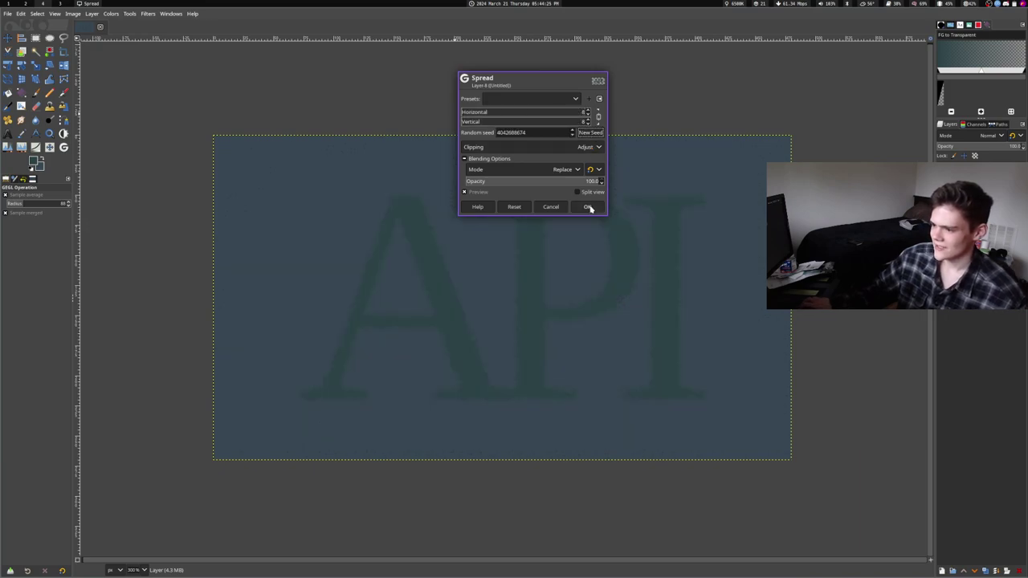
ctrl+scroll(582, 299, up, 6)
ctrl+scroll(573, 300, down, 6)
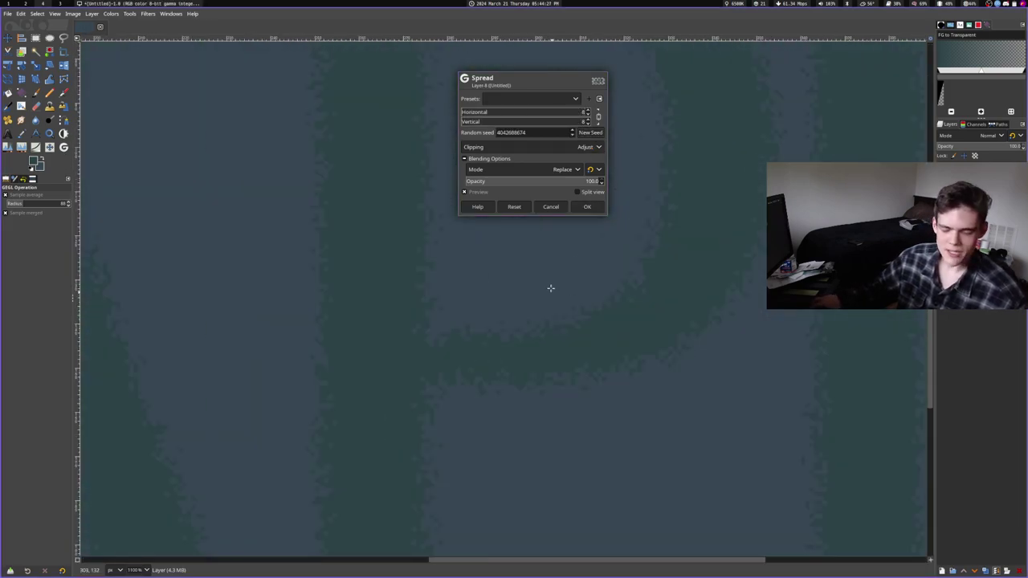
click(586, 207)
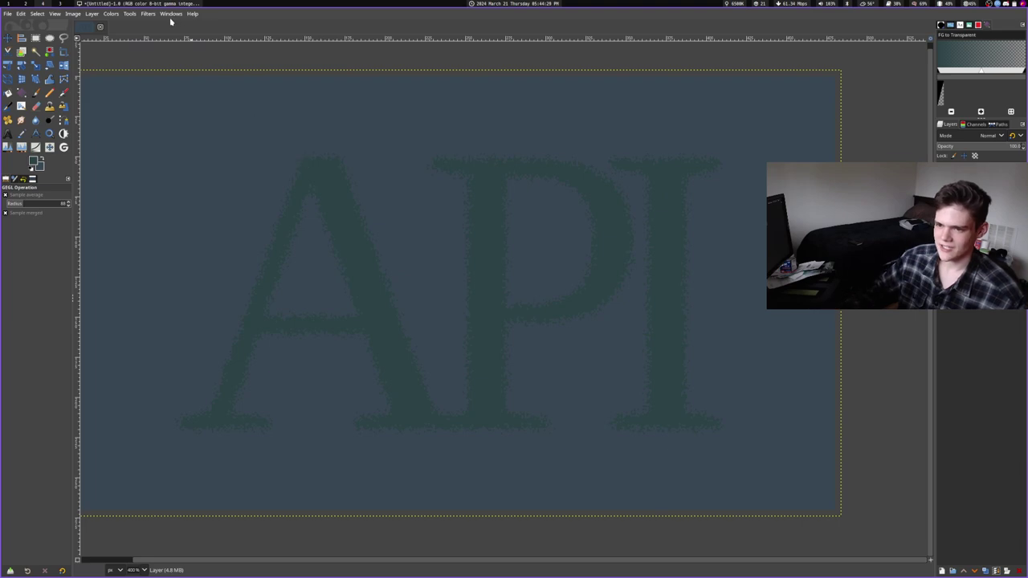
- Apply a Gaussian Blur of 0.50 in both X and Y to the roughened API text layer
click(148, 13)
mouse_move(183, 118)
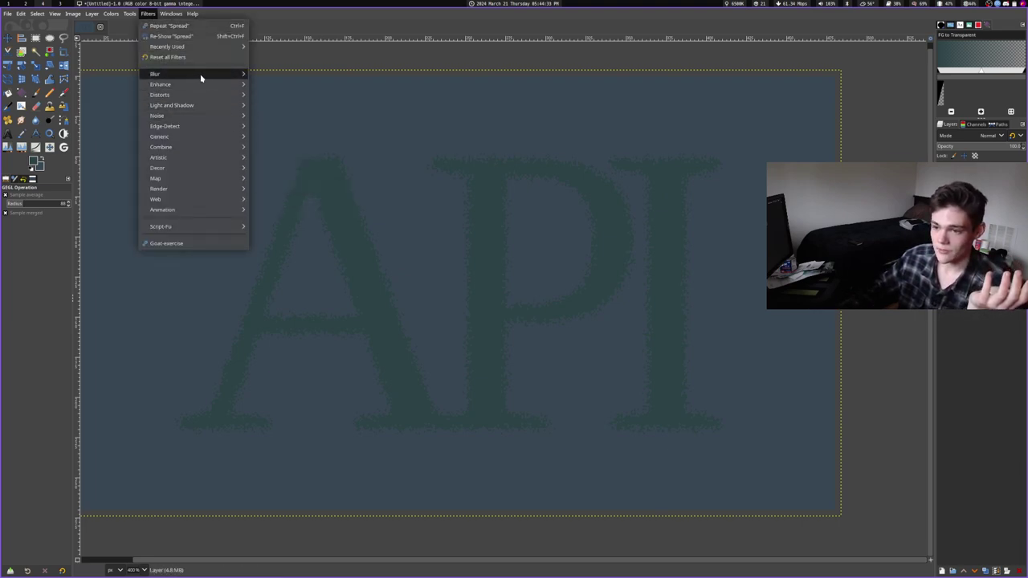
mouse_move(202, 74)
click(292, 85)
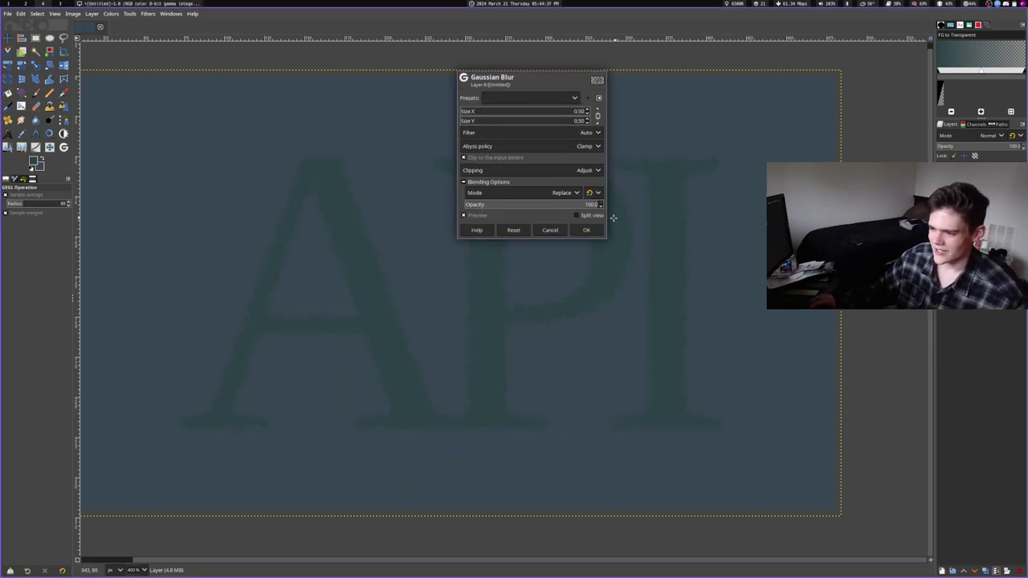
click(586, 230)
- Draw a radial foreground-to-transparent gradient on the Background layer, running from beyond its lower edge to far above the canvas
key(1)
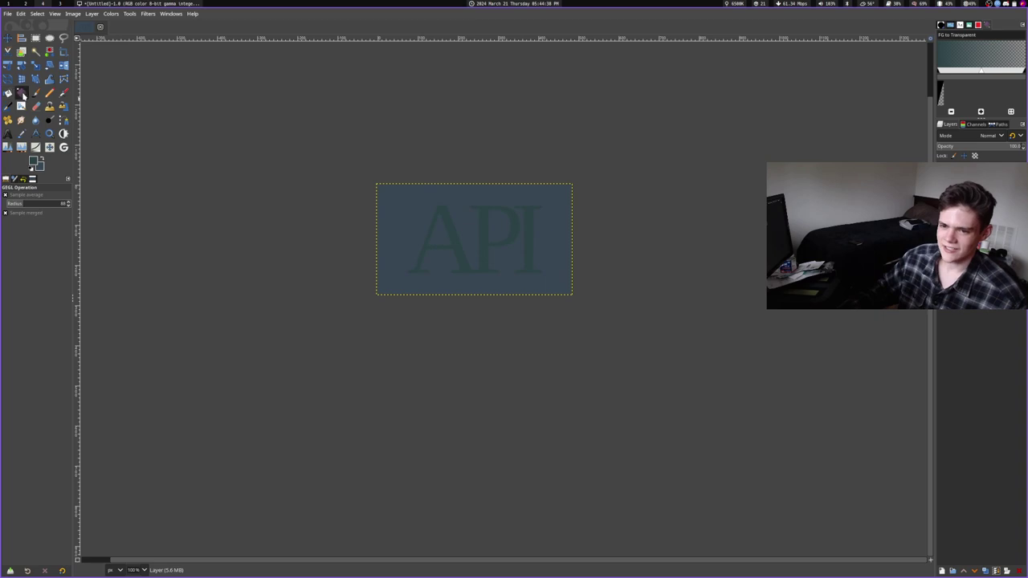
click(21, 93)
key(3)
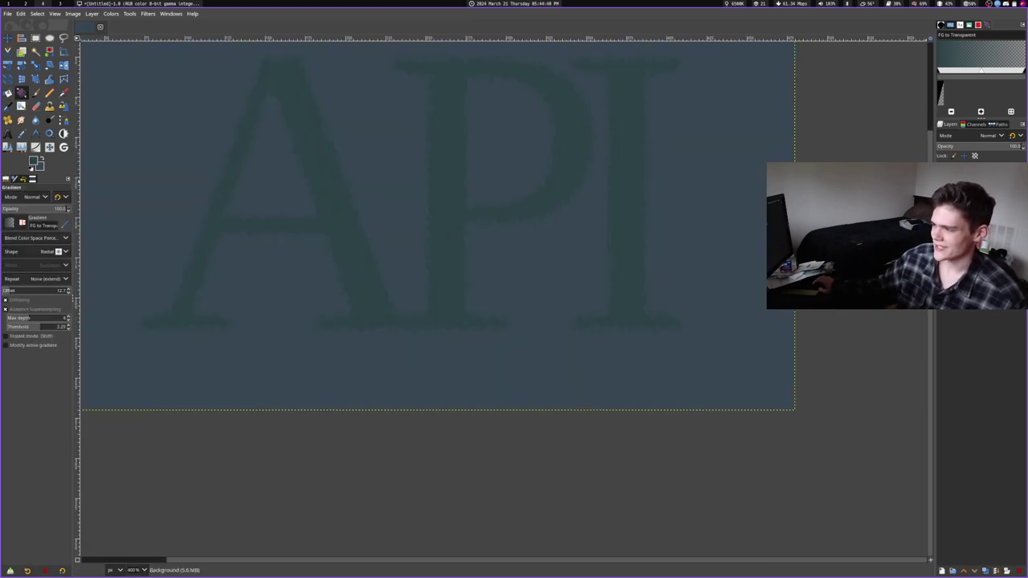
key(1)
drag(750, 389, 529, 18)
click(918, 53)
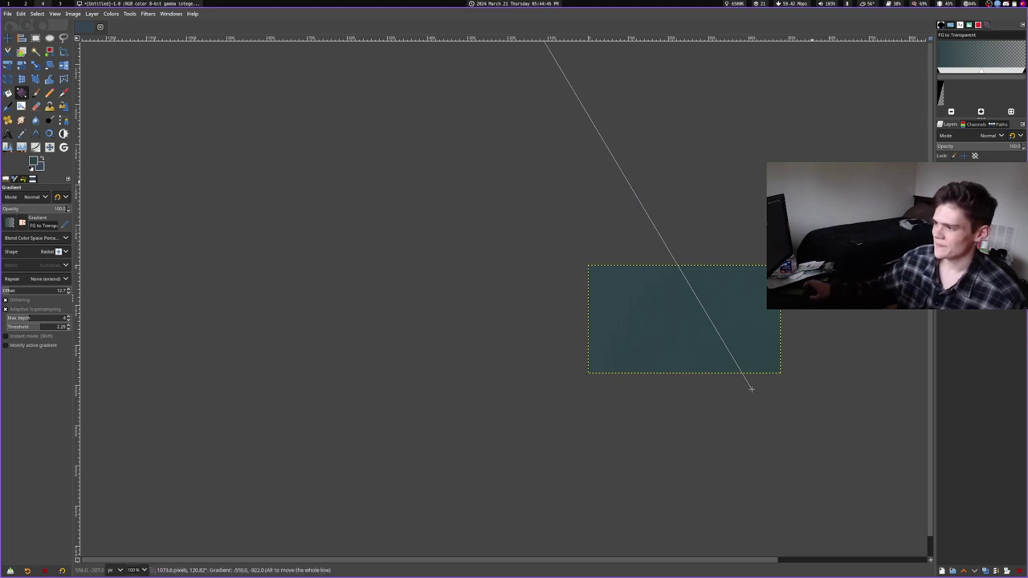
click(35, 38)
right_click(272, 102)
click(250, 93)
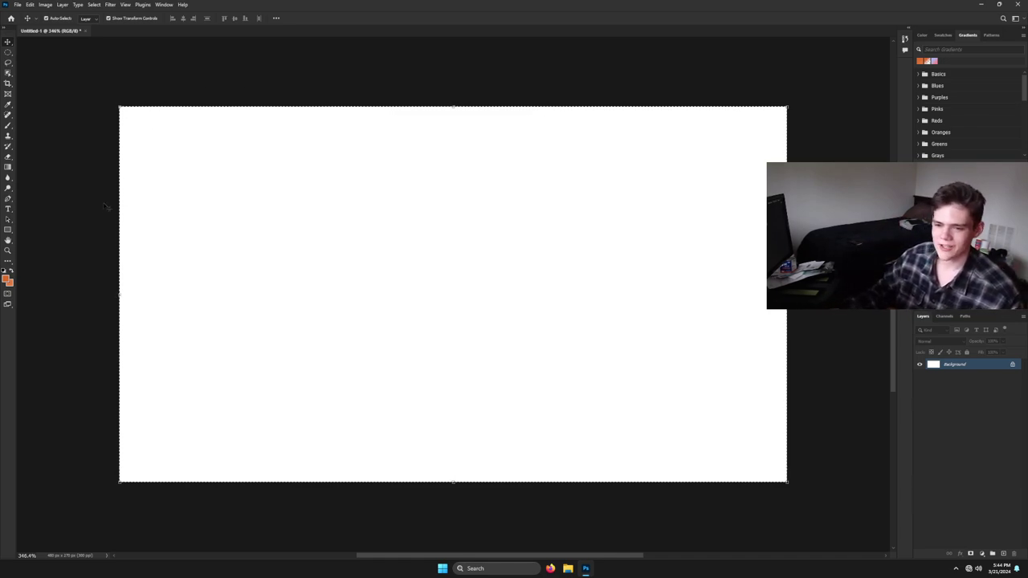
- In Photoshop, set the foreground colour to the dark slate blue #414660
click(8, 277)
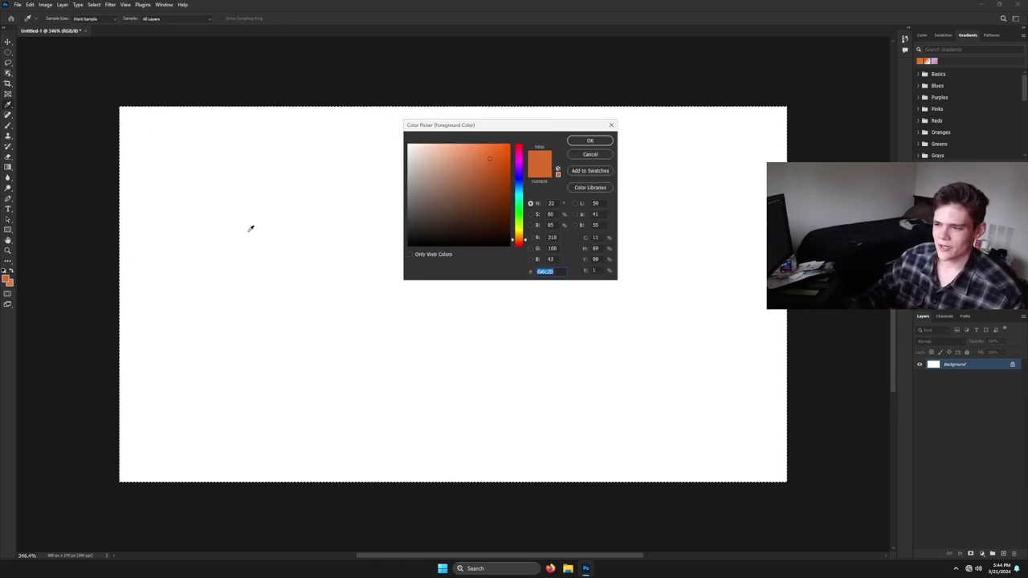
click(520, 182)
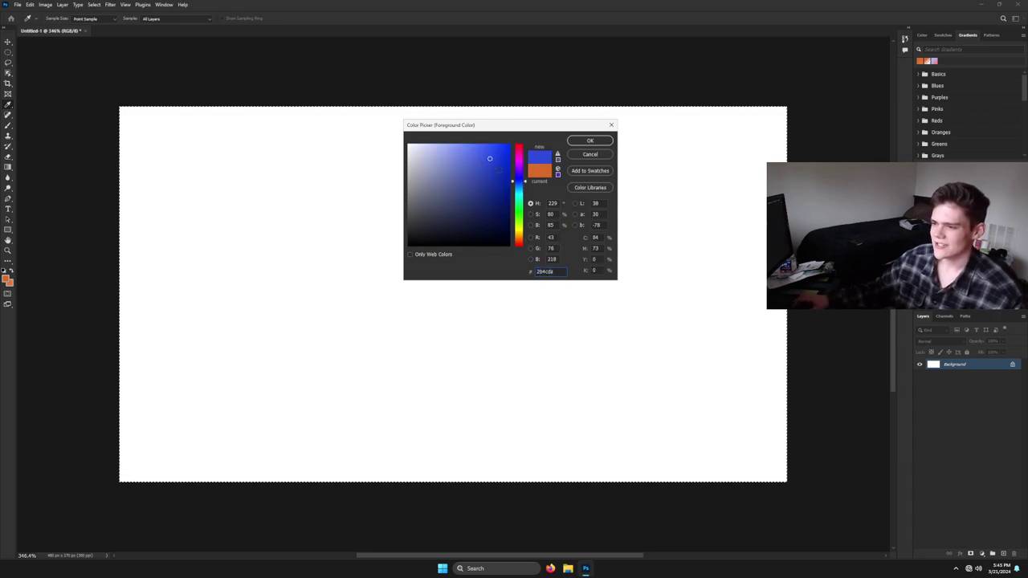
drag(434, 234, 427, 211)
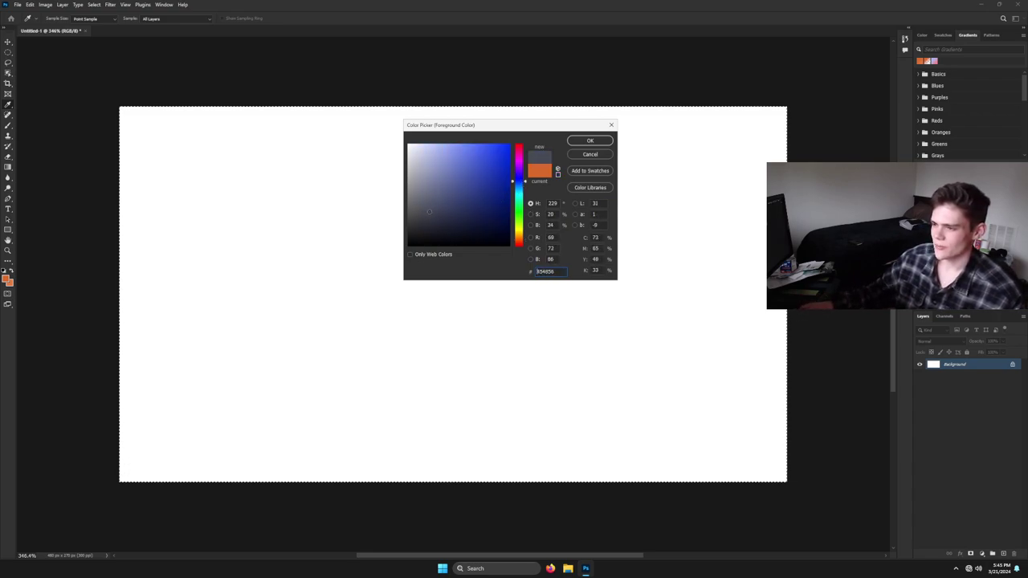
click(589, 142)
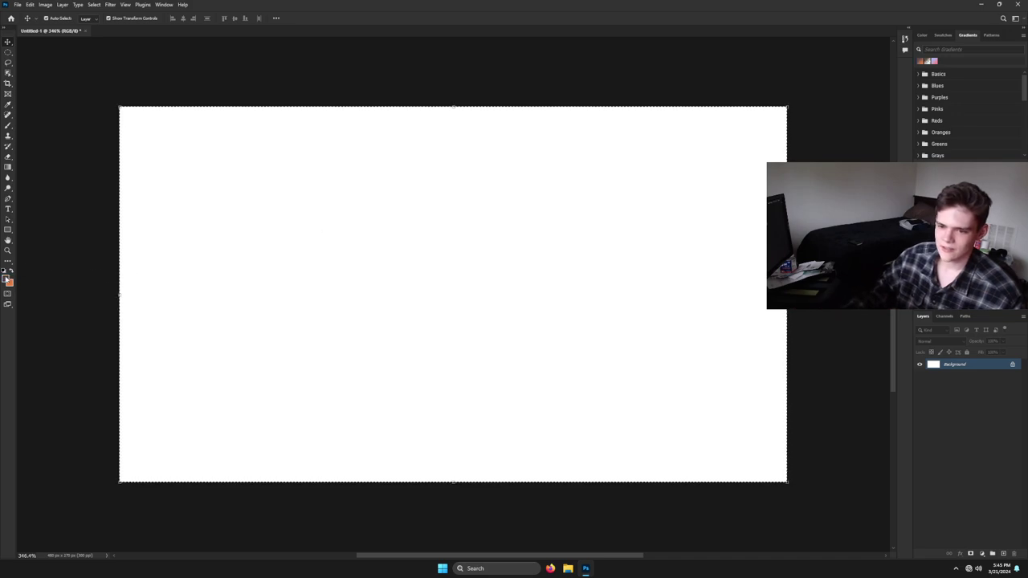
click(7, 278)
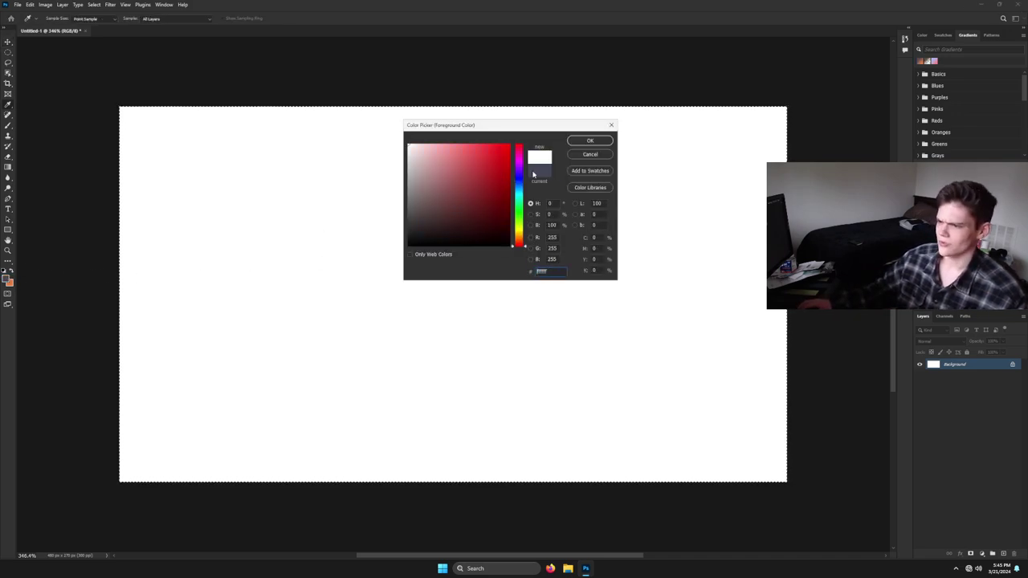
text(58567f)
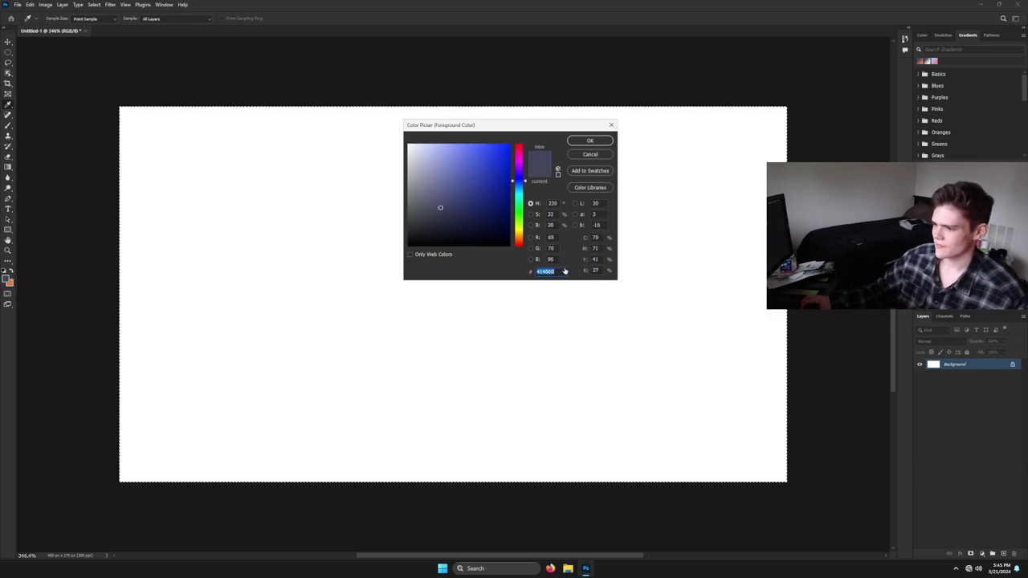
click(590, 142)
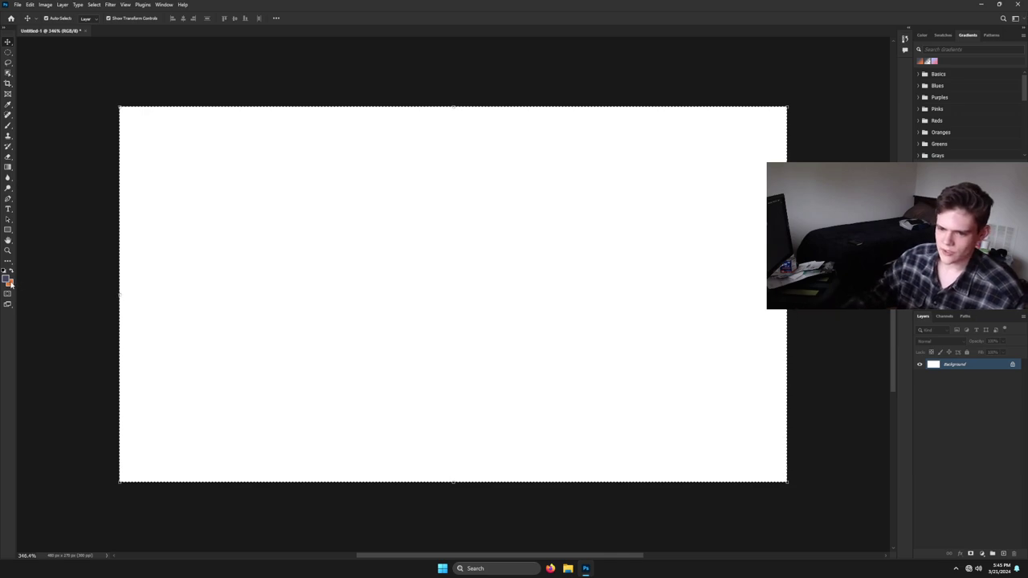
- Set the background colour to the grey-blue #585d78 and activate the Gradient tool
click(11, 283)
text(4a4f66)
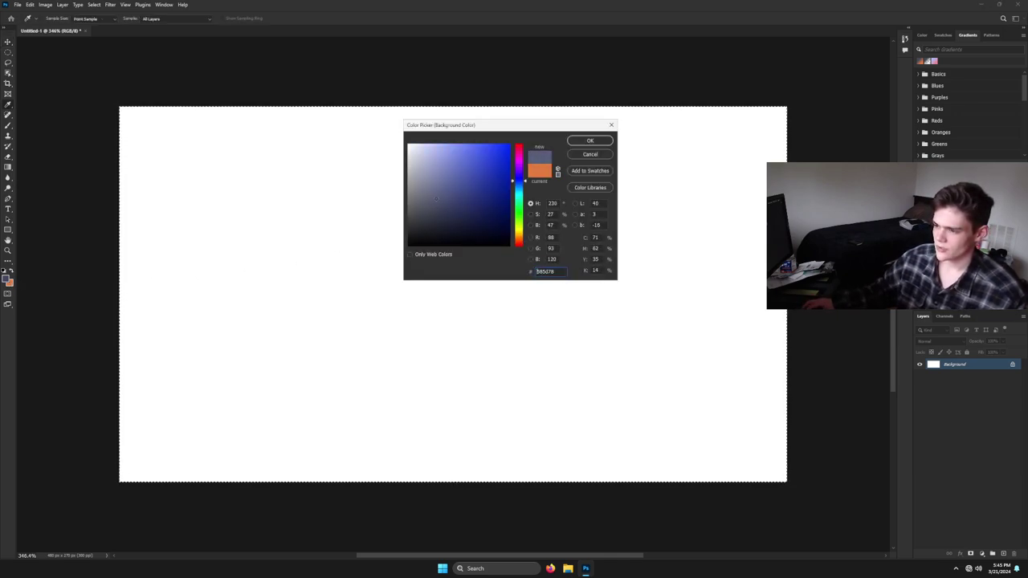
click(590, 142)
key(g)
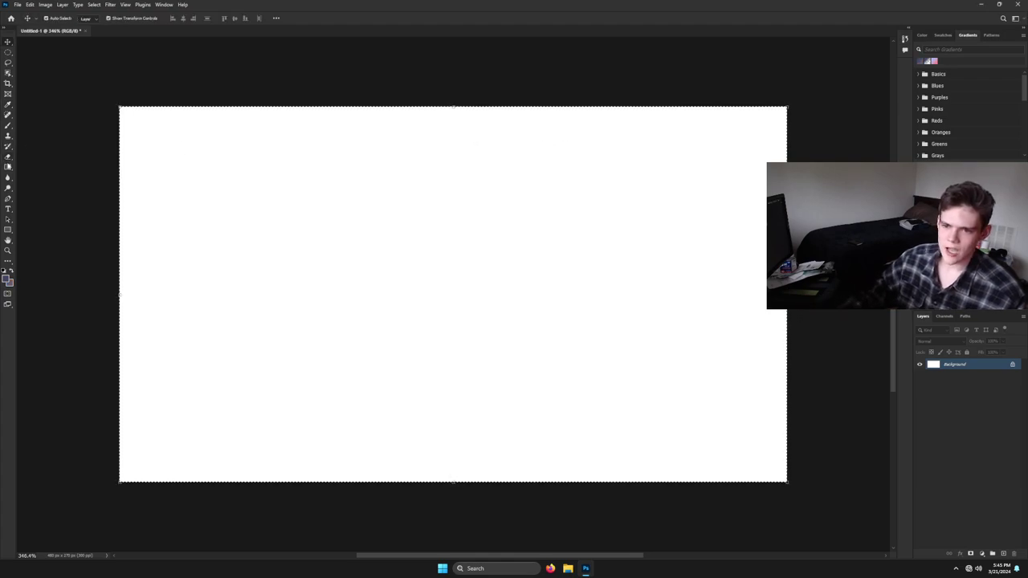
scroll(458, 322, down, 3)
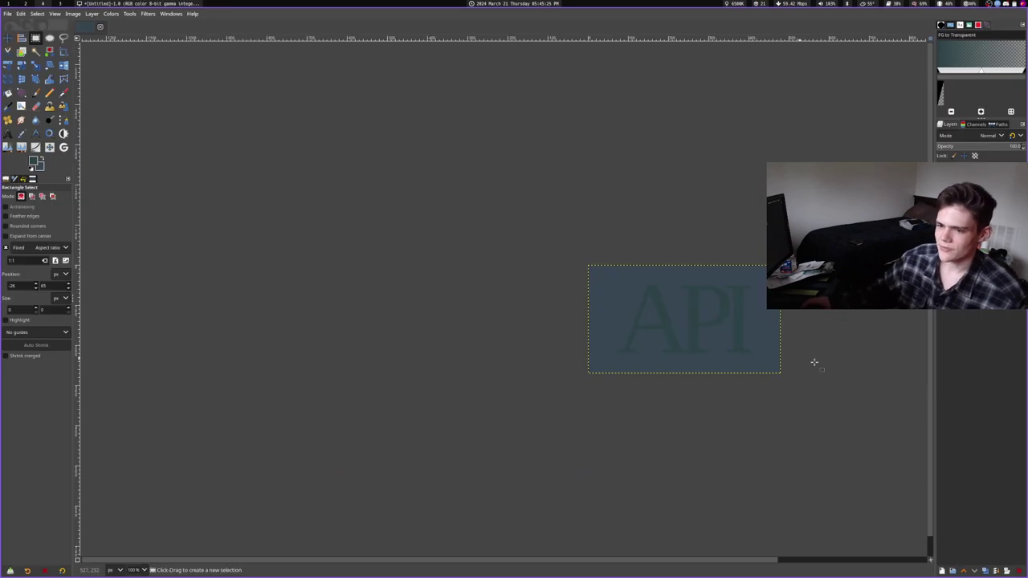
- In GIMP, draw a radial foreground-to-transparent gradient diagonally across the Background layer and reposition both of its endpoints
scroll(811, 360, up, 3)
scroll(633, 281, down, 2)
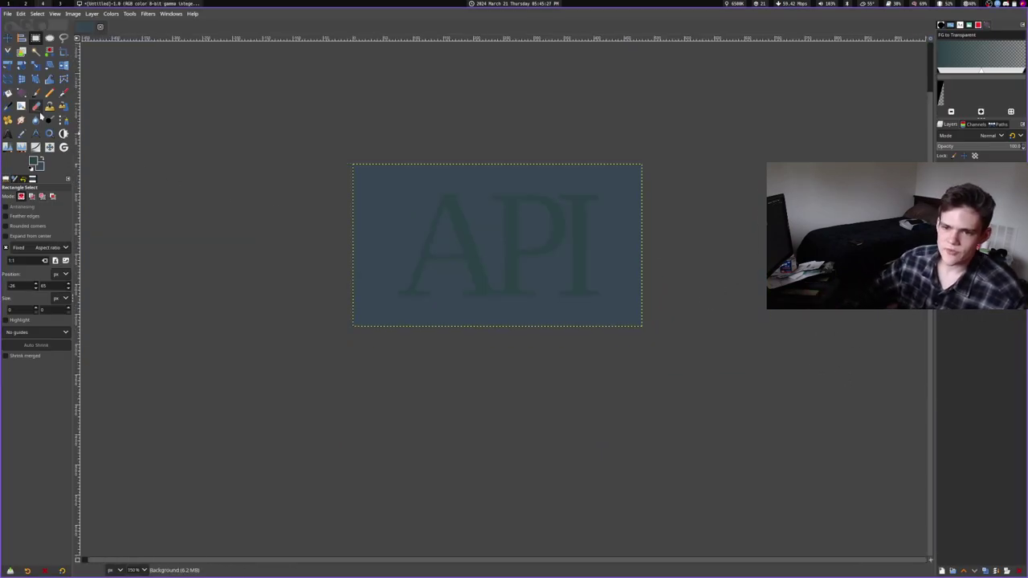
click(21, 93)
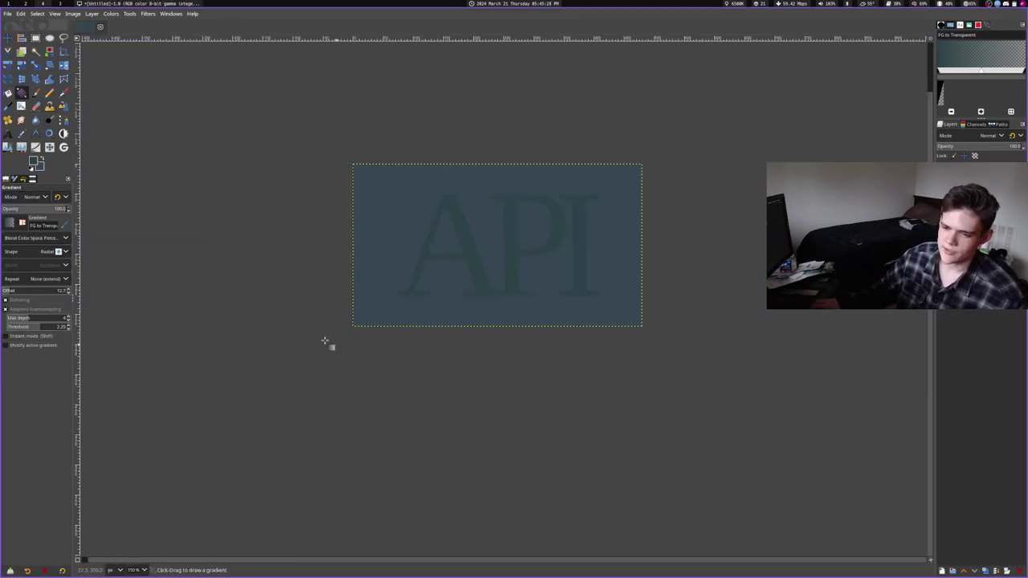
drag(655, 337, 583, 209)
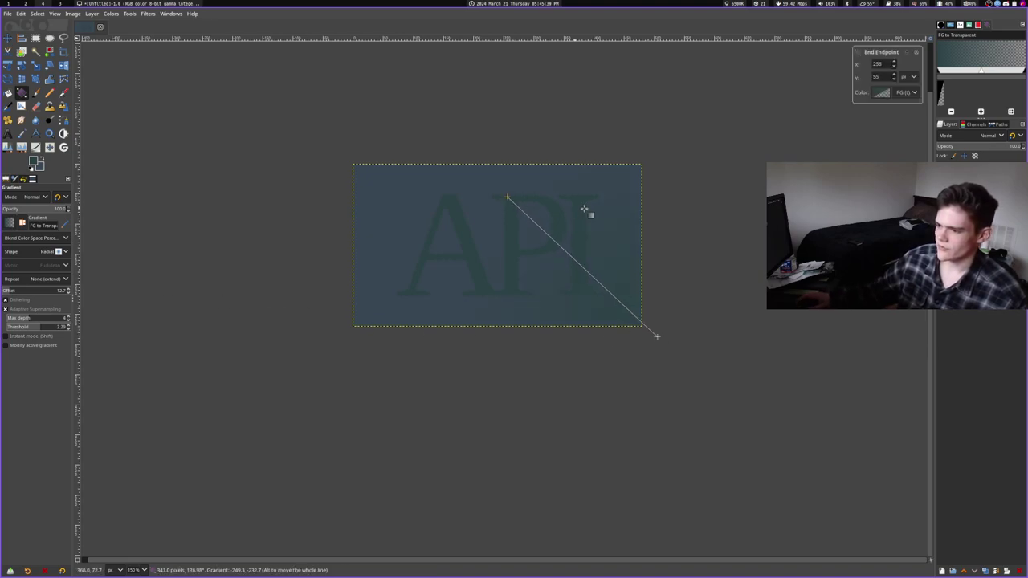
drag(657, 336, 445, 228)
drag(506, 197, 752, 254)
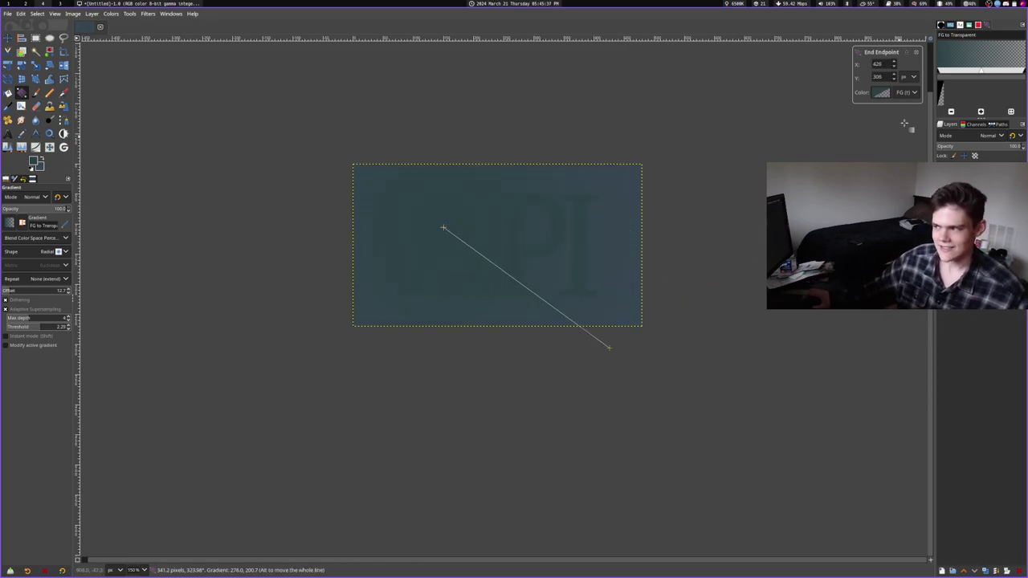
click(50, 67)
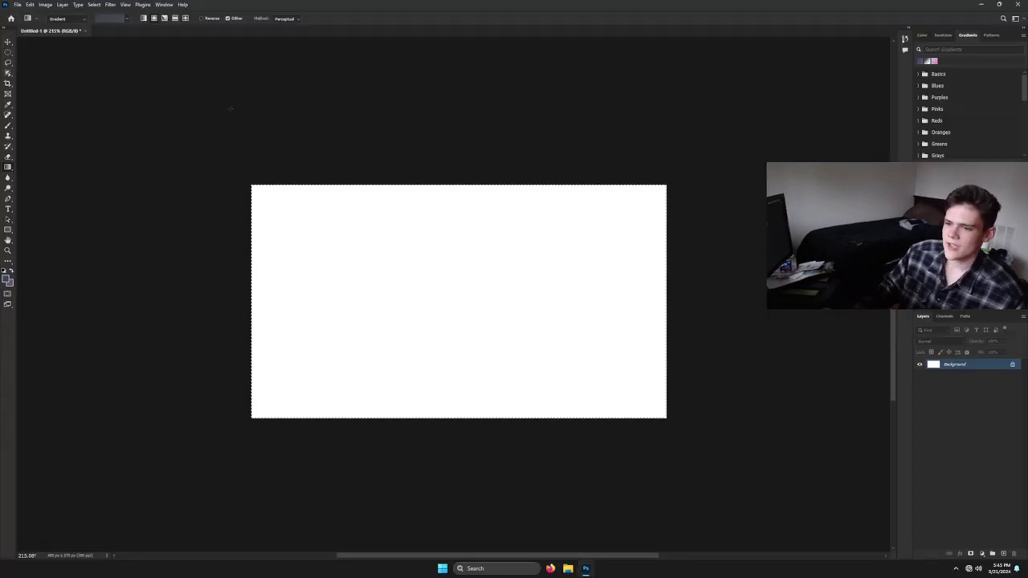
- In Photoshop, try two radial gradients running from the canvas's lower-left area to its upper-right area, undoing each one
drag(276, 348, 297, 340)
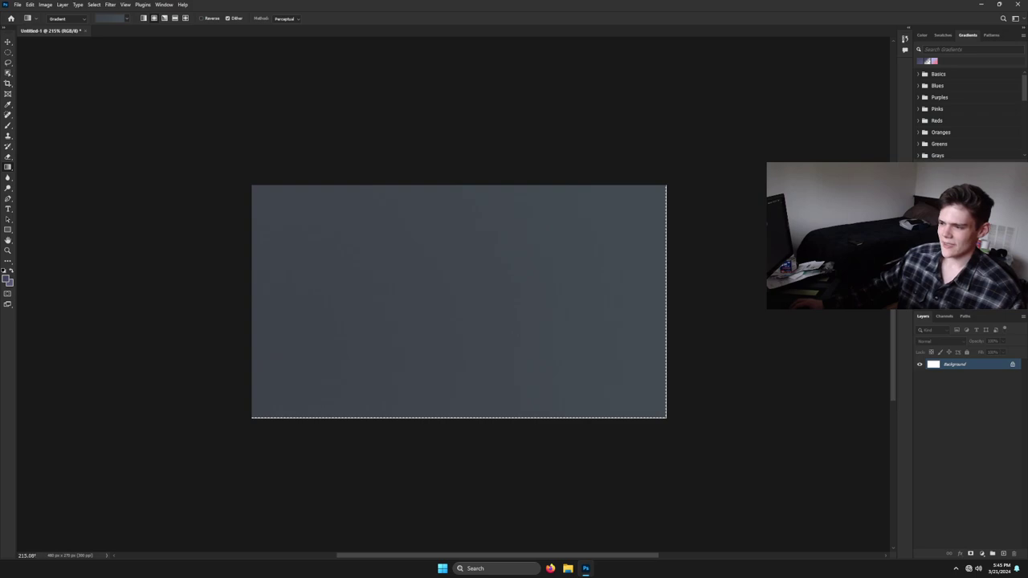
drag(653, 226, 653, 227)
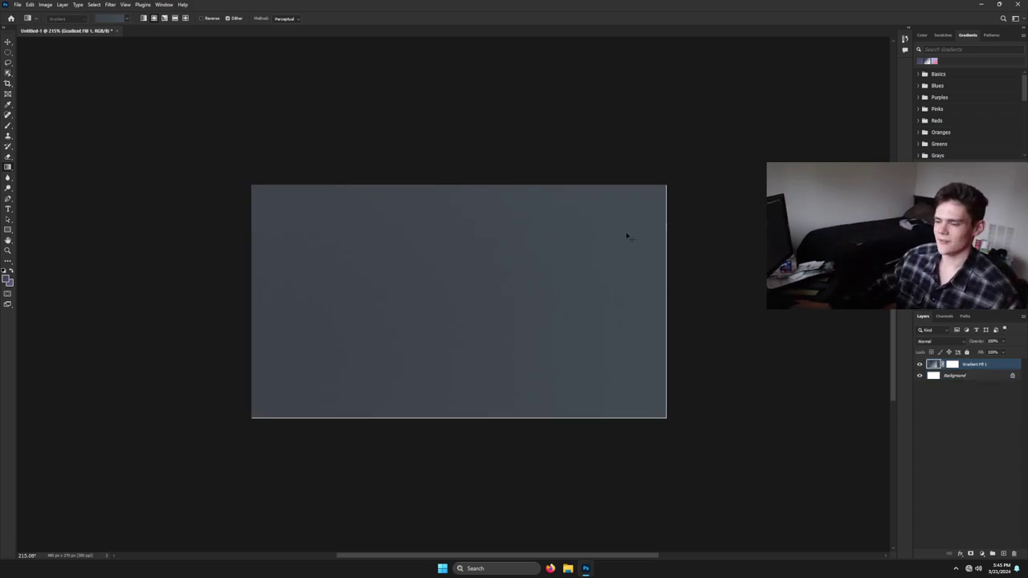
scroll(398, 347, up, 4)
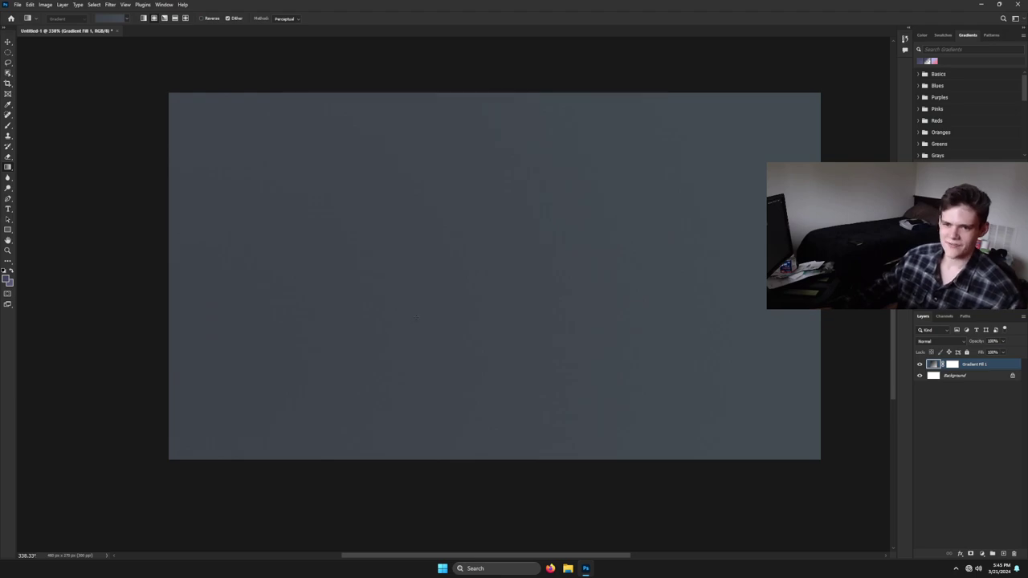
key(ctrl+z)
drag(271, 390, 710, 179)
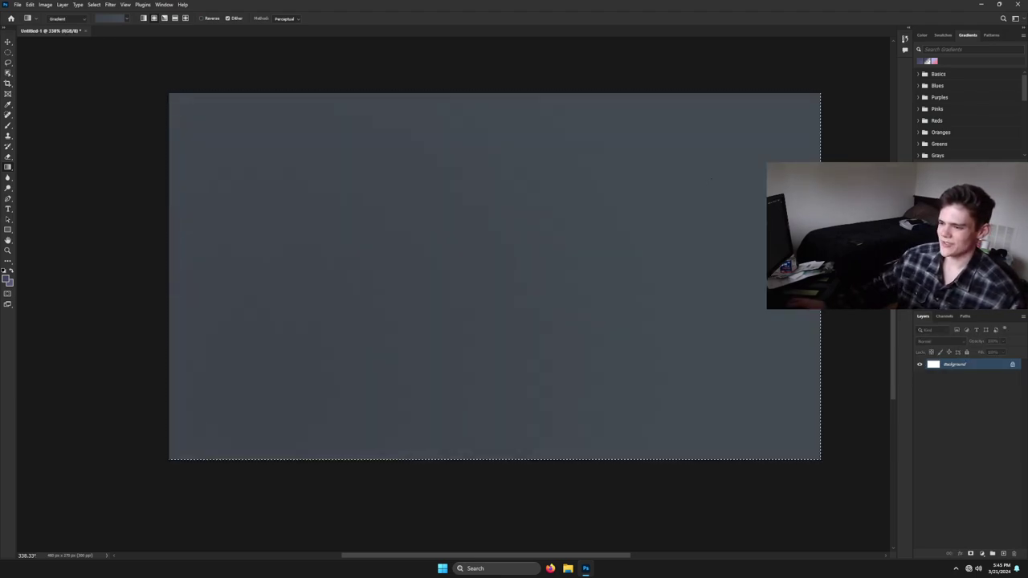
click(721, 171)
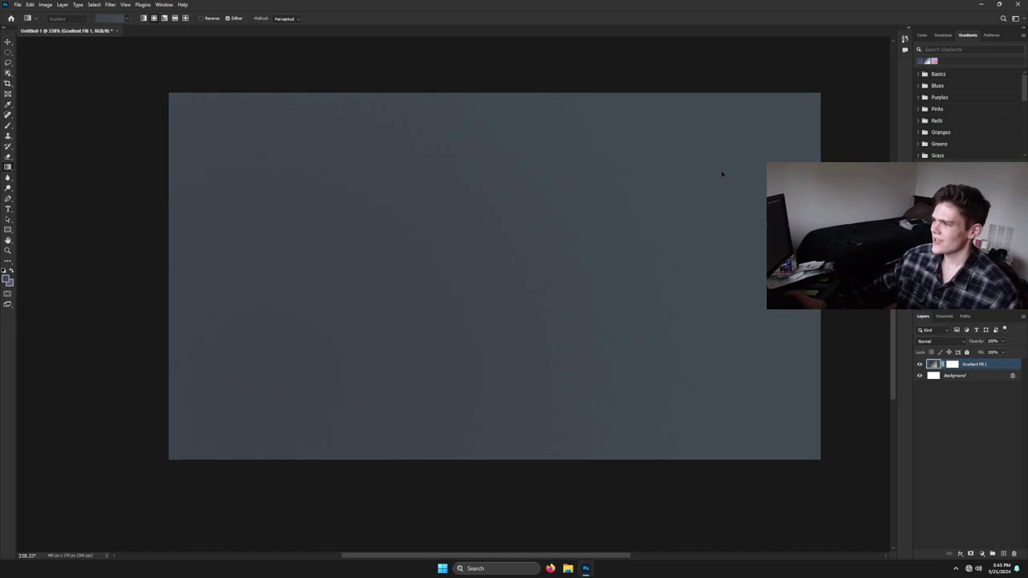
key(ctrl+z)
key(ctrl+z)
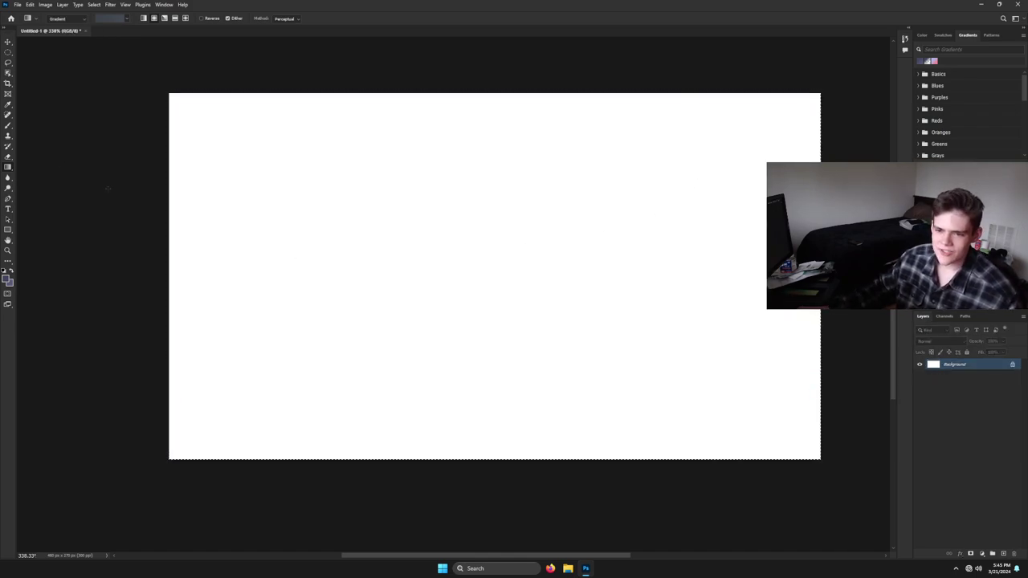
- Try the Stripes gradient method with a radial and a linear gradient on the canvas, undoing each one
right_click(5, 170)
click(8, 167)
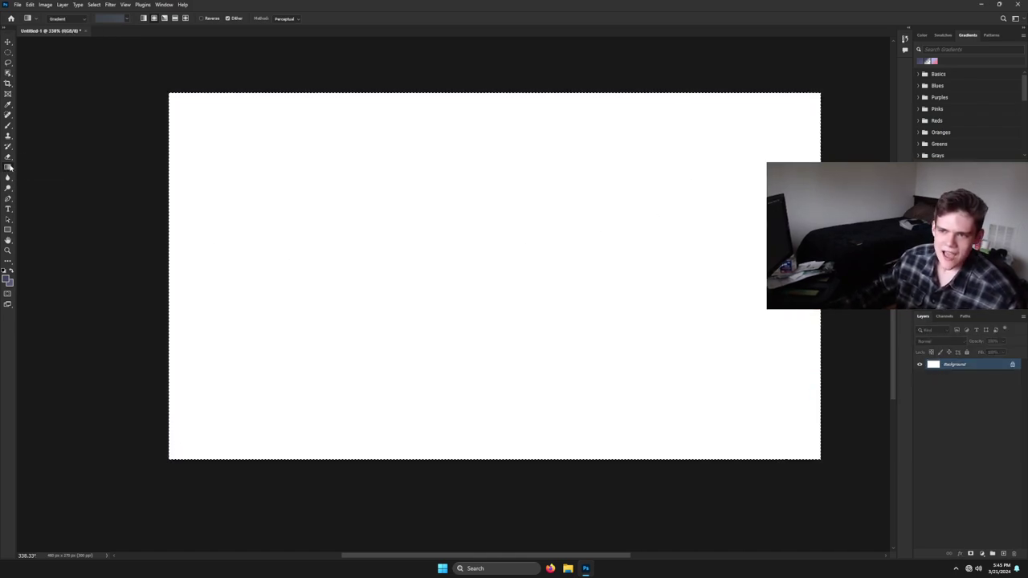
click(293, 18)
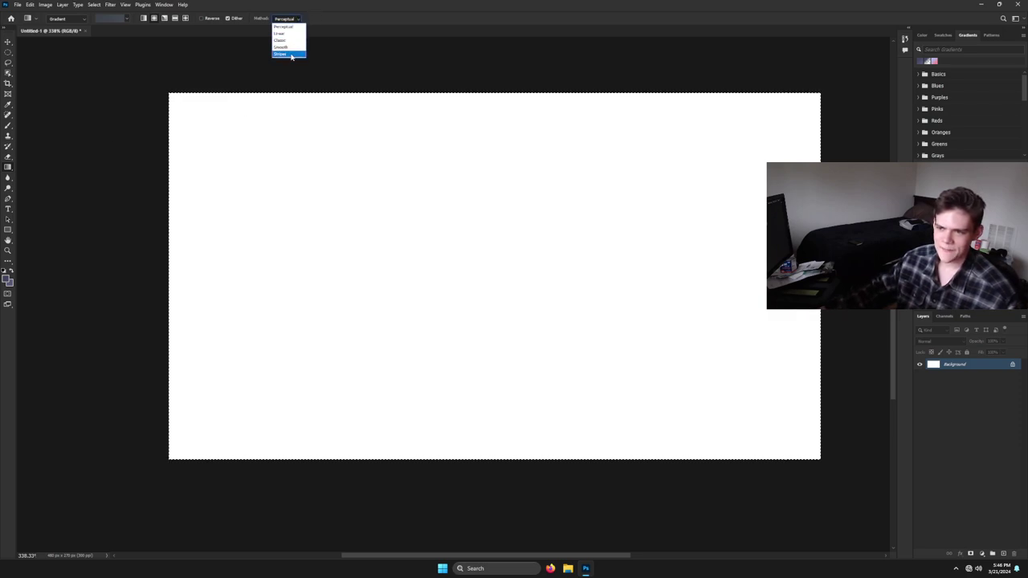
click(281, 54)
drag(171, 352, 690, 131)
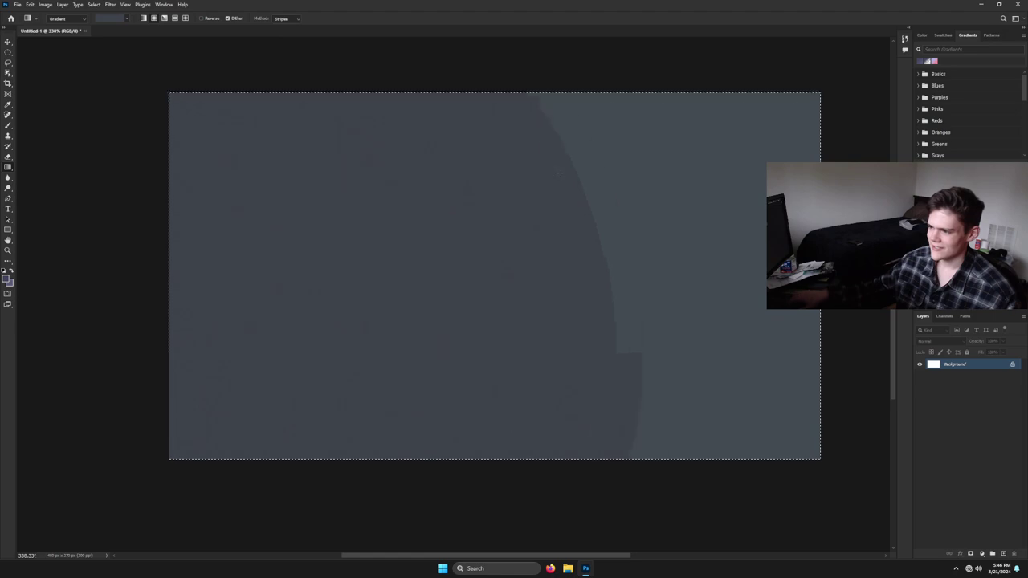
drag(211, 154, 196, 237)
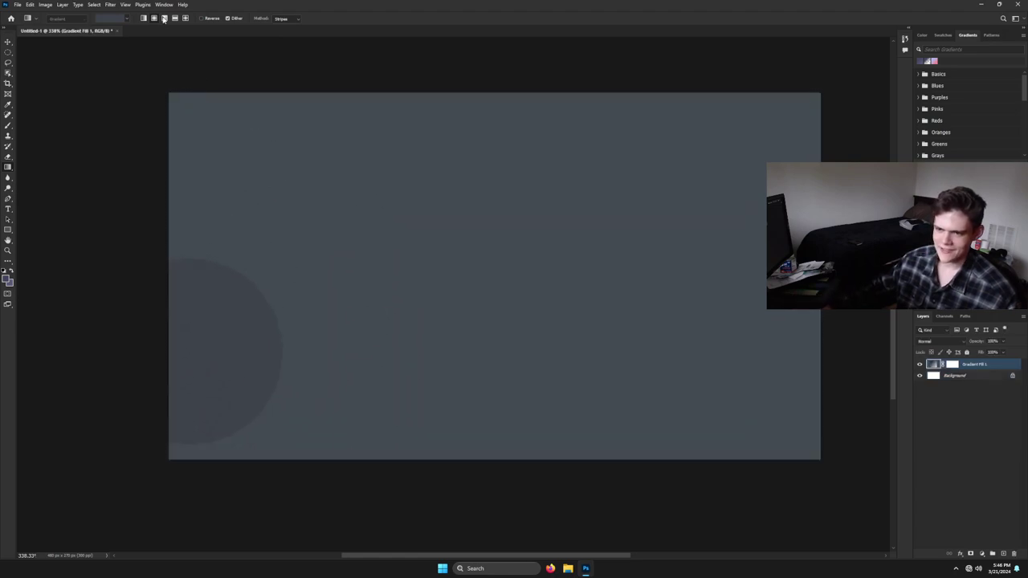
key(ctrl+z)
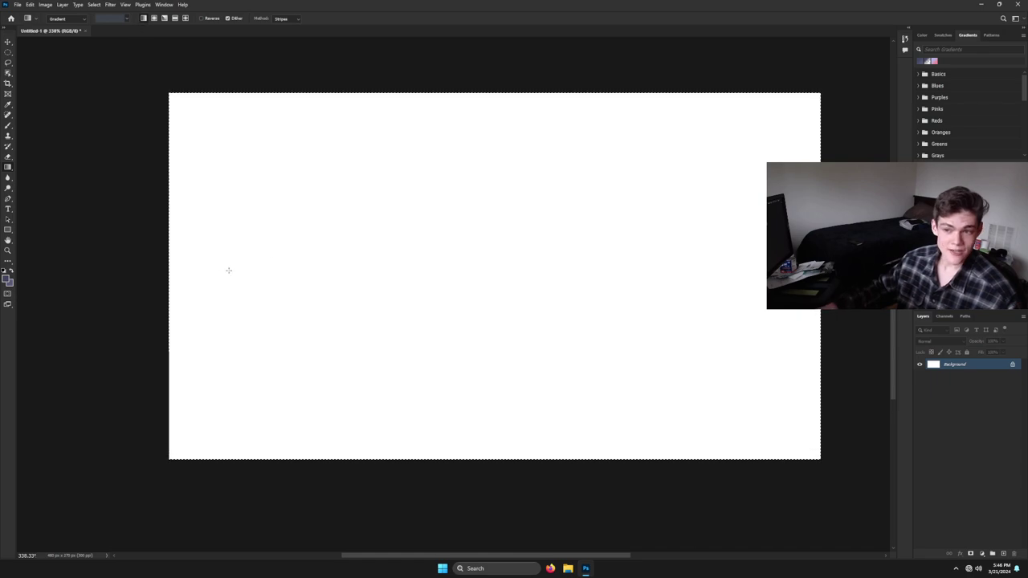
drag(228, 269, 541, 174)
key(ctrl+z)
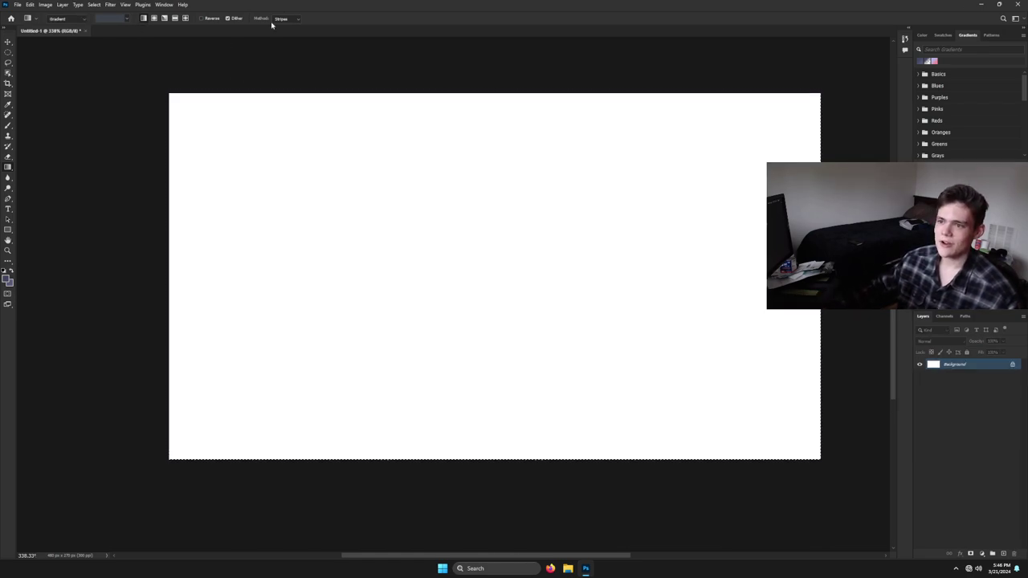
- Draw a linear gradient with the Perceptual method across the canvas, extending its end point close to the upper-right corner
click(285, 19)
click(286, 28)
drag(279, 264, 626, 120)
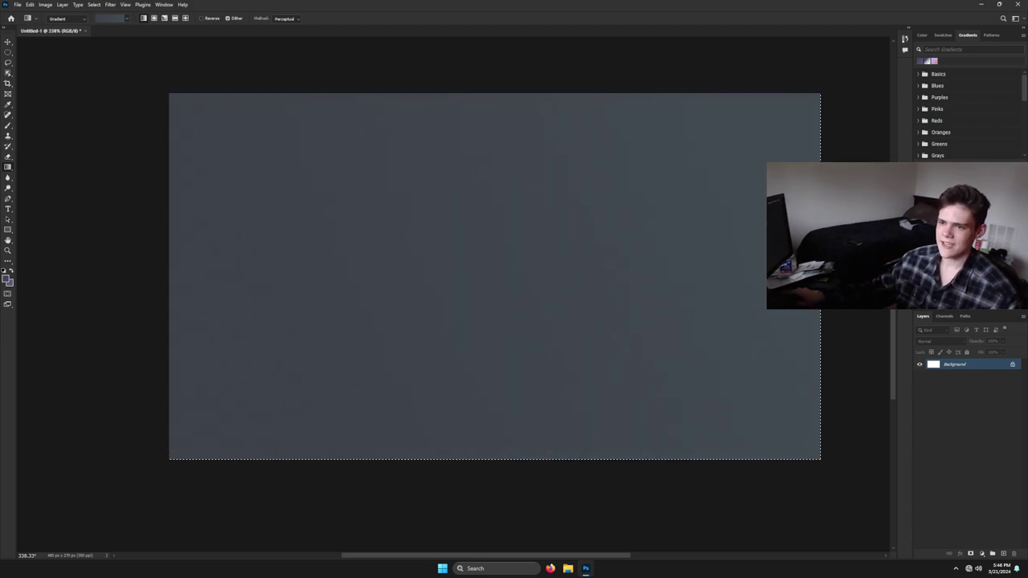
drag(626, 120, 793, 102)
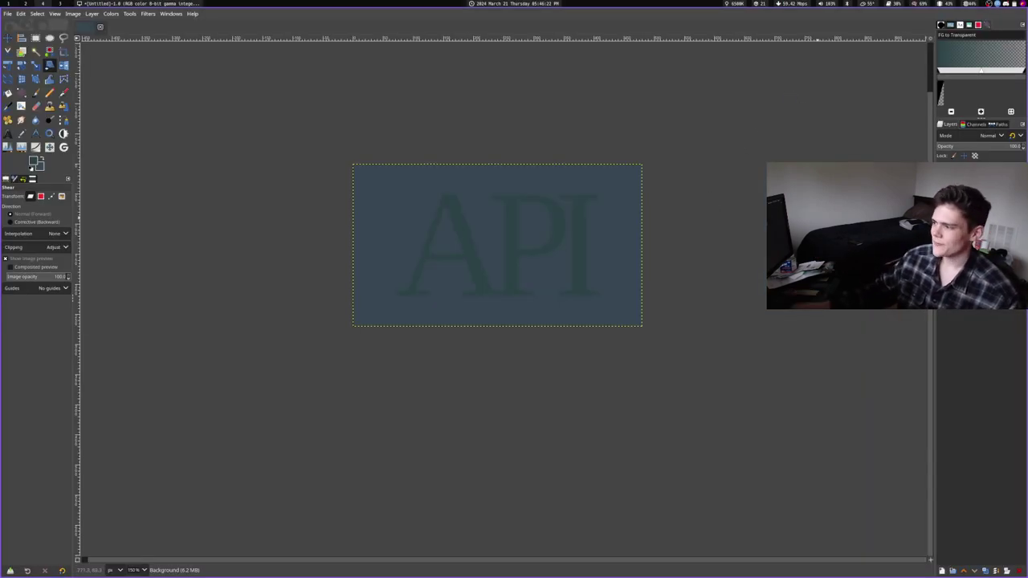
- In GIMP, undo the earlier work on the Background layer and choose the FG to BG (HSV counter-clockwise) gradient
key(ctrl+z)
key(g)
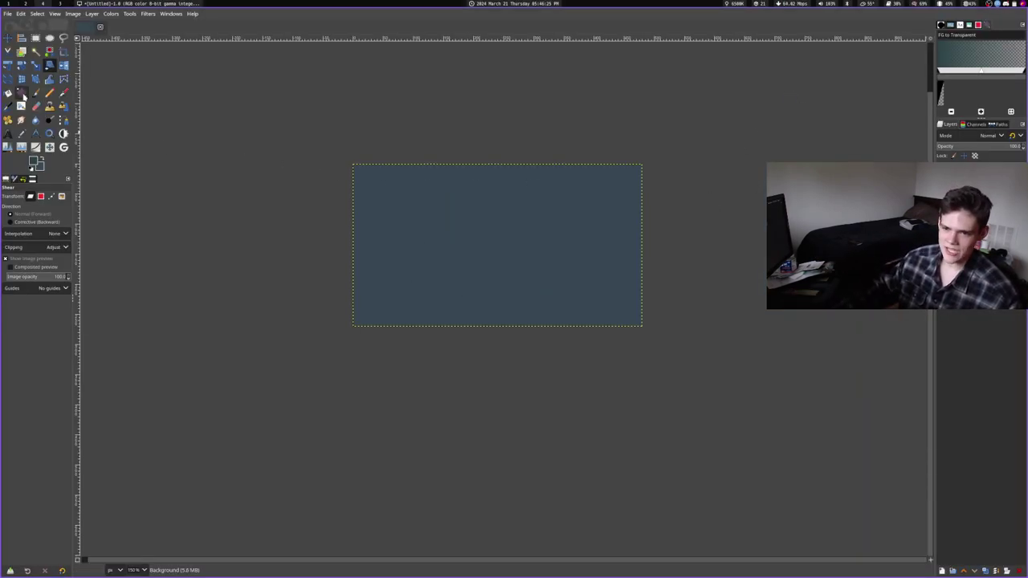
click(11, 222)
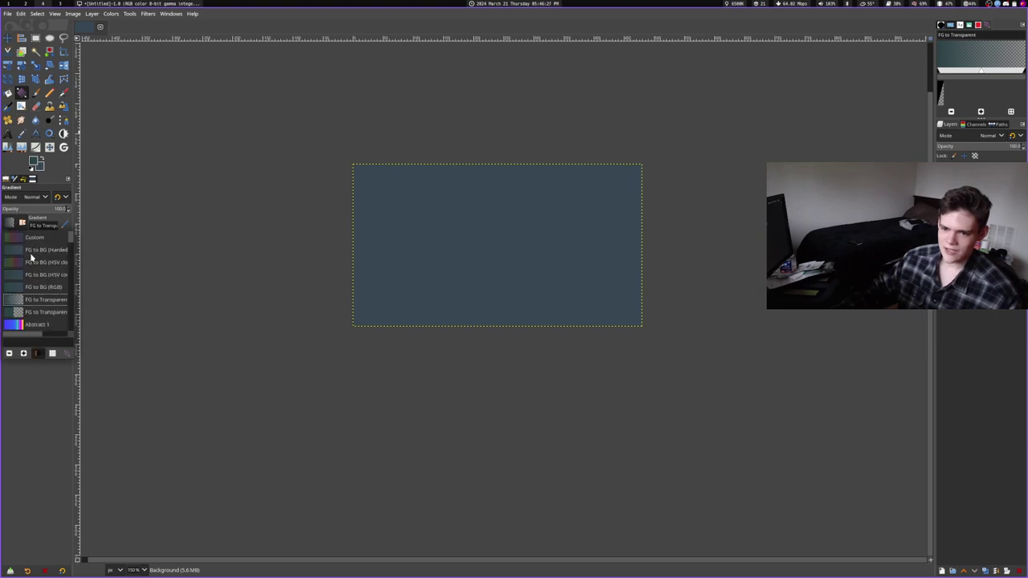
click(36, 276)
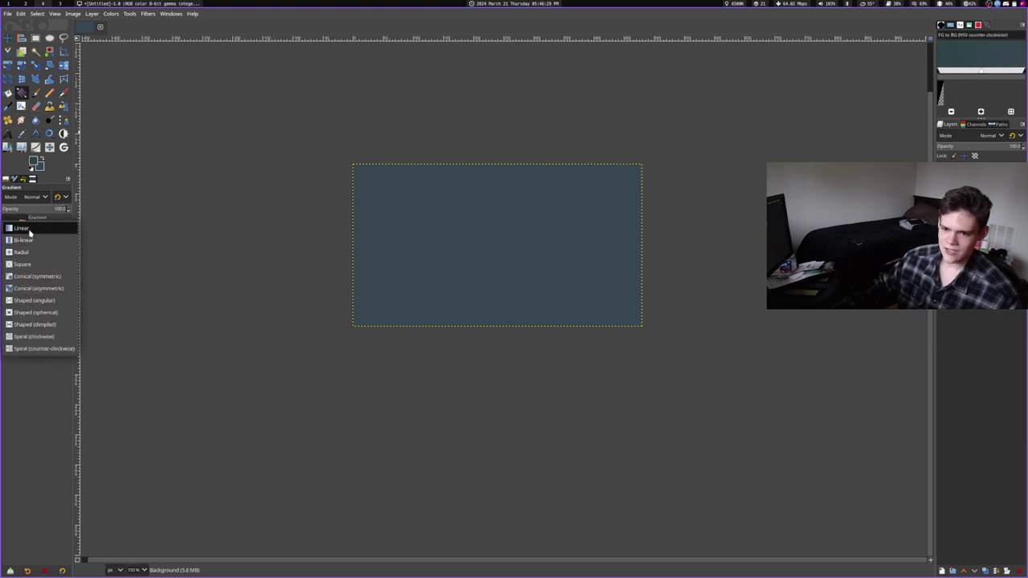
- Draw a dithered linear gradient across the Background layer, extending both endpoints well beyond the canvas's side edges
drag(370, 247, 658, 226)
drag(372, 245, 40, 270)
drag(660, 226, 807, 203)
scroll(511, 269, up, 7)
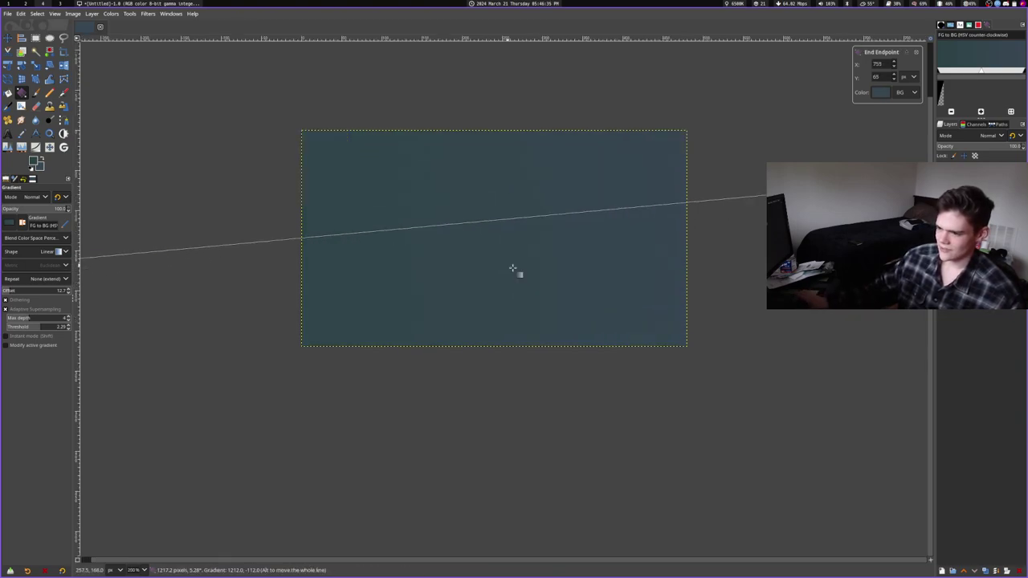
scroll(520, 276, down, 6)
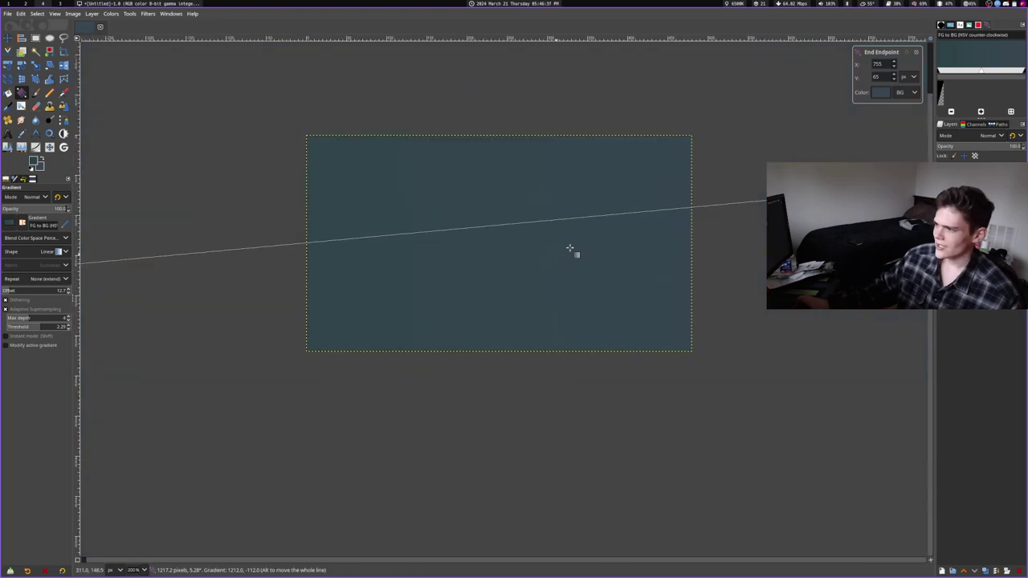
click(916, 51)
click(36, 78)
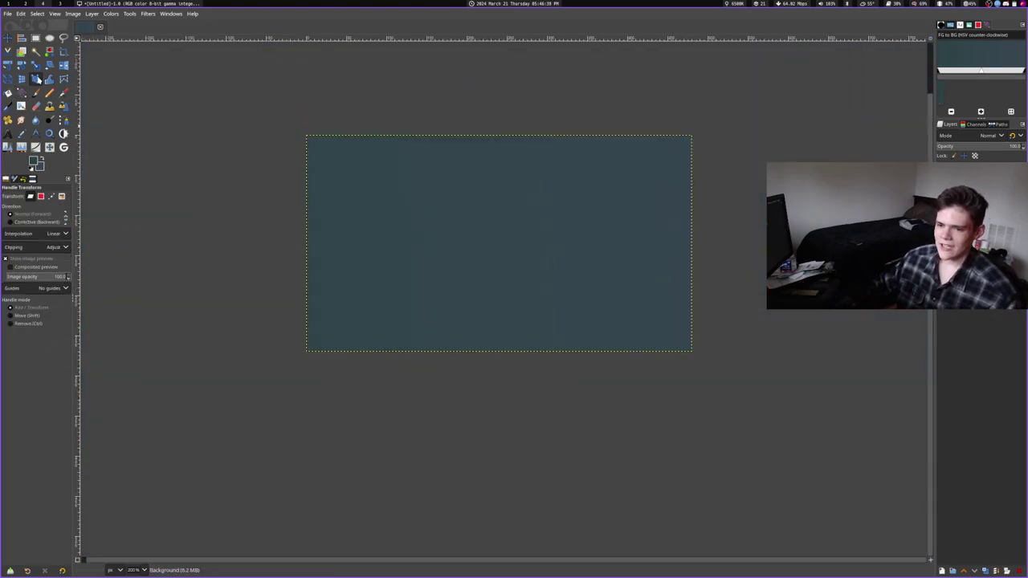
click(22, 93)
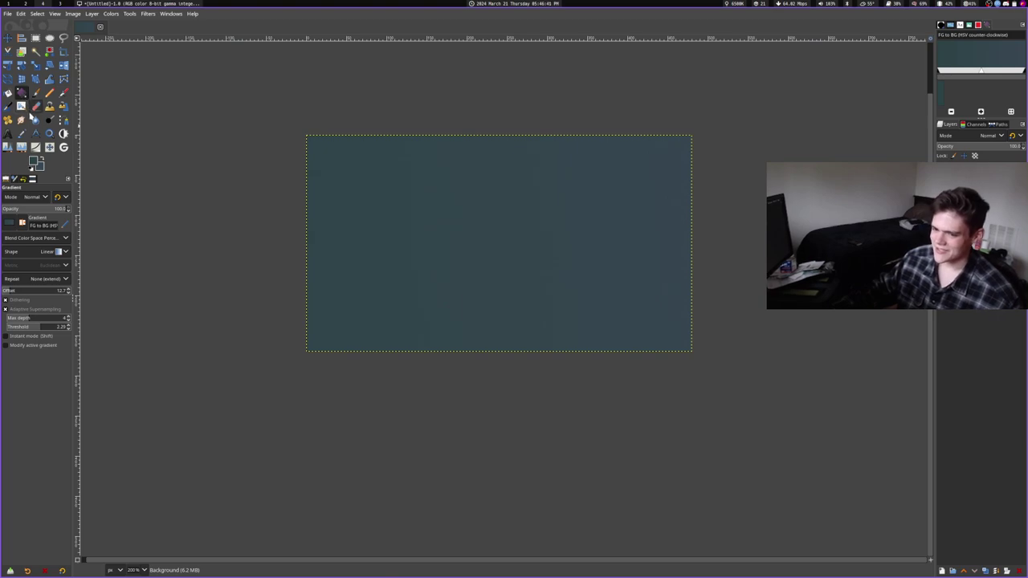
click(15, 301)
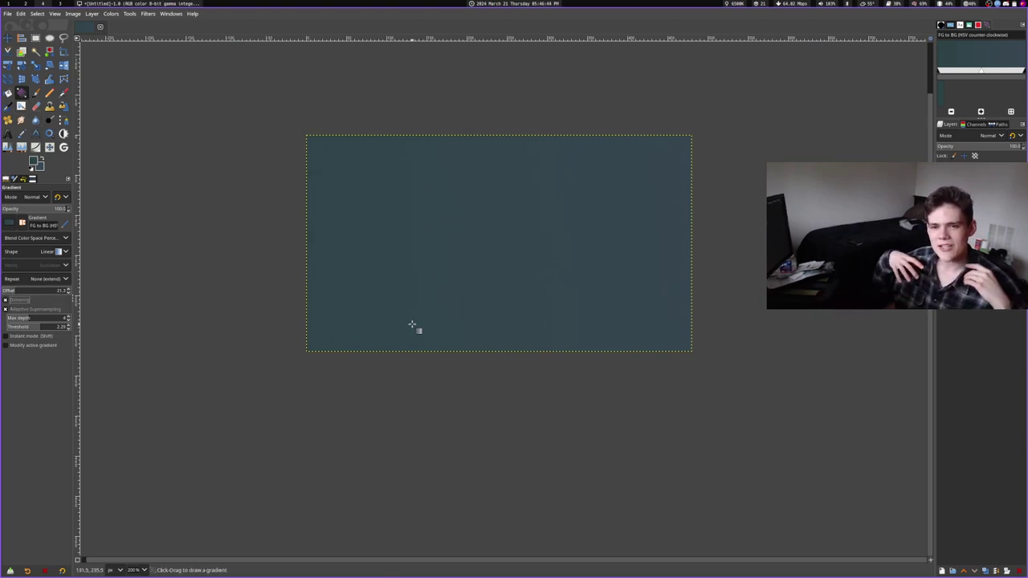
- Apply the Spread noise filter to the gradient with horizontal and vertical amounts of 5
click(148, 13)
mouse_move(184, 115)
click(275, 178)
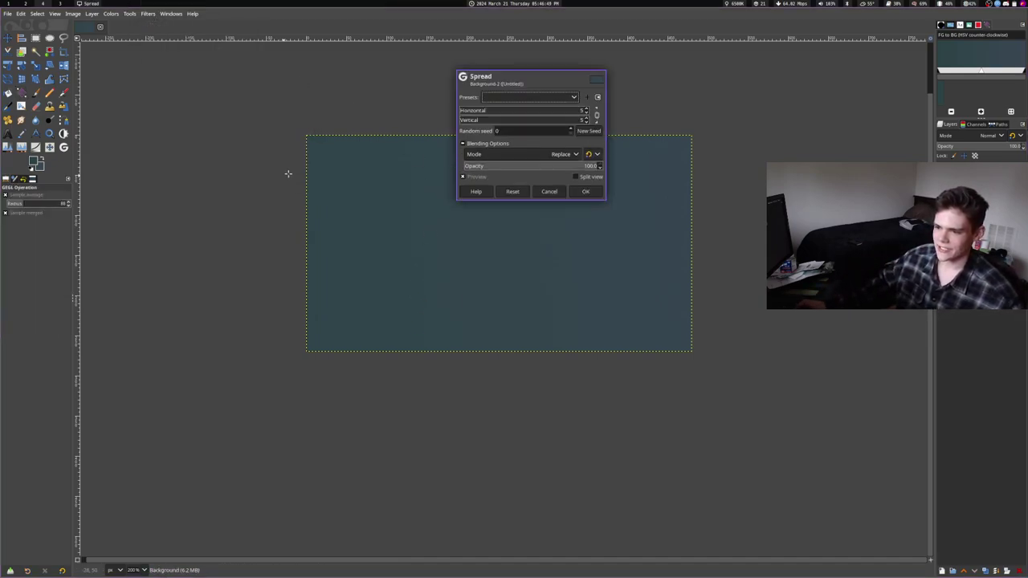
click(585, 192)
- Examine the GIMP gradient and the Photoshop gradient fill at several magnifications to compare their smoothness and colour banding
scroll(528, 224, up, 7)
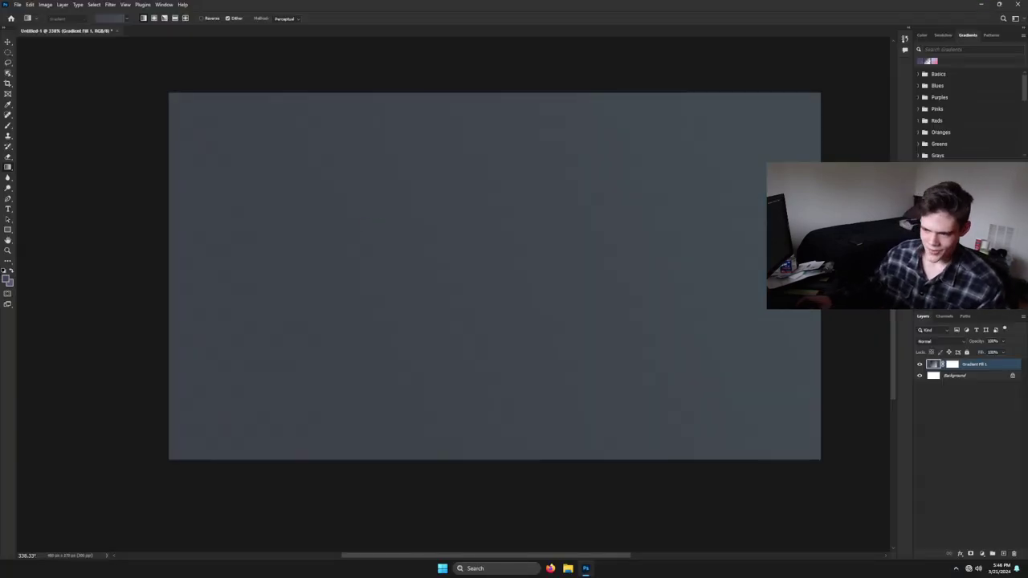
scroll(444, 304, down, 3)
scroll(443, 310, up, 2)
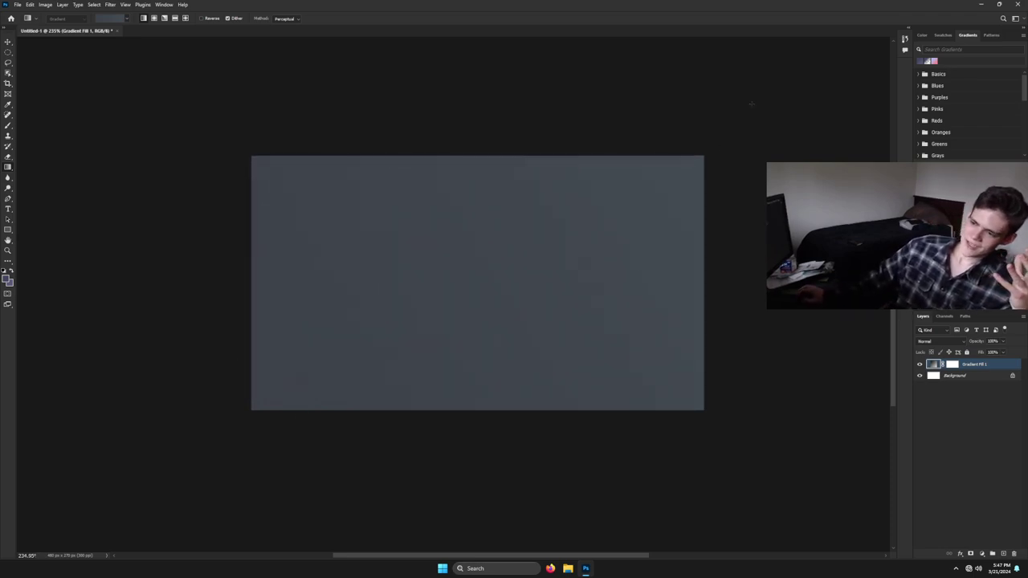
scroll(475, 273, down, 5)
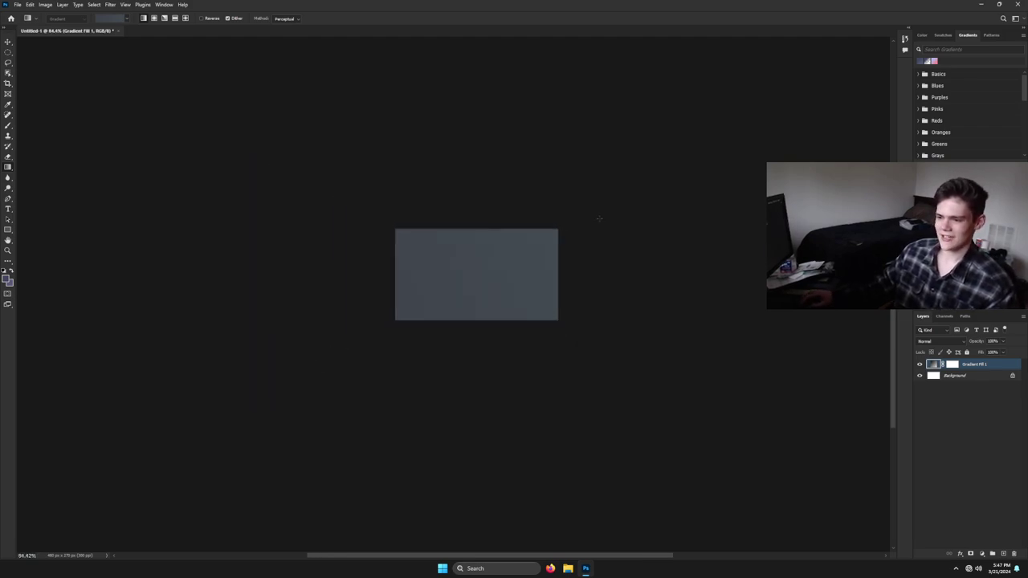
scroll(482, 275, up, 6)
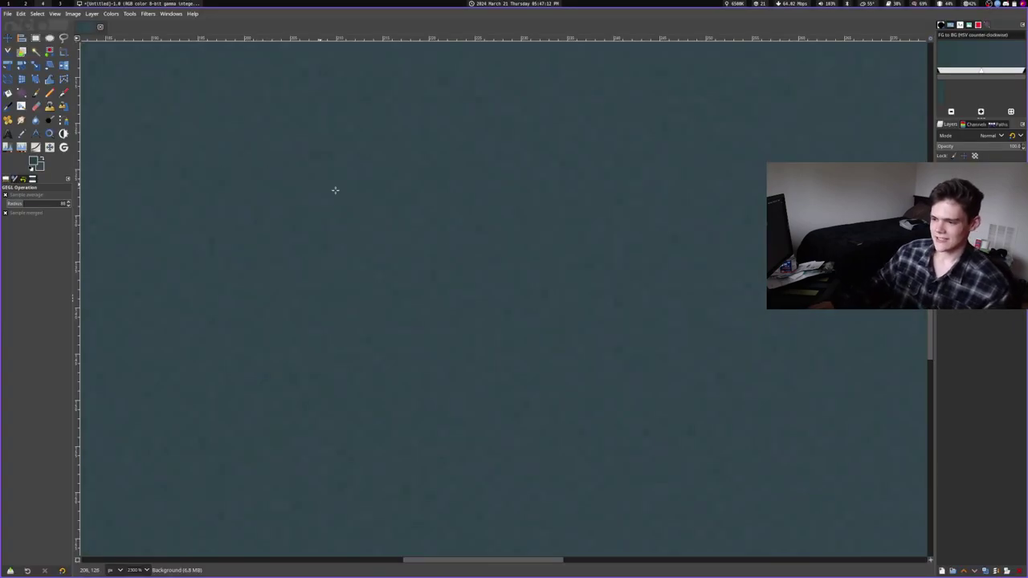
- Select the Ellipse Select tool, set the foreground colour to orange e48c2e and copy its hex code
scroll(474, 270, down, 2)
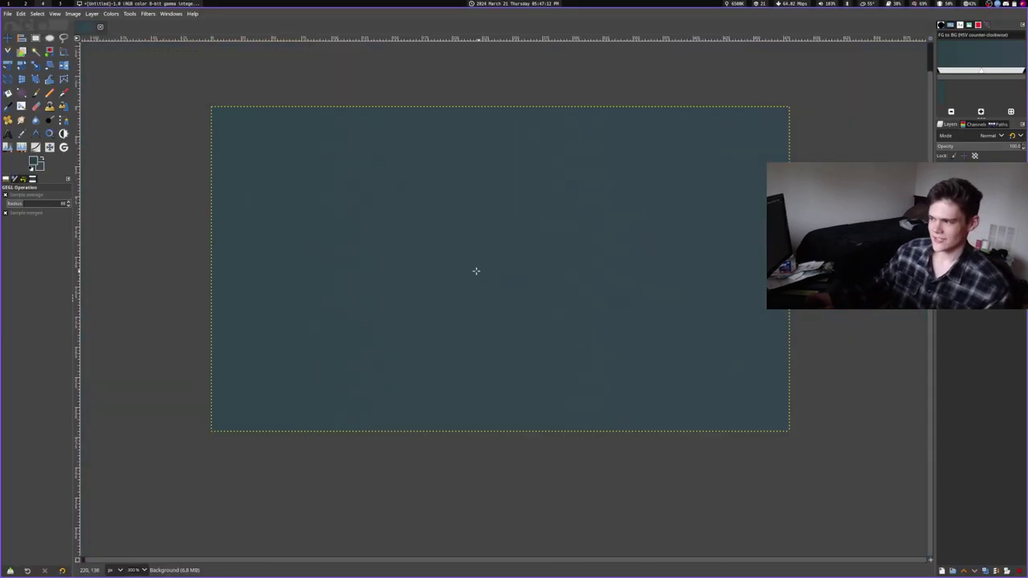
key(e)
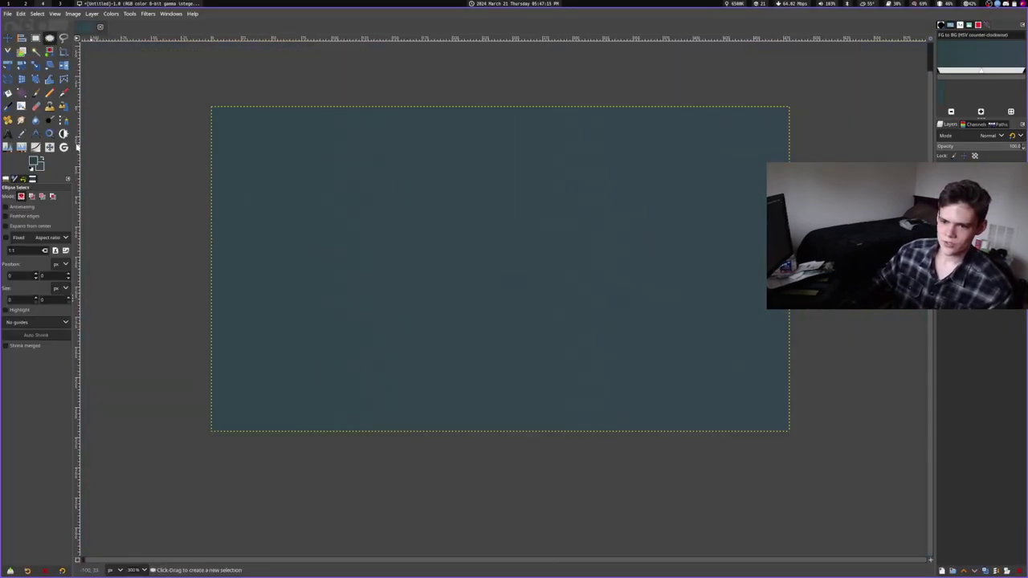
click(34, 161)
drag(431, 115, 419, 39)
click(501, 155)
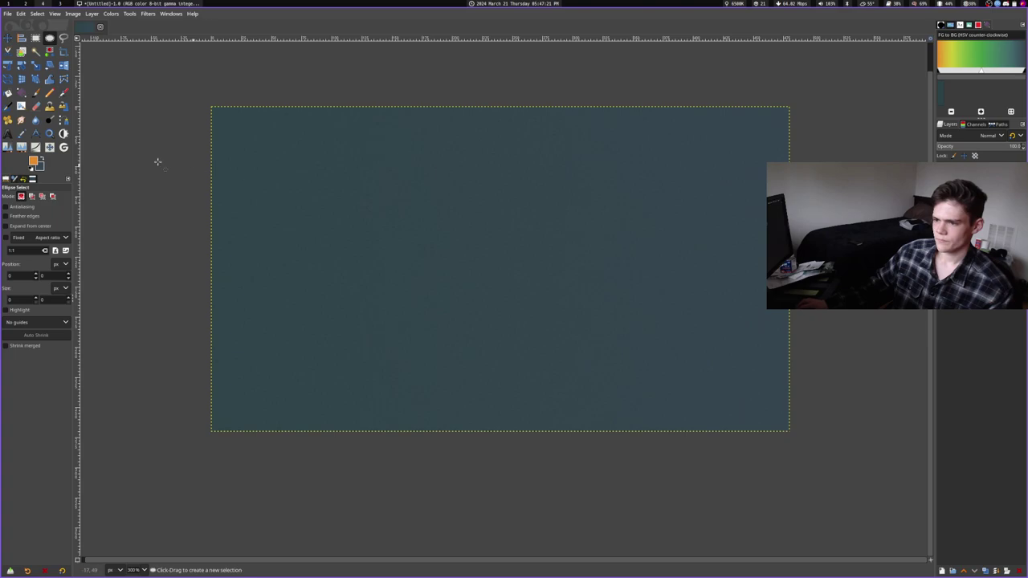
click(33, 161)
click(501, 155)
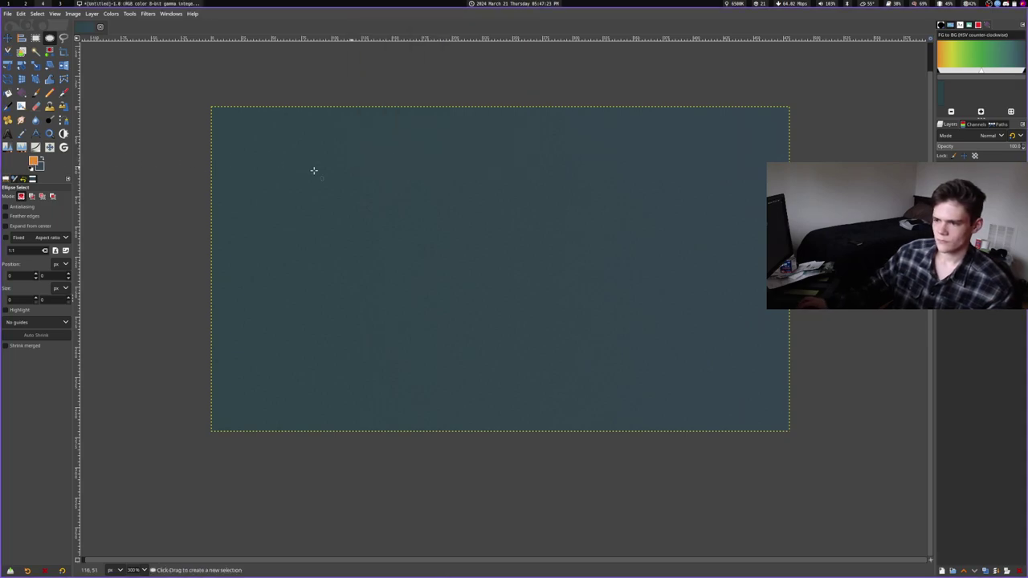
- Base the background colour on e48c2e and shift it to the more saturated orange f58710
click(40, 167)
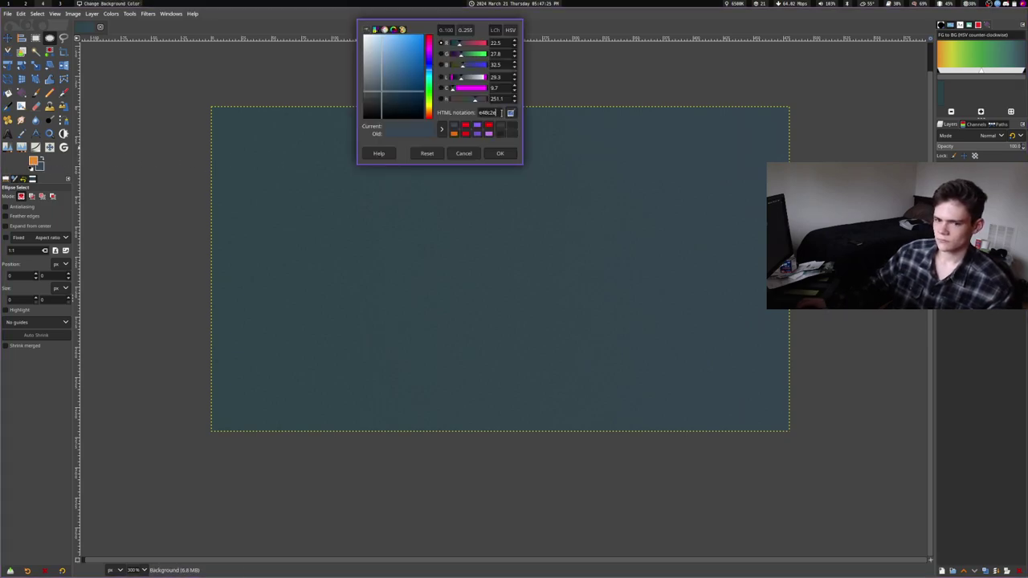
key(Return)
mouse_move(413, 44)
mouse_down()
mouse_move(410, 56)
mouse_move(429, 70)
mouse_move(399, 52)
mouse_move(413, 63)
mouse_move(419, 40)
mouse_up()
click(501, 153)
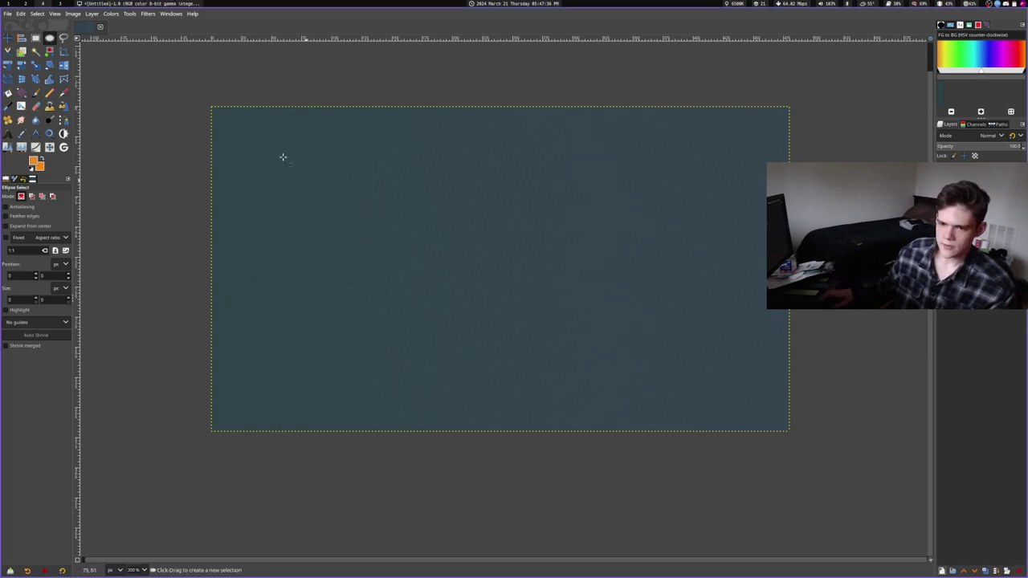
- Draw a circular selection left of the canvas centre, shrinking and moving it so it fits entirely within the canvas
drag(276, 137, 597, 394)
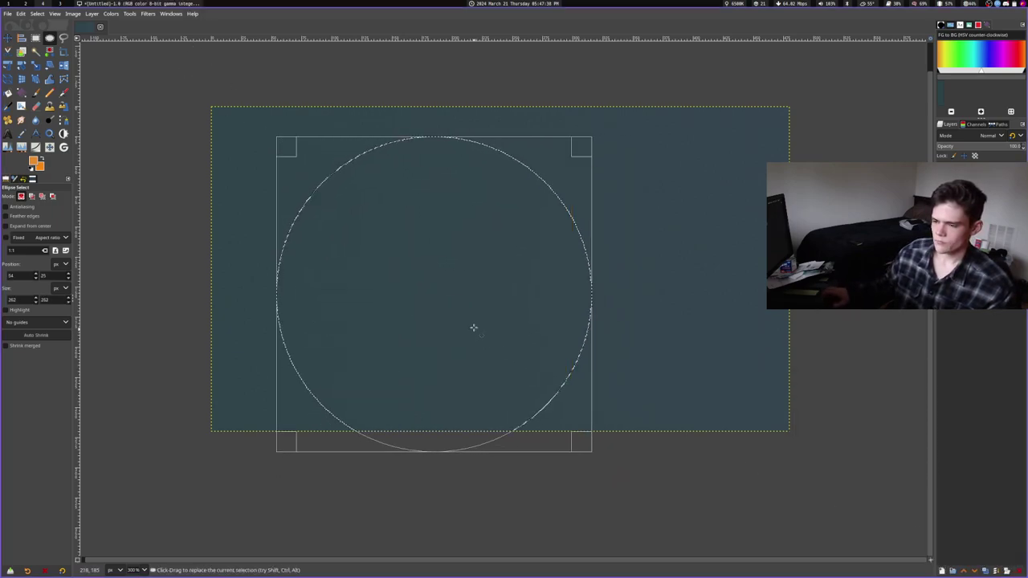
drag(473, 326, 517, 302)
drag(626, 415, 574, 372)
drag(496, 280, 487, 298)
- Fill the circular selection on Layer #1 with a radial gradient running diagonally from upper right to lower left
click(21, 92)
click(53, 251)
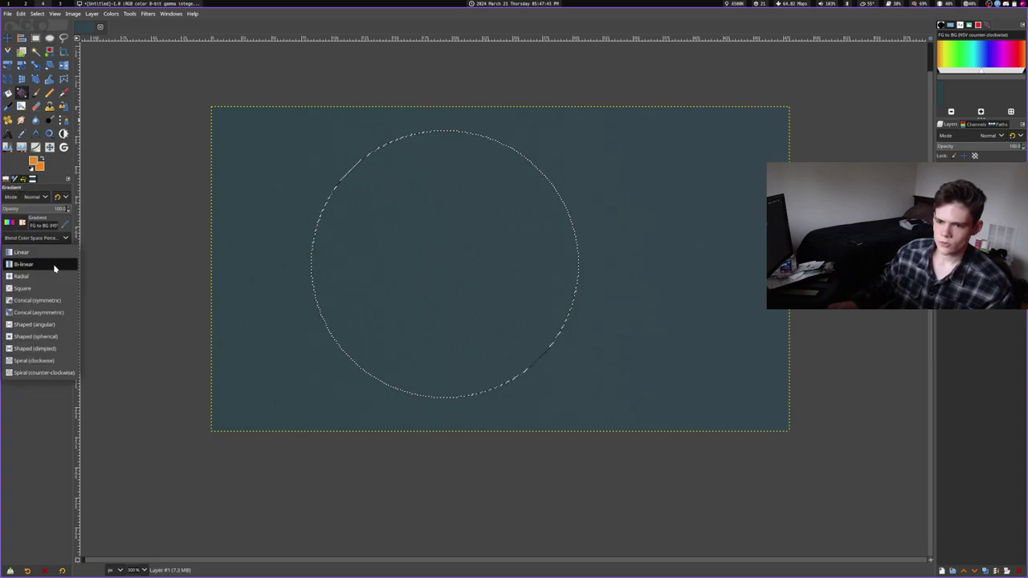
click(56, 278)
drag(598, 110, 379, 313)
- Try the FG to BG (Hardedge) gradient on the circle, then change it to the Custom gradient
click(8, 224)
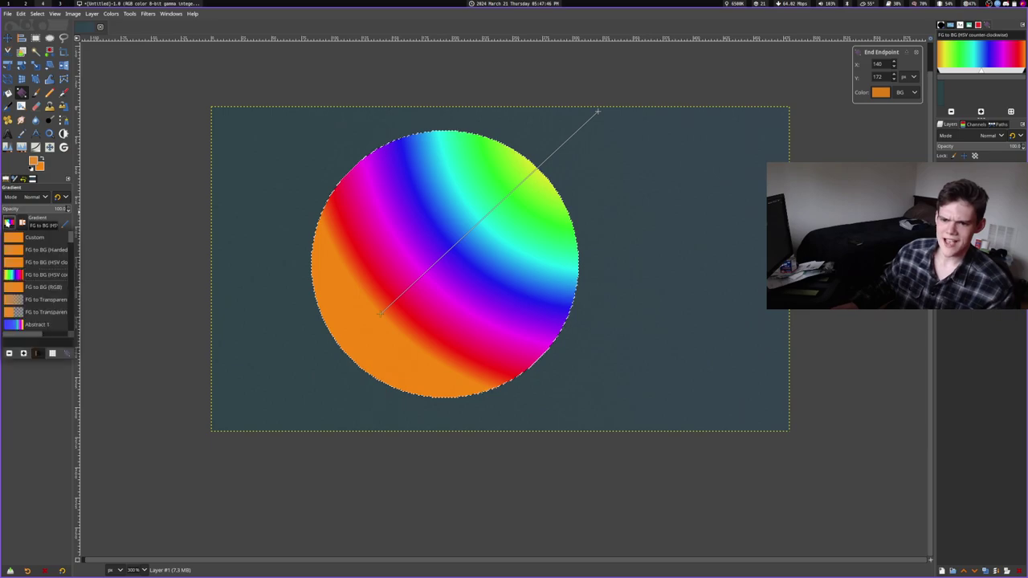
click(29, 253)
click(8, 226)
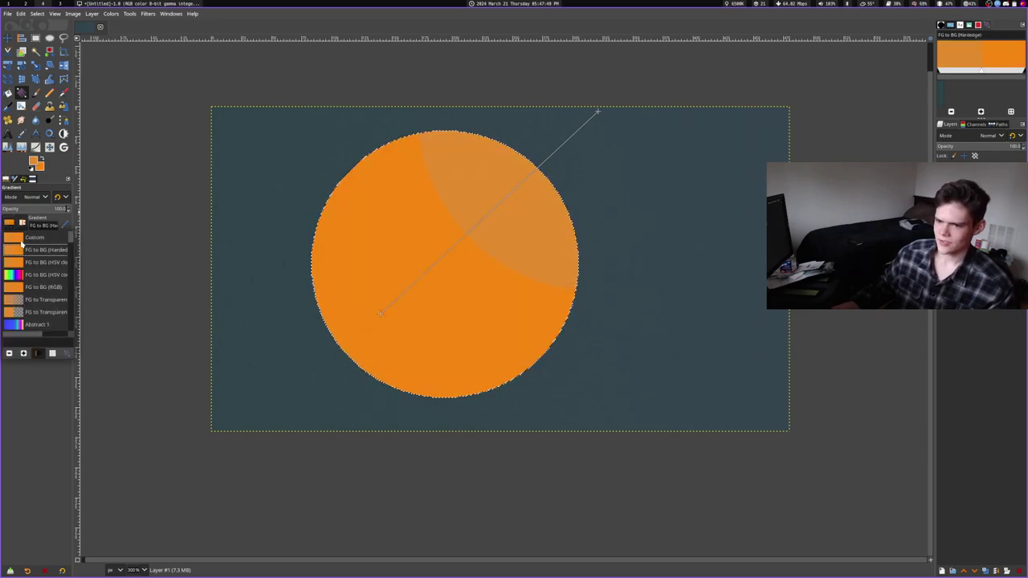
click(28, 240)
- Reposition the gradient's endpoints diagonally beyond the circle's lower-right and upper-left edges, apply the gradient and clear the selection
drag(380, 312, 433, 323)
drag(598, 112, 504, 261)
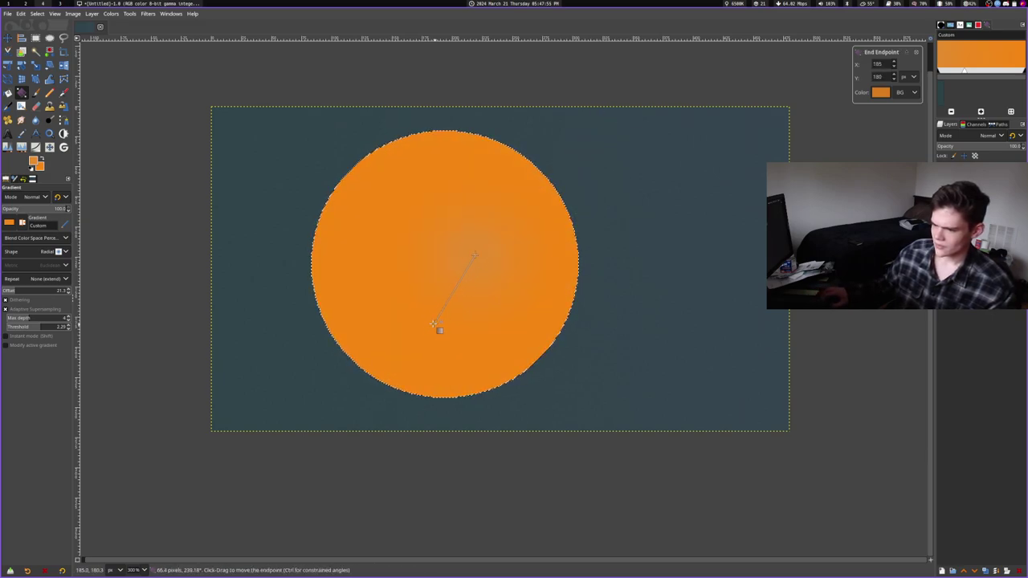
drag(434, 326, 340, 426)
drag(474, 255, 578, 406)
click(341, 424)
drag(340, 421, 270, 97)
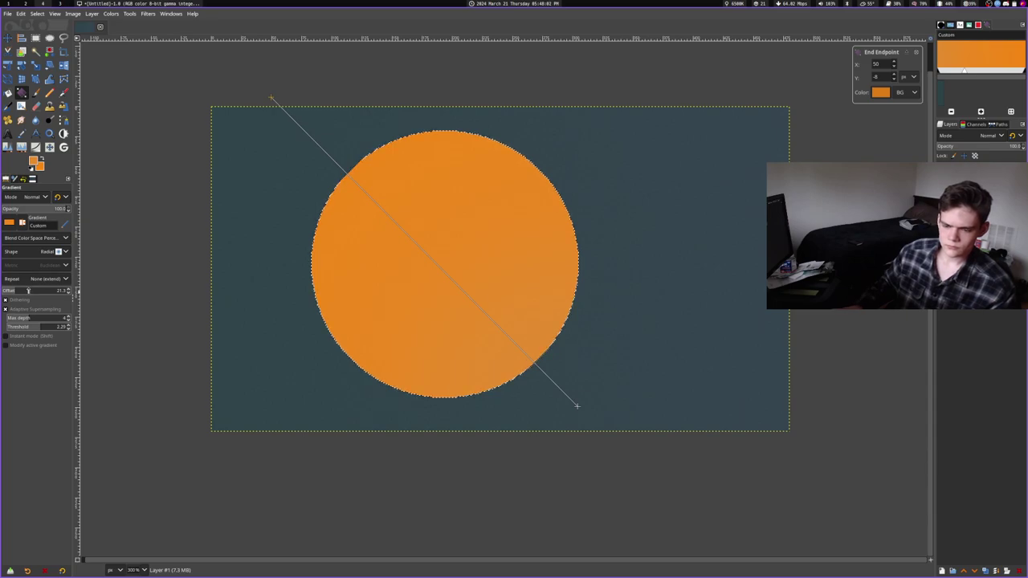
click(34, 79)
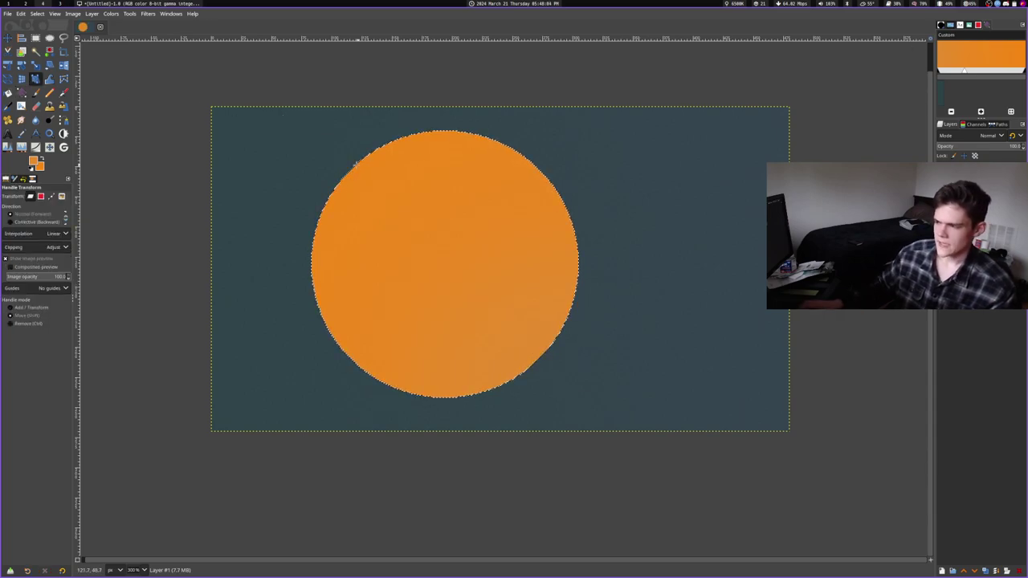
key(ctrl+shift+a)
- Examine the orange circle's edge pixels and gradient at several magnifications
scroll(358, 165, up, 7)
scroll(434, 112, down, 5)
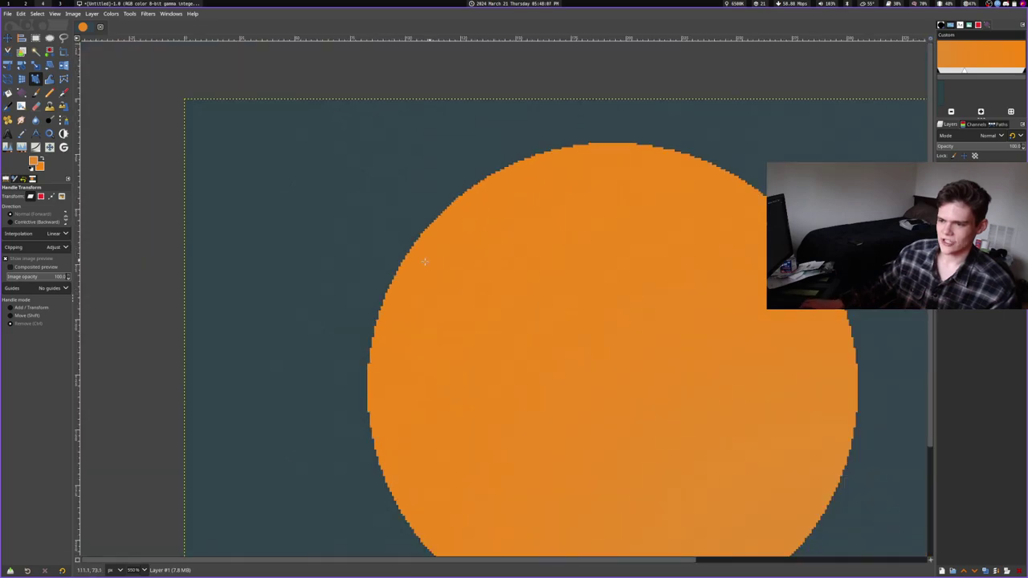
scroll(425, 260, down, 2)
scroll(406, 297, up, 5)
scroll(248, 269, down, 2)
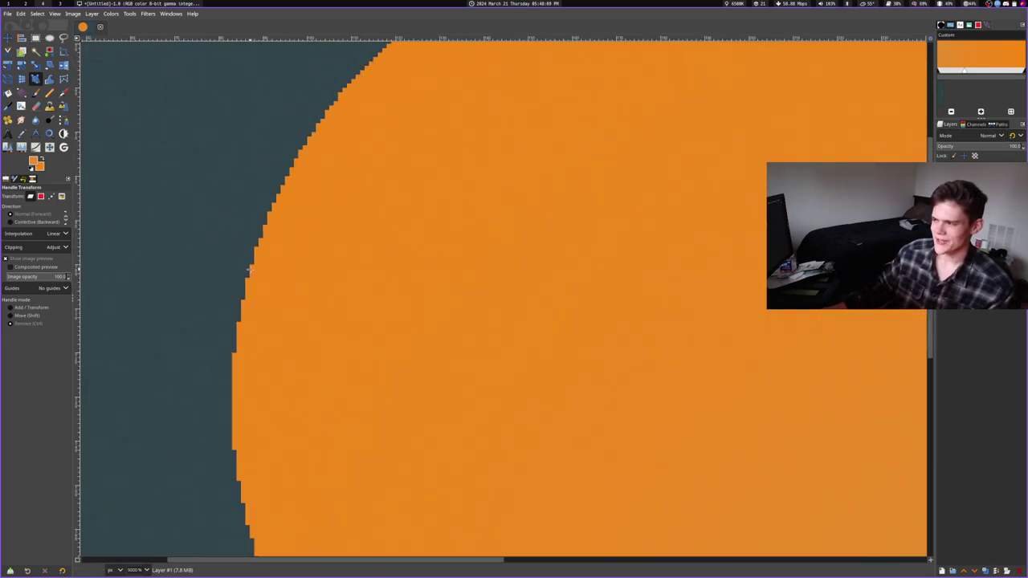
key(1)
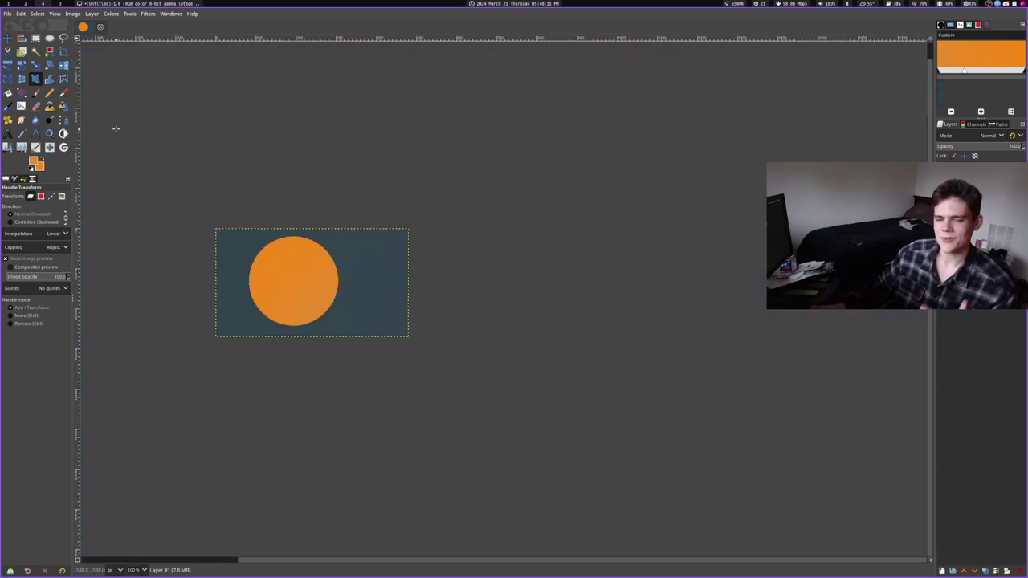
scroll(328, 255, up, 10)
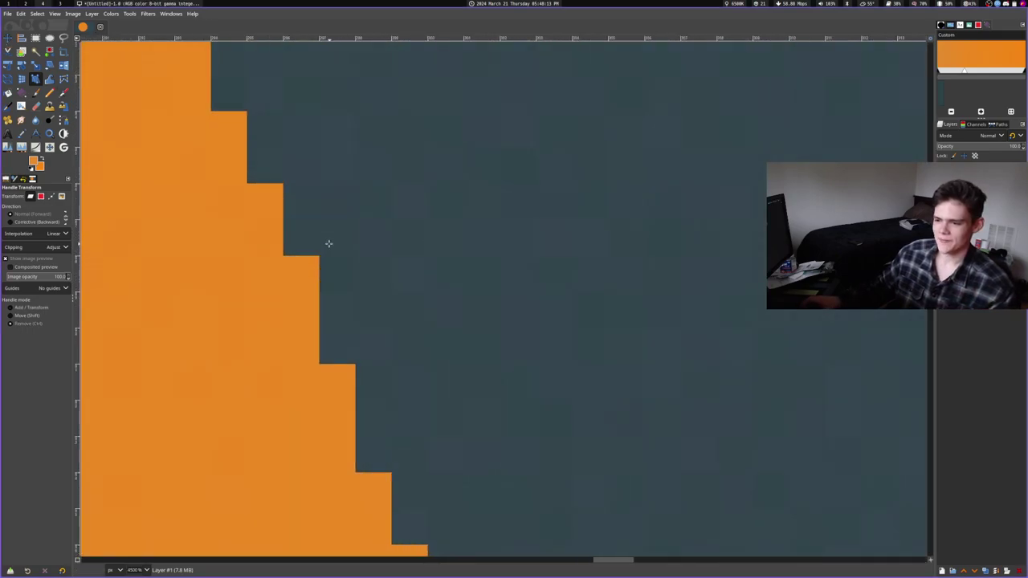
scroll(329, 243, down, 10)
- Move the circle layer down and left, then back up until the whole circle lies within the canvas
key(m)
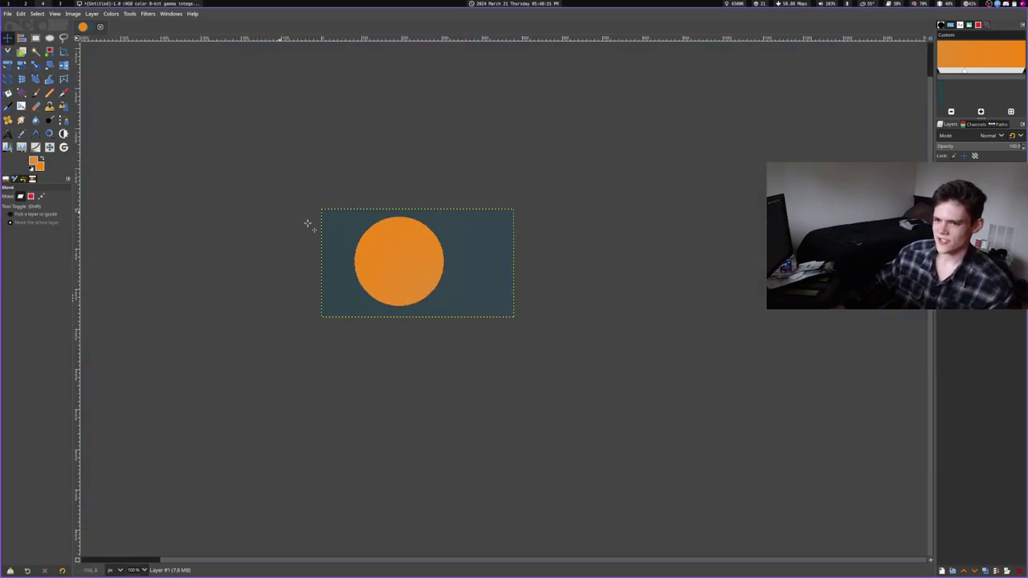
scroll(396, 257, up, 3)
scroll(351, 201, down, 1)
drag(380, 219, 276, 255)
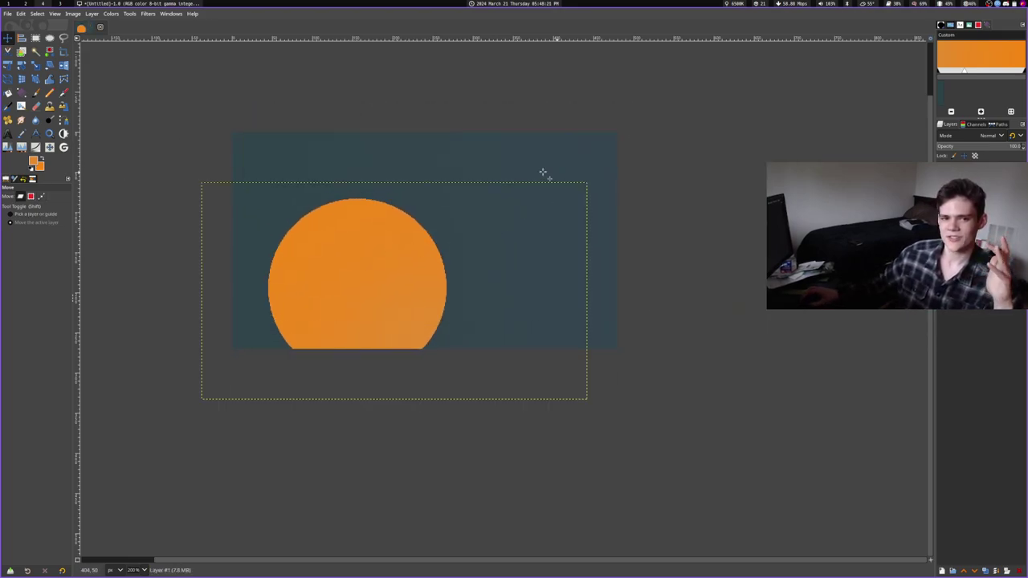
drag(299, 297, 301, 248)
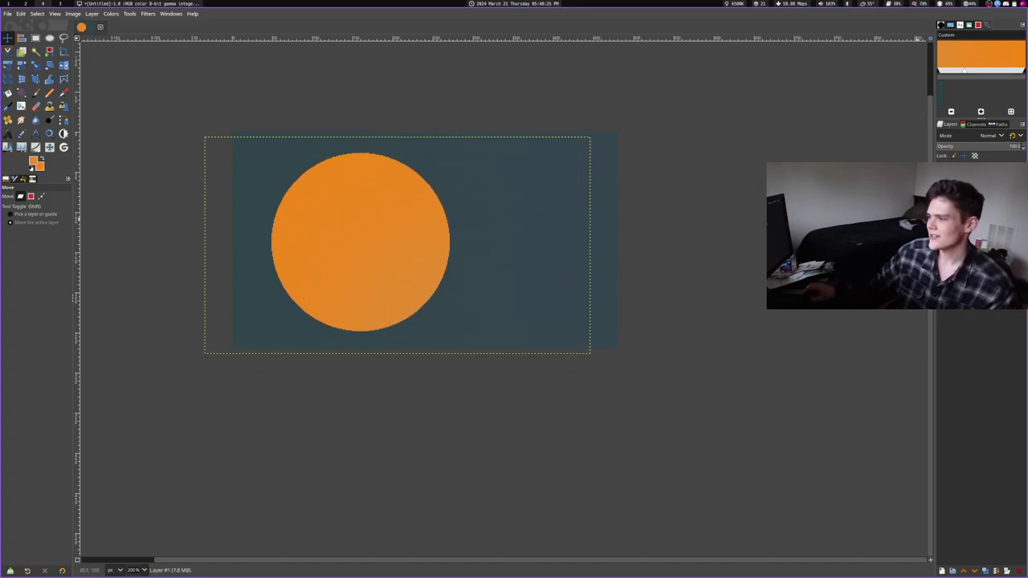
- Hide the Background layer, crop to the circle's content, copy the circle, and undo the crop and the hiding
click(943, 194)
click(73, 14)
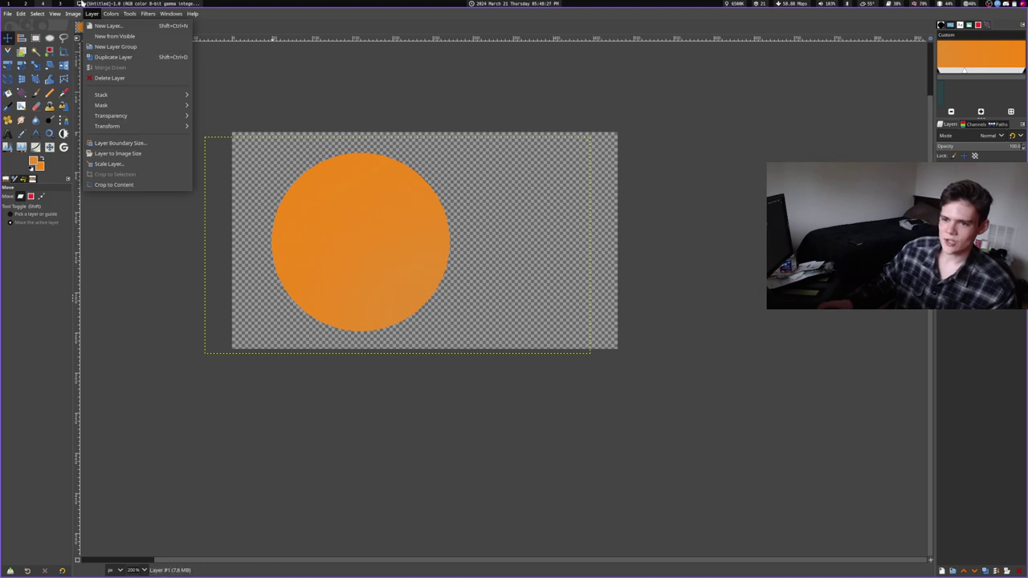
click(121, 160)
key(ctrl+c)
key(ctrl+z)
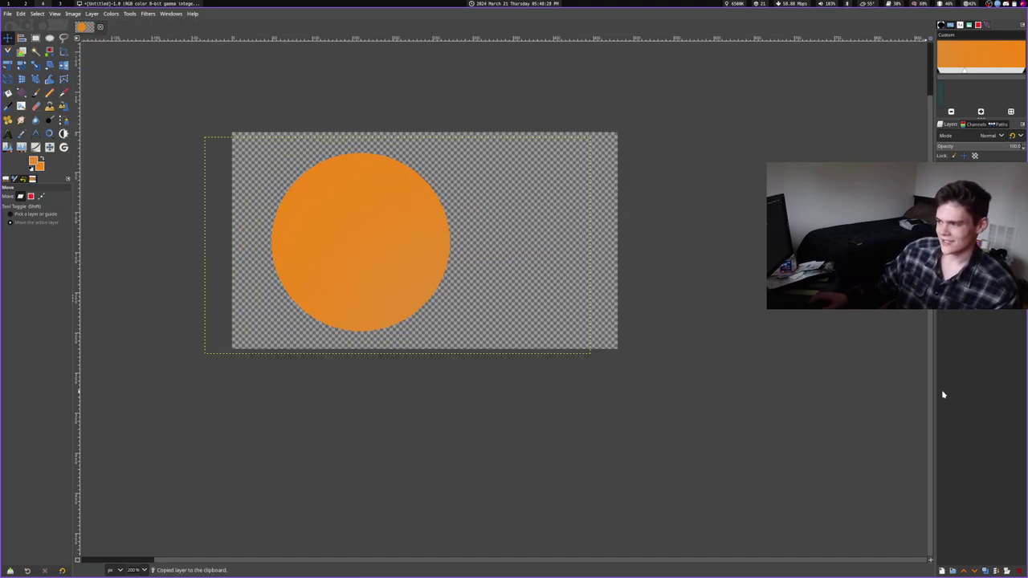
key(ctrl+z)
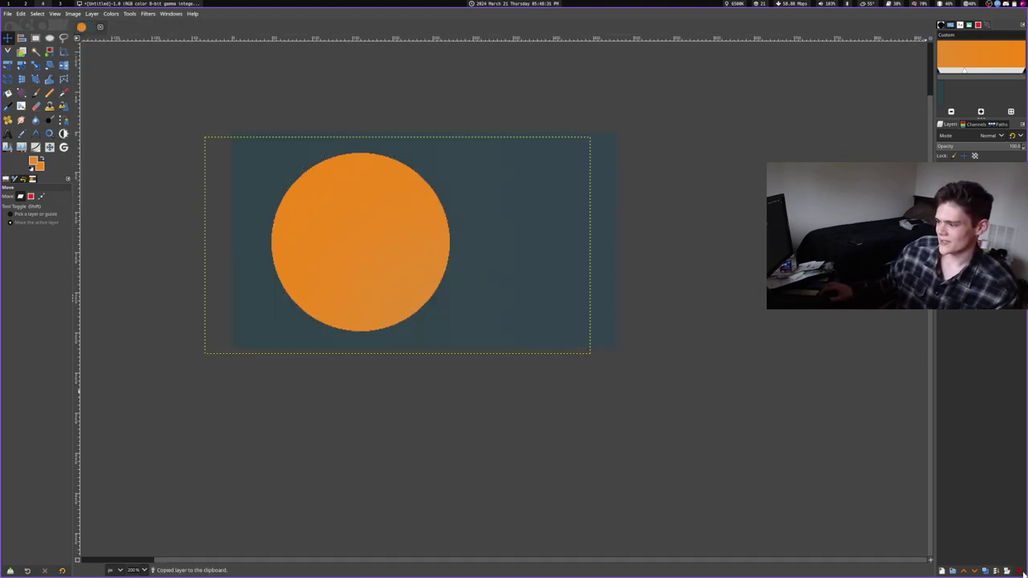
- Delete the old circle layer, paste the cropped copy as a new layer and place it low, slightly left of centre
click(1020, 571)
key(ctrl+v)
click(942, 571)
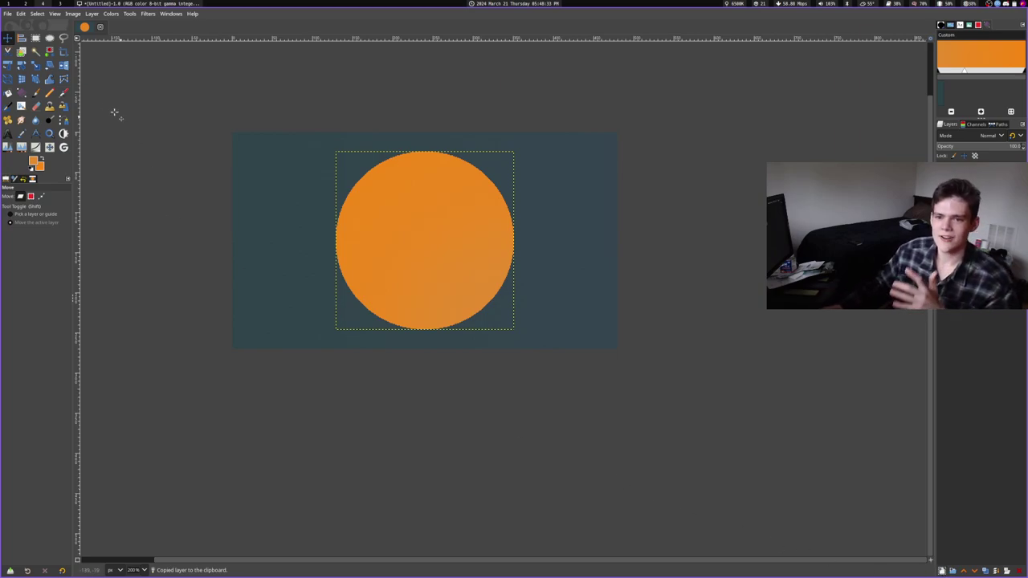
drag(408, 236, 397, 231)
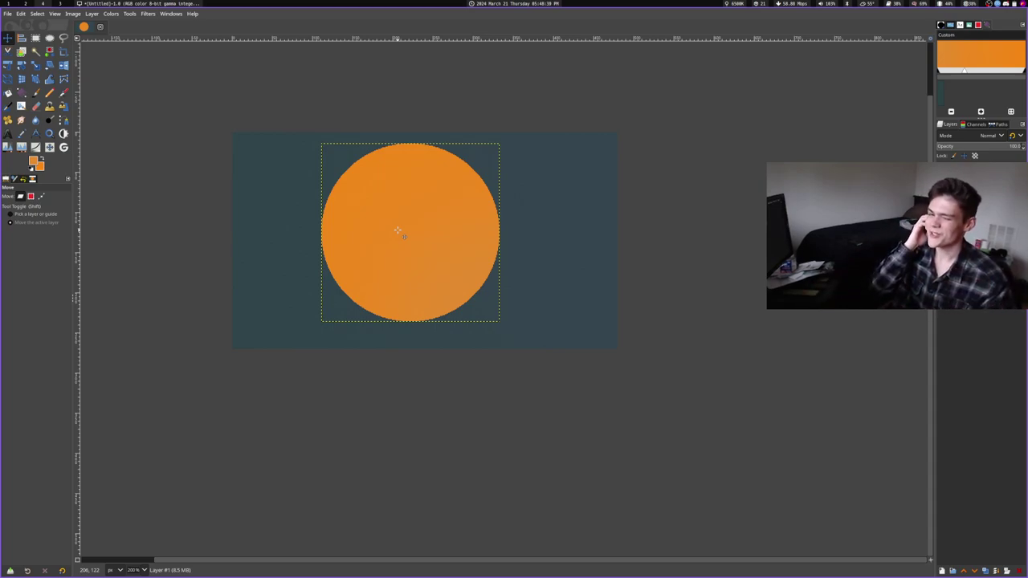
drag(397, 231, 359, 327)
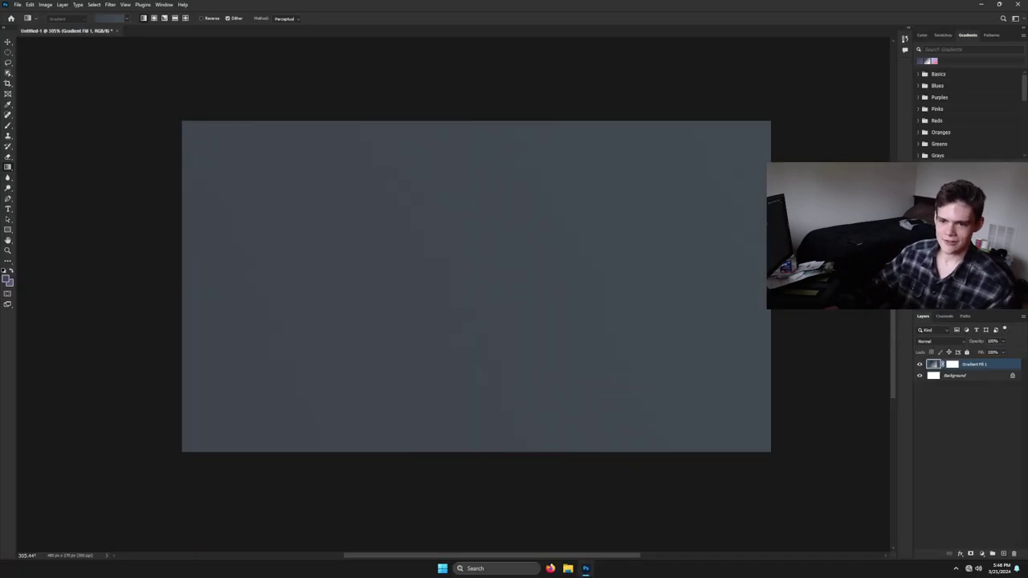
- Switch to Photoshop and choose the Elliptical Marquee tool, keeping the Gradient Fill 1 layer at 100% opacity
right_click(9, 53)
click(26, 58)
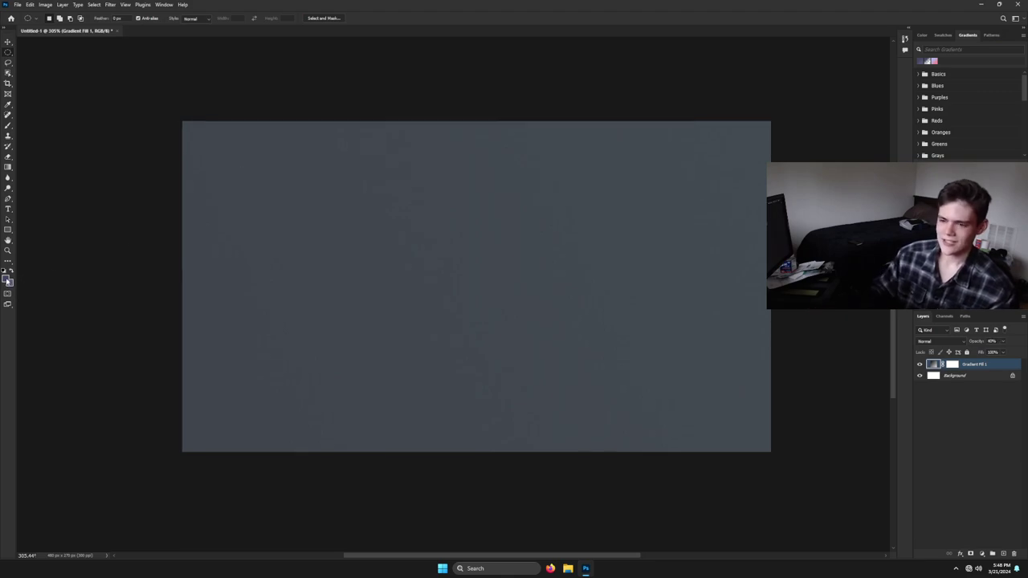
key(4)
key(0)
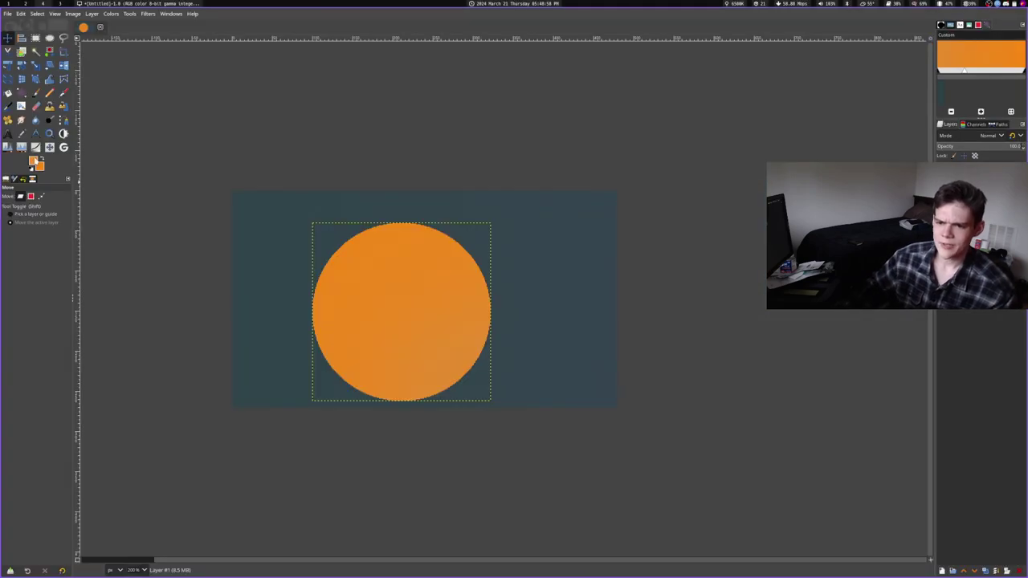
- Copy the foreground colour's hex code from GIMP and set Photoshop's foreground colour to e48c2e
click(36, 162)
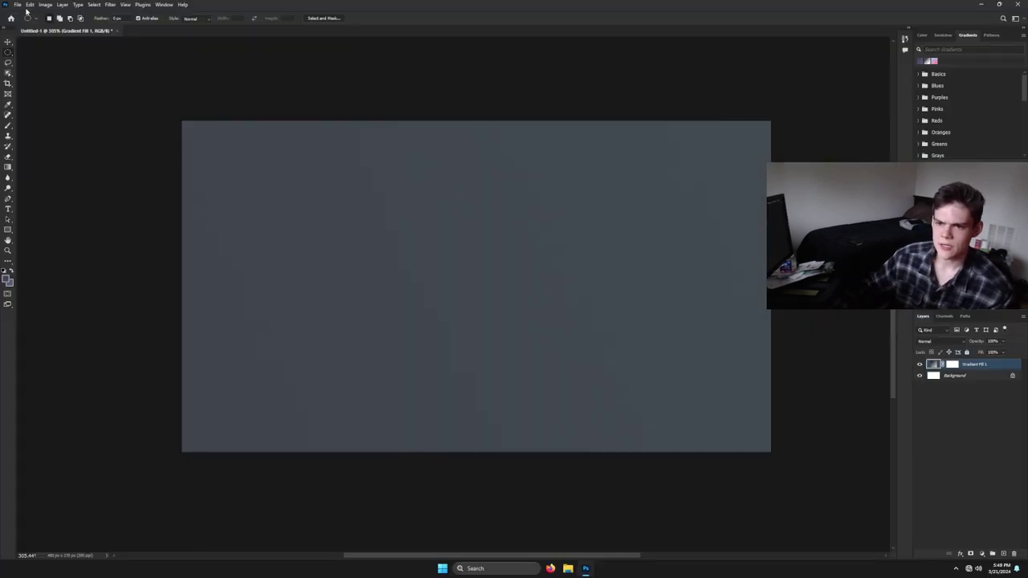
click(7, 278)
key(ctrl+v)
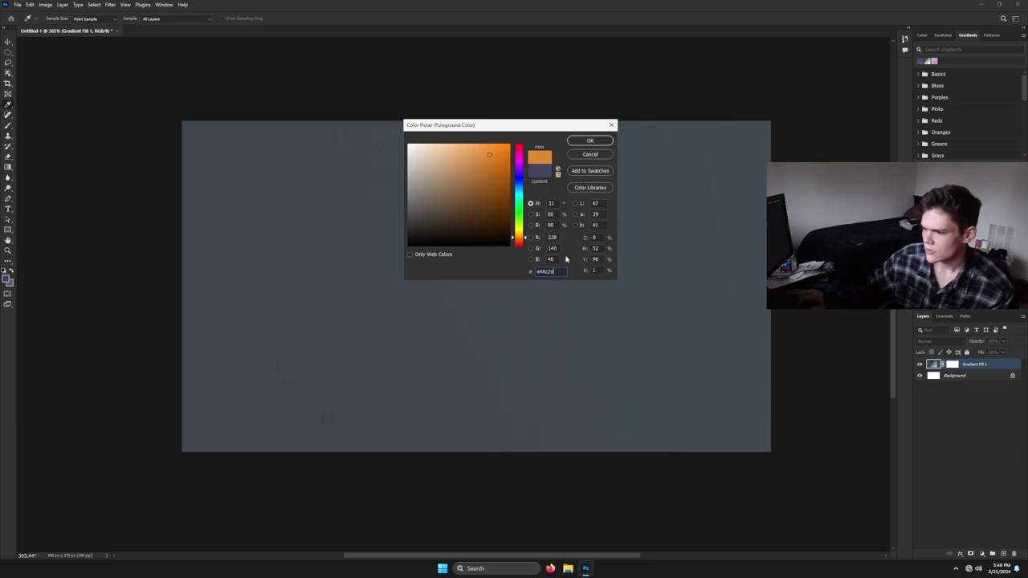
click(590, 141)
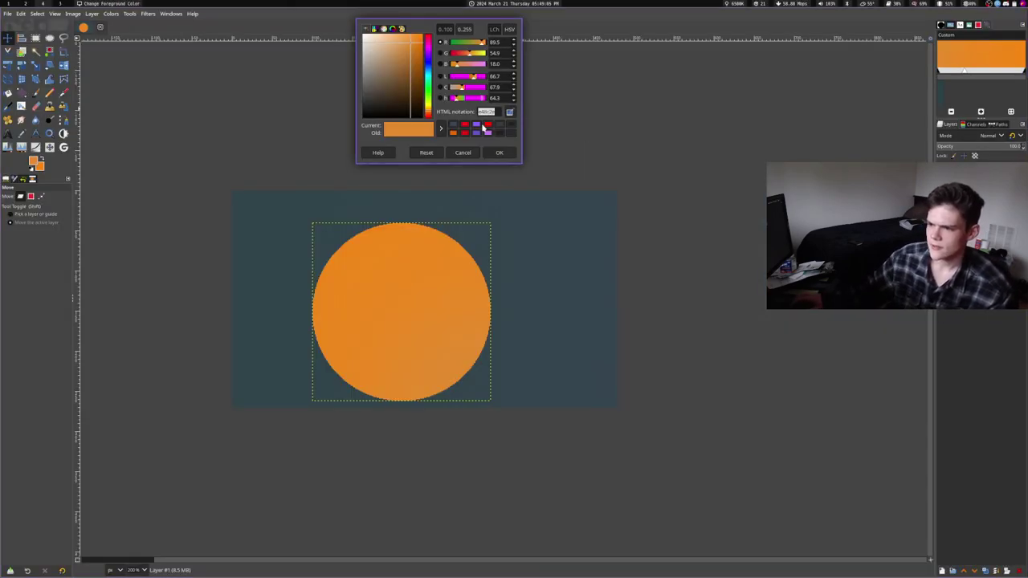
- Copy the background colour's hex code from GIMP and set Photoshop's background colour to f58710
click(472, 152)
click(39, 168)
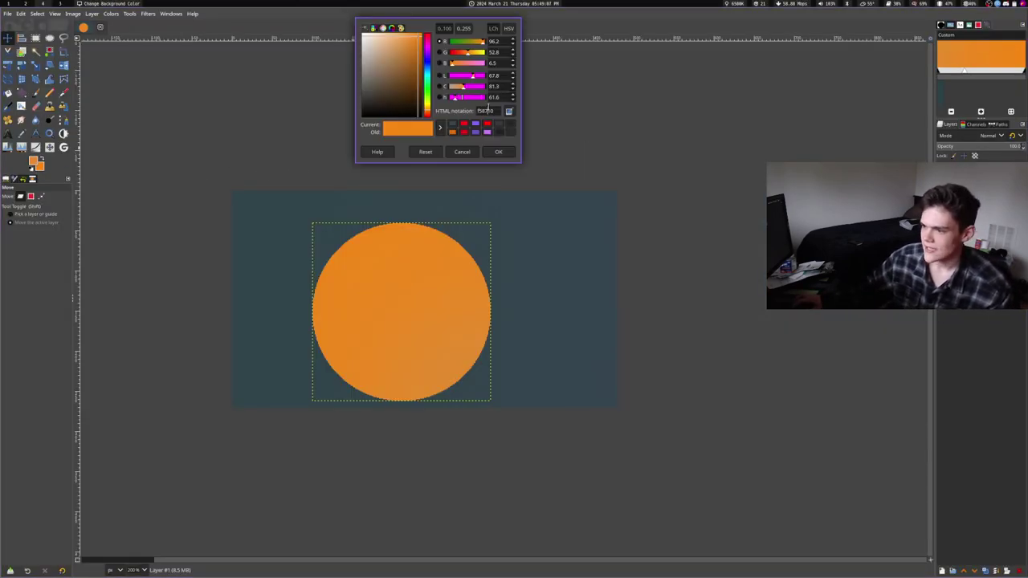
double_click(488, 110)
click(468, 151)
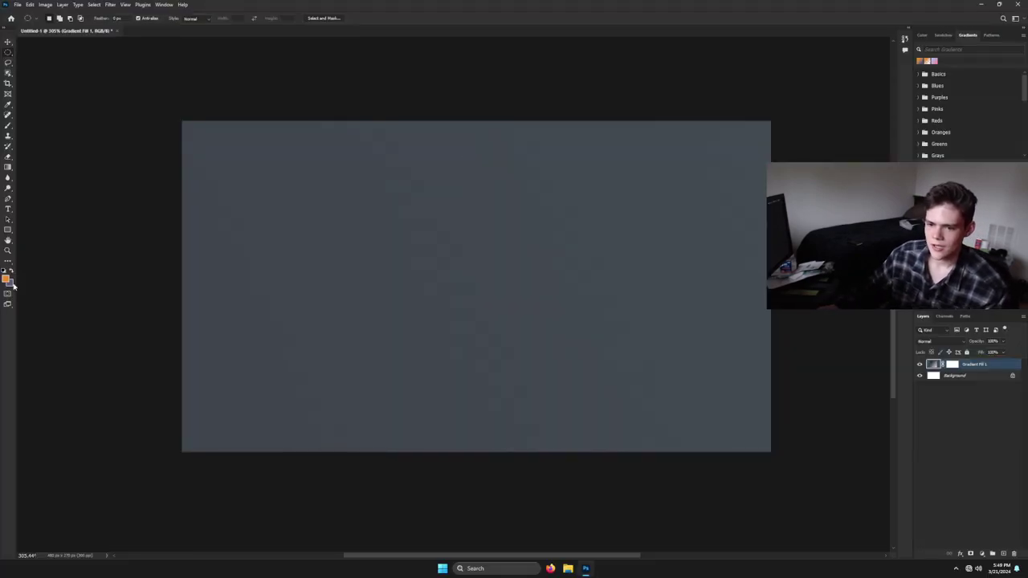
click(10, 286)
key(ctrl+v)
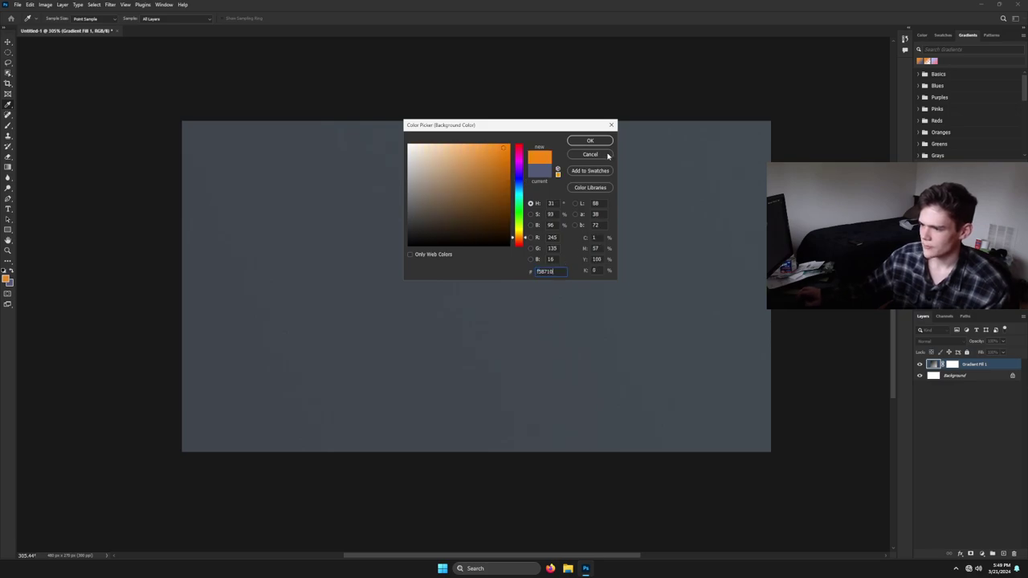
click(590, 140)
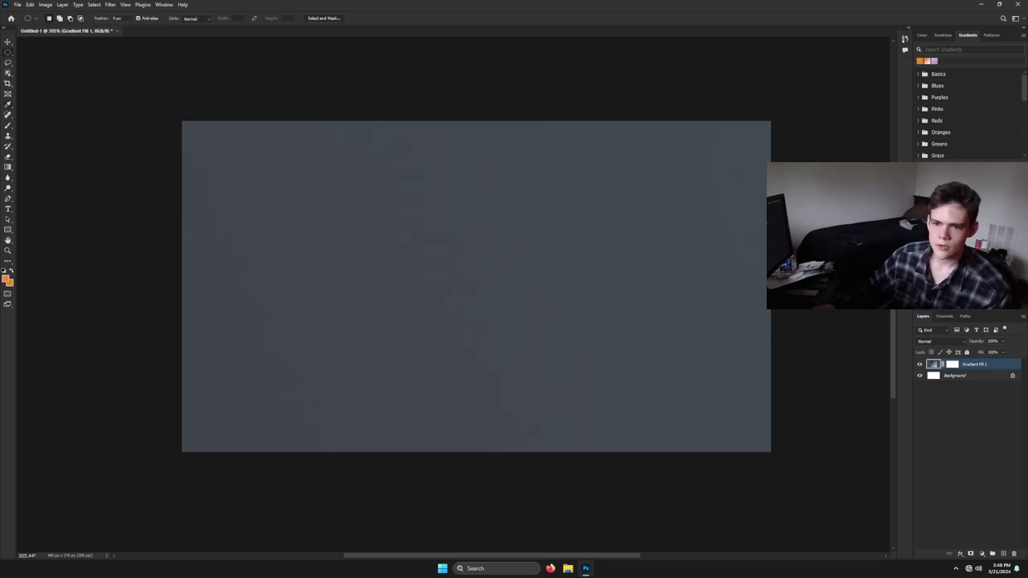
- Draw a circular selection over the canvas's left half, try the orange gradient on the Gradient Fill 1 layer and undo it
drag(240, 151, 522, 416)
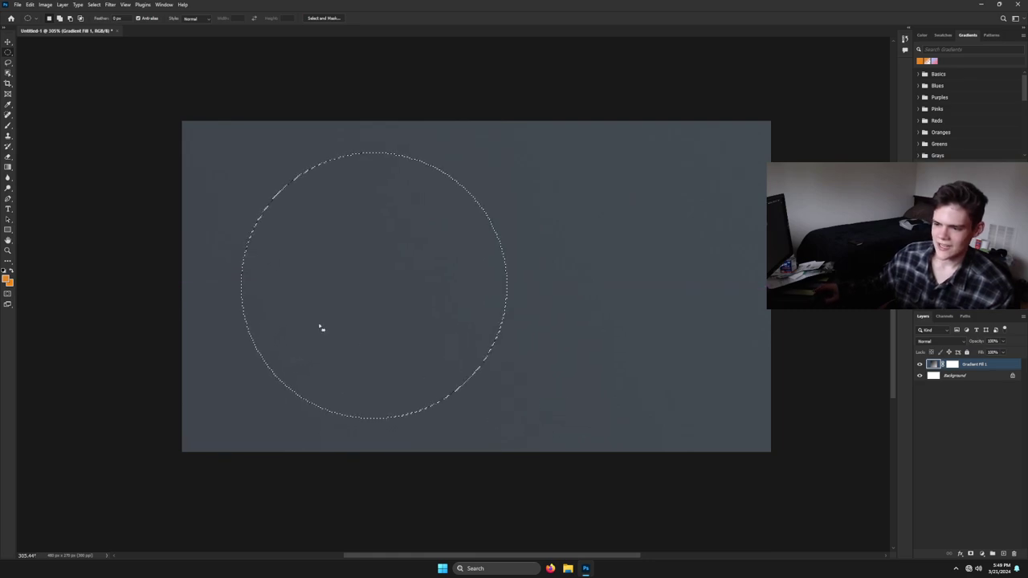
click(9, 167)
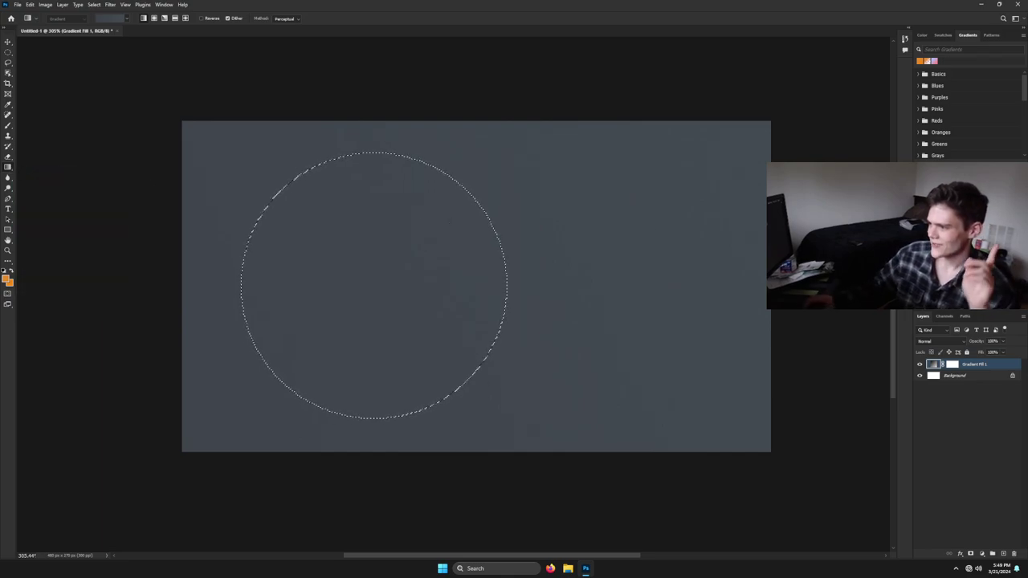
key(ctrl+z)
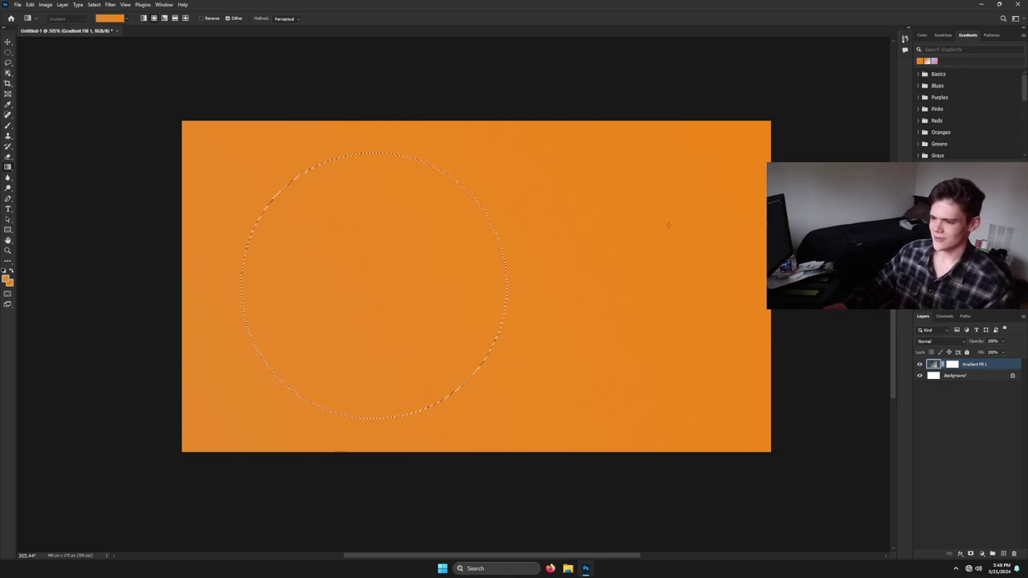
key(ctrl+z)
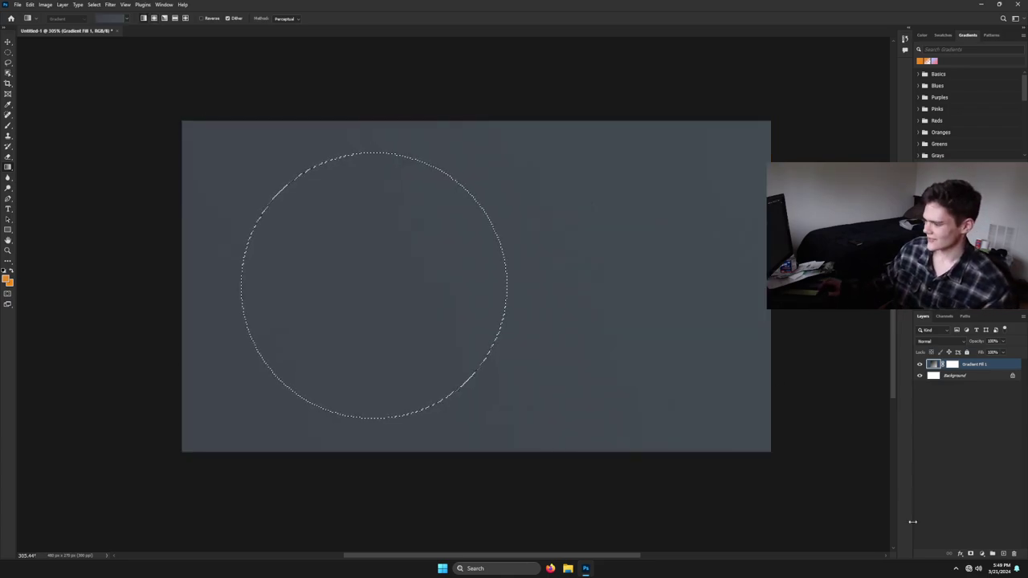
- Add a new layer above Gradient Fill 1 and fill the circular selection with the first orange gradient preset
click(1003, 554)
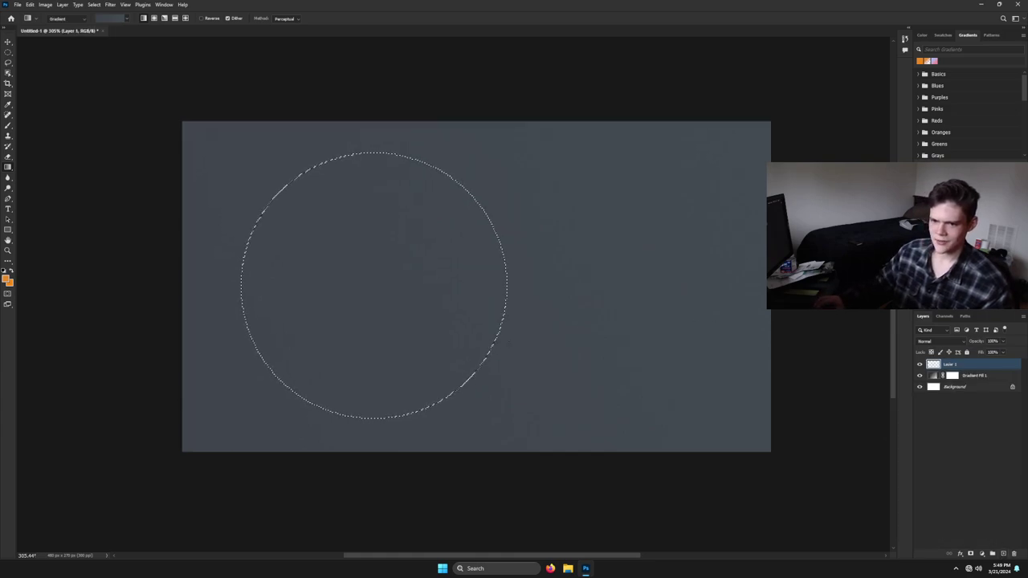
drag(265, 177, 482, 393)
key(ctrl+z)
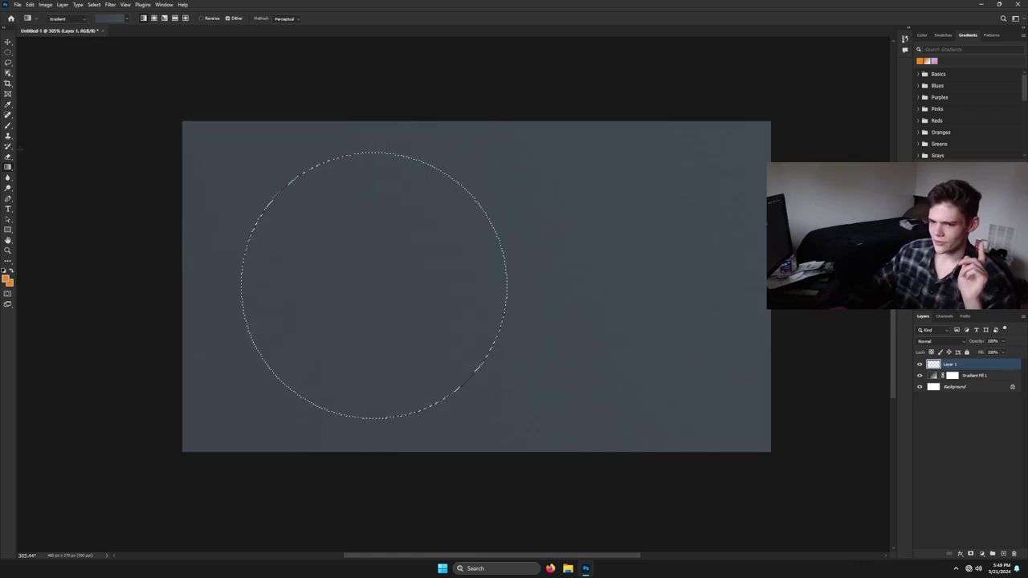
scroll(455, 295, up, 1)
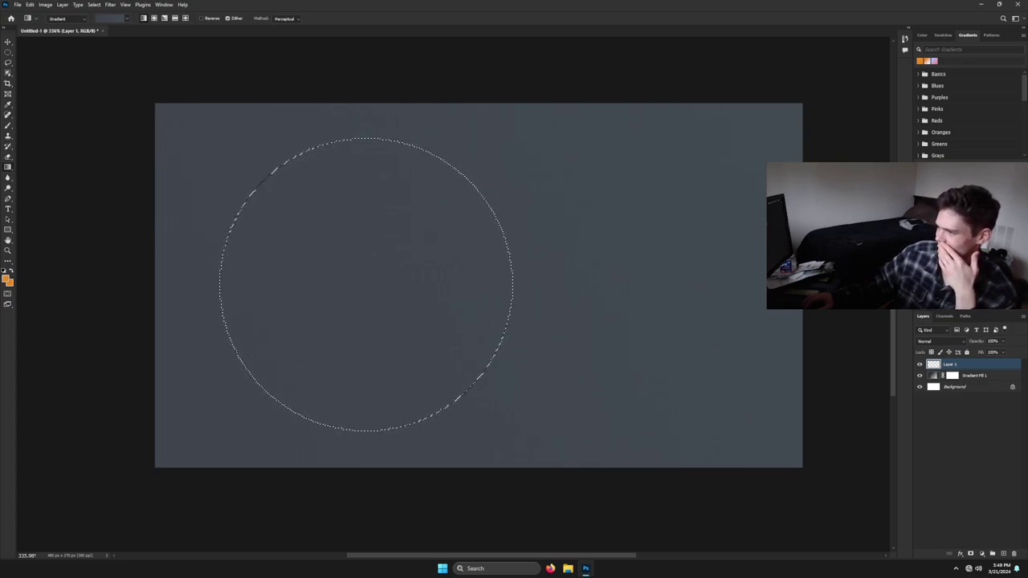
click(919, 62)
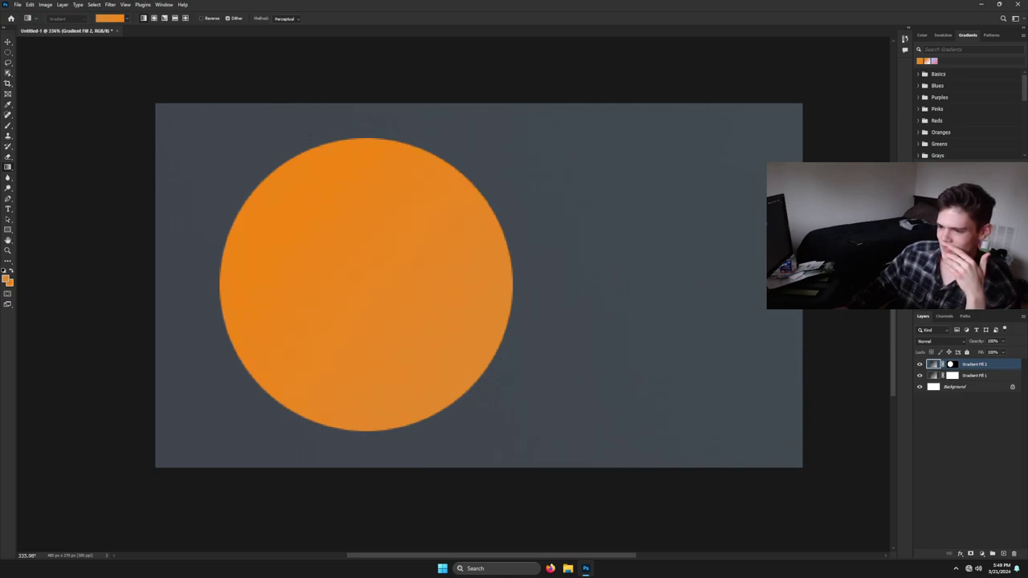
- Compare the orange circle's edge pixels up close in Photoshop and GIMP, and return to Photoshop with the whole canvas in view
scroll(385, 225, down, 5)
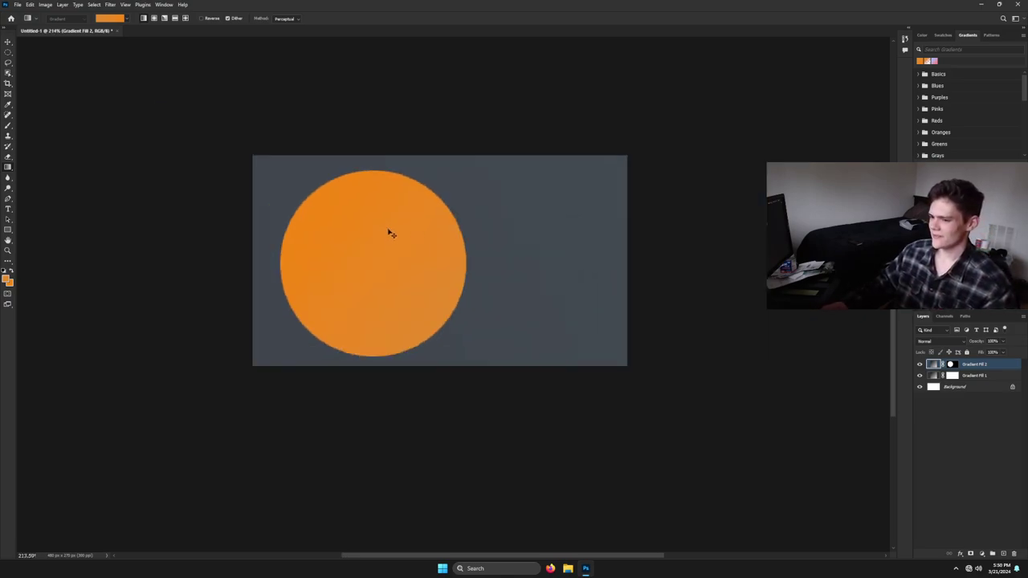
scroll(422, 266, up, 3)
scroll(432, 203, up, 10)
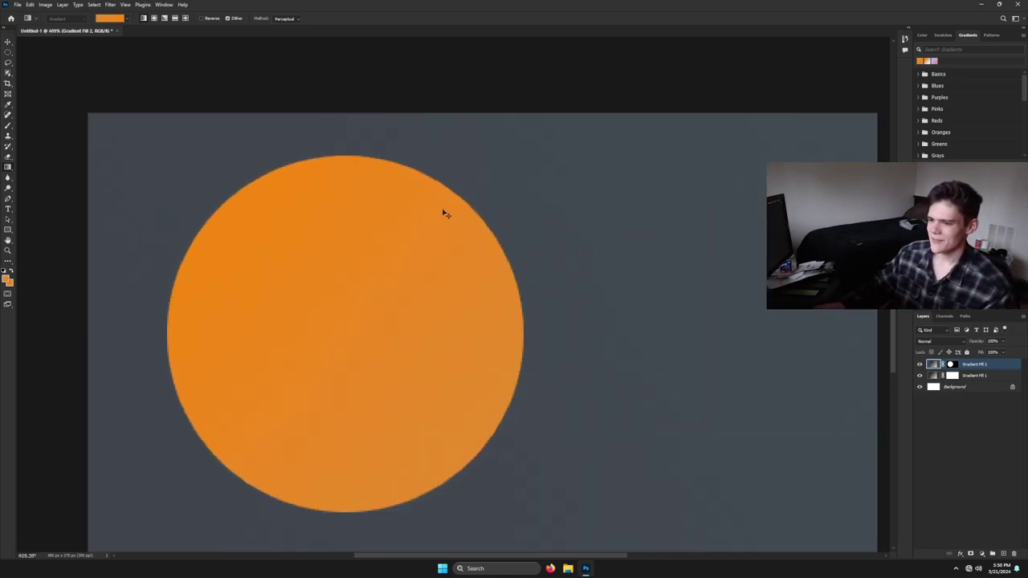
scroll(410, 195, up, 6)
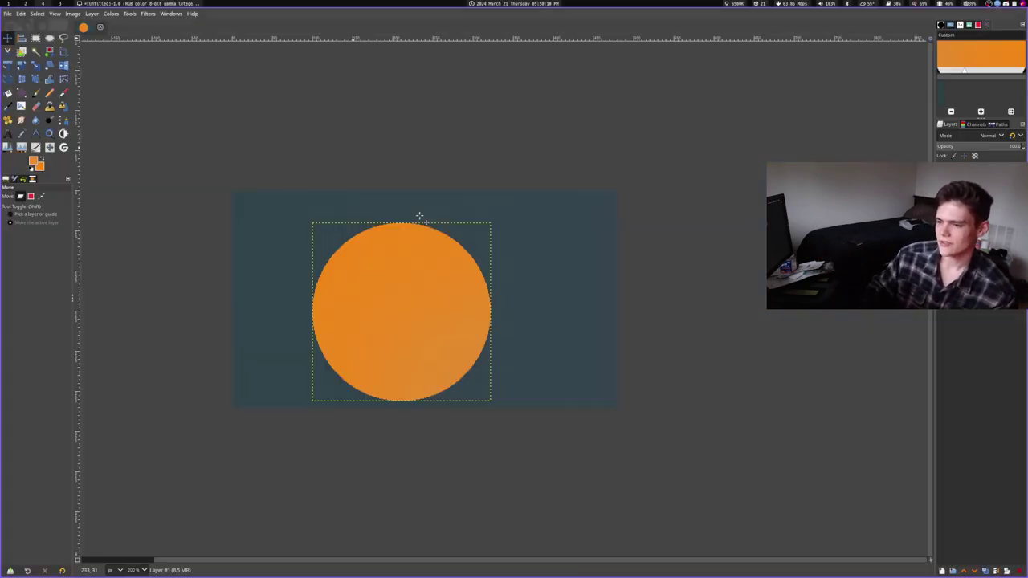
scroll(601, 268, up, 5)
scroll(391, 258, down, 3)
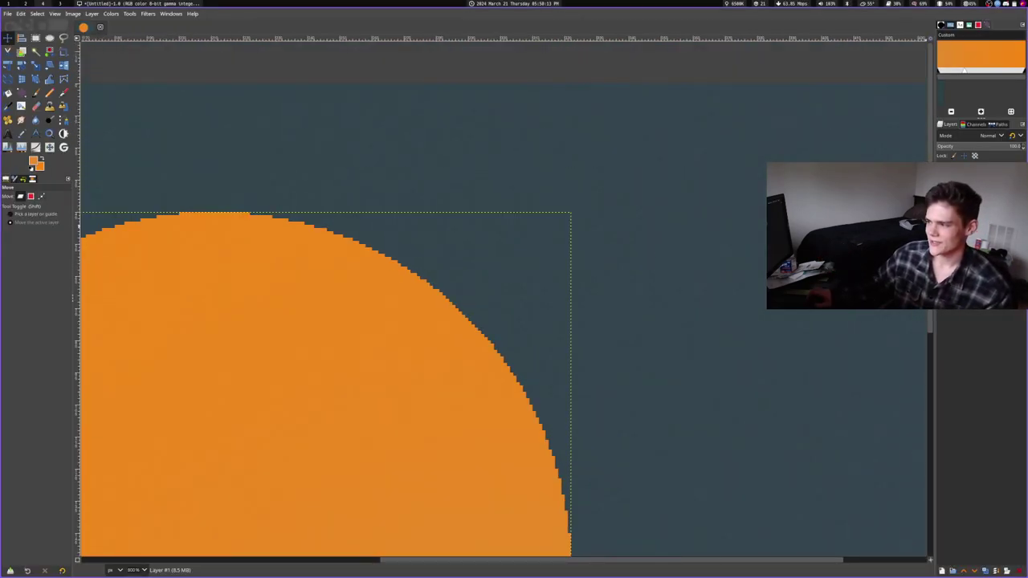
scroll(447, 221, down, 4)
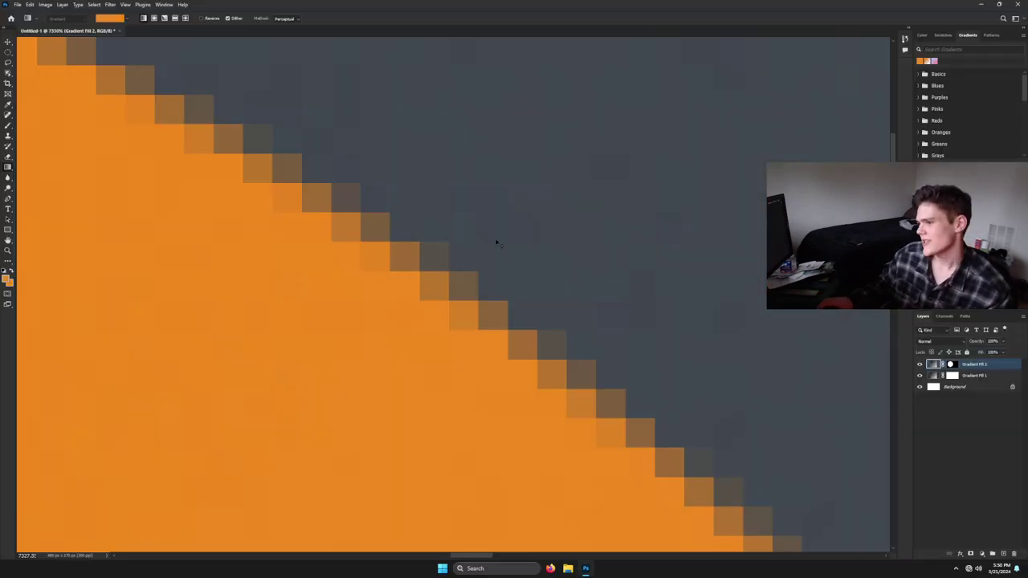
scroll(496, 243, down, 10)
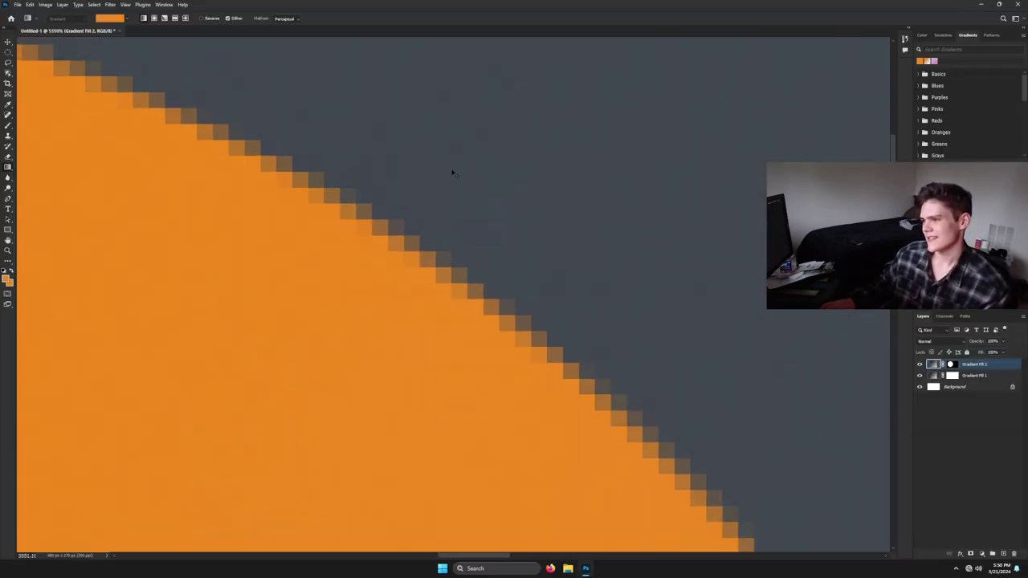
scroll(403, 166, down, 8)
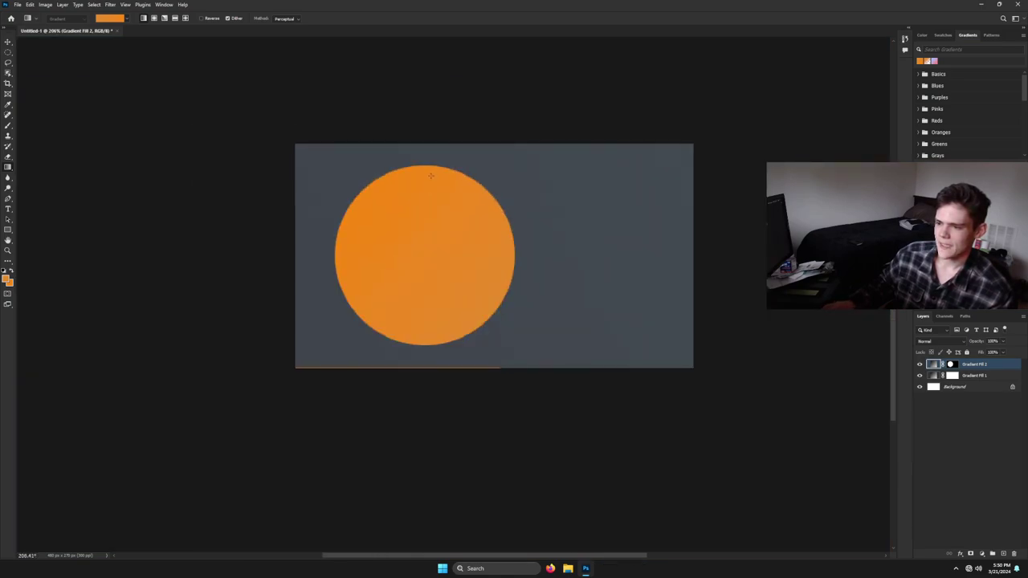
- Move the orange circle from the canvas's left half to near its centre with the Move tool
key(v)
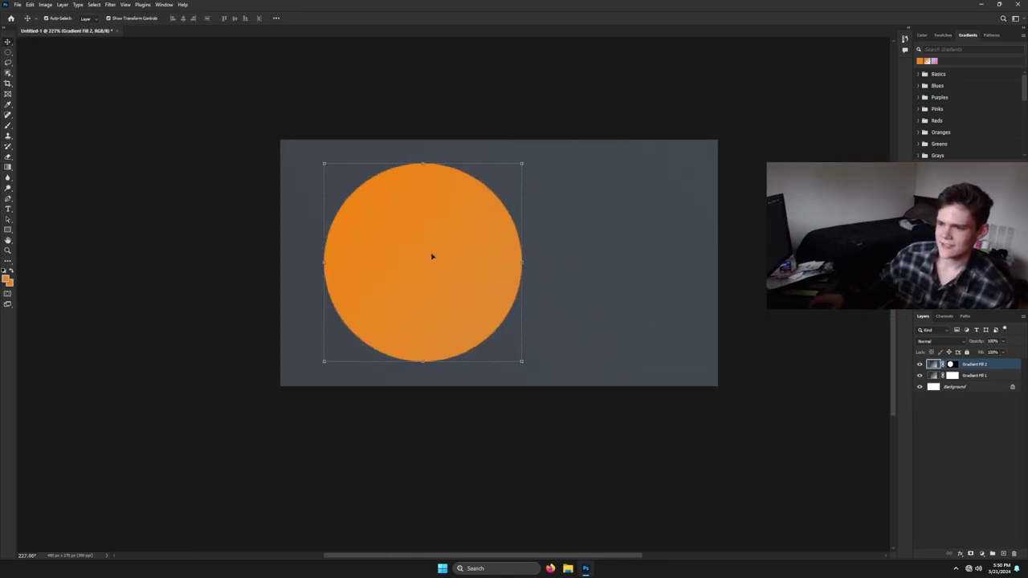
drag(431, 254, 495, 241)
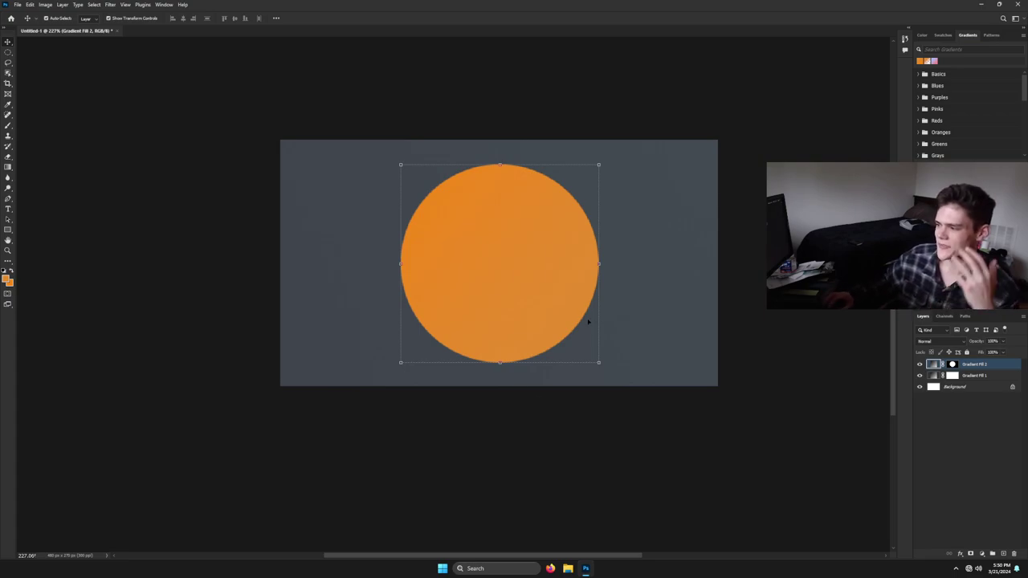
drag(570, 295, 542, 303)
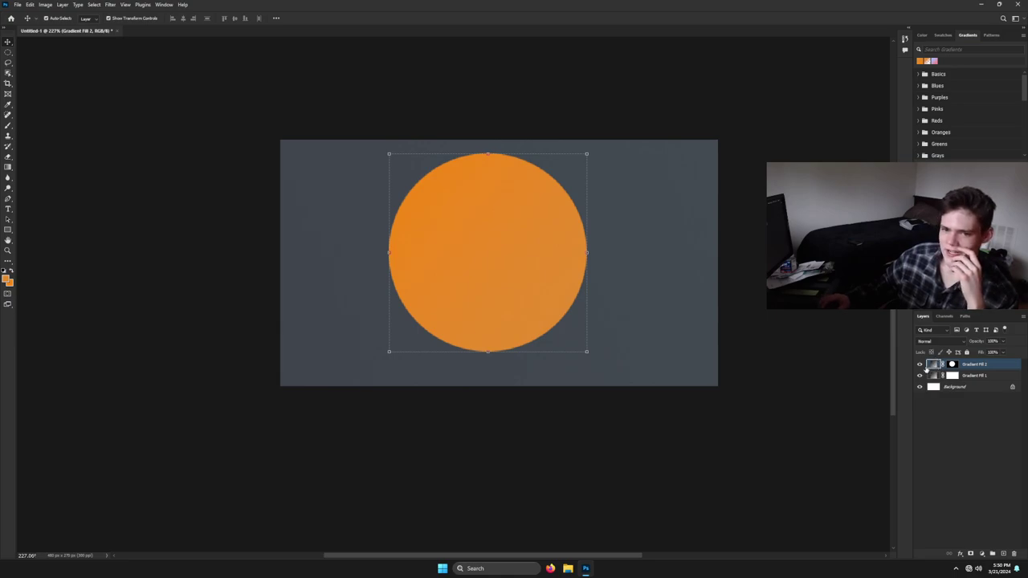
- Toggle the mask links of the gradient fill layers and try the circle at the right, the upper left and near the centre
click(943, 365)
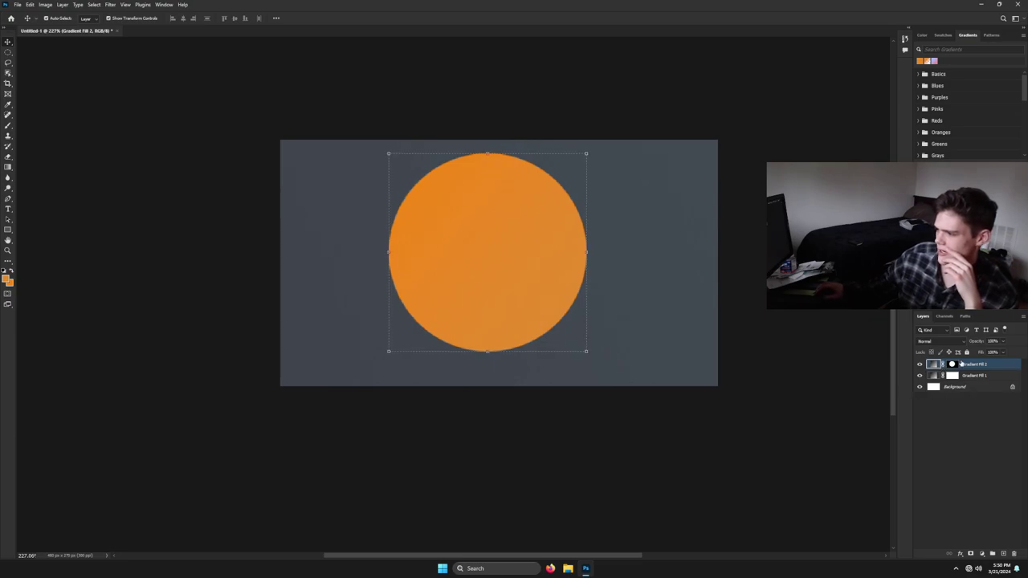
drag(467, 245, 563, 285)
click(943, 375)
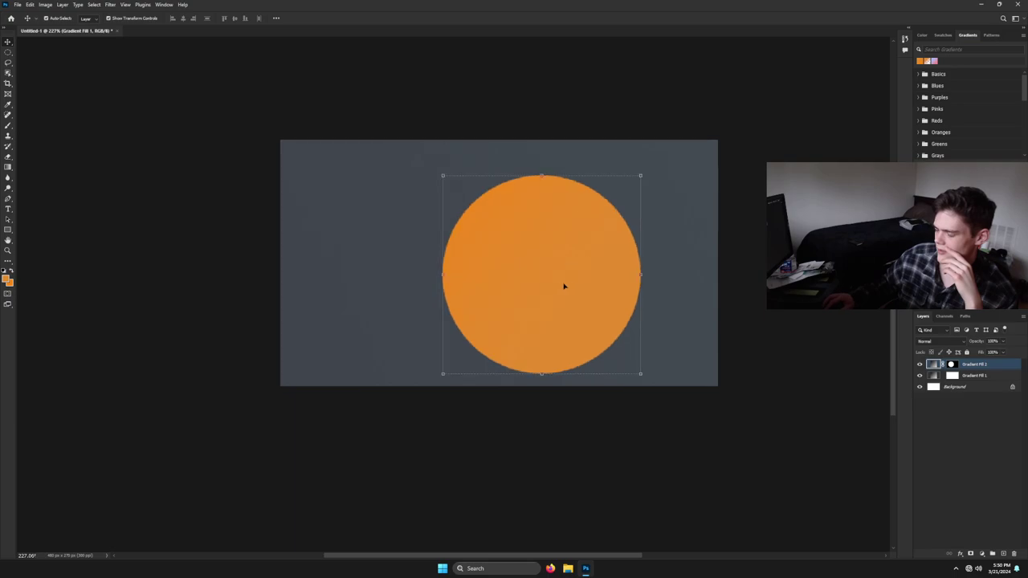
drag(611, 251, 643, 226)
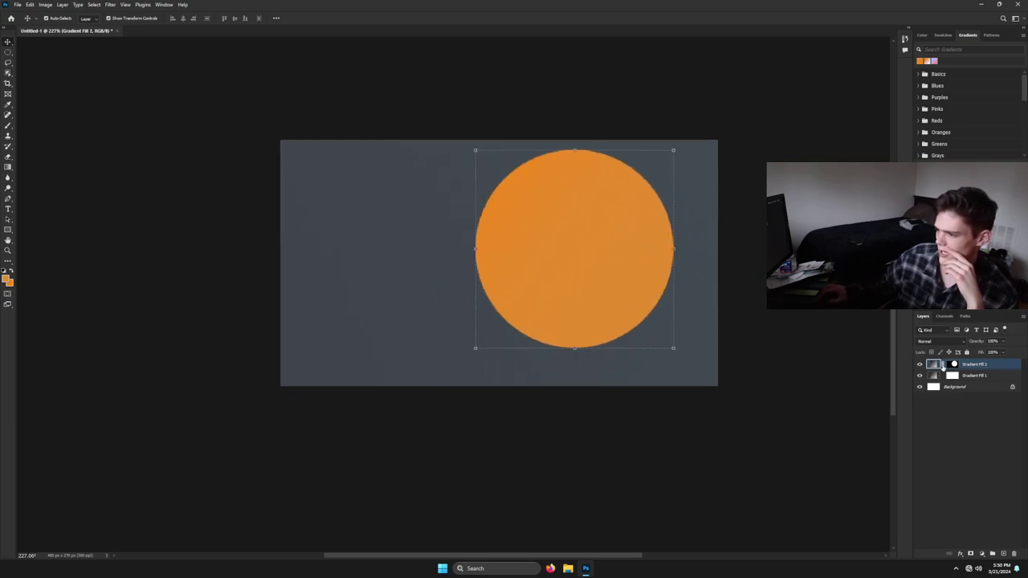
drag(563, 264, 321, 236)
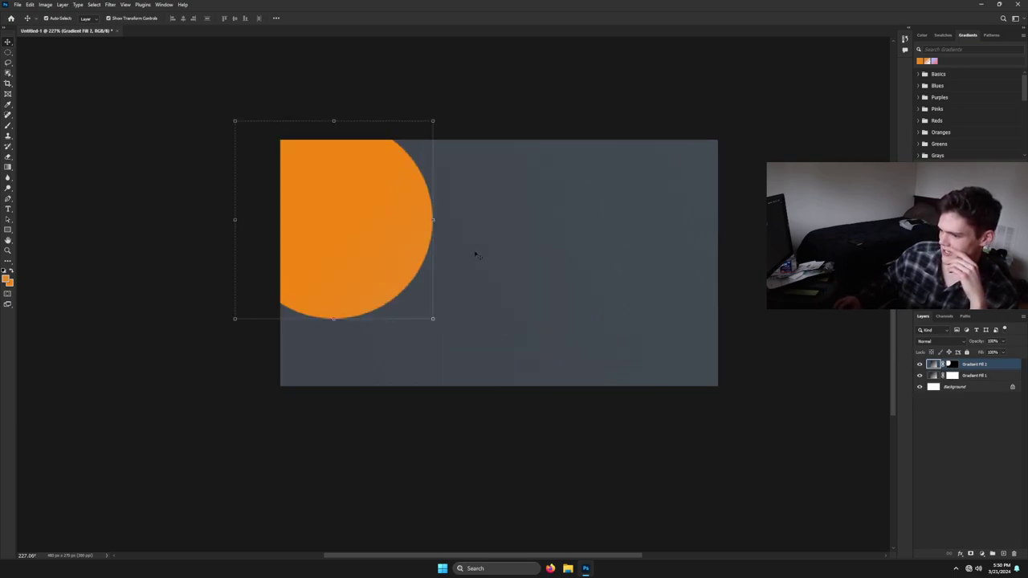
drag(426, 259, 566, 280)
drag(501, 256, 478, 255)
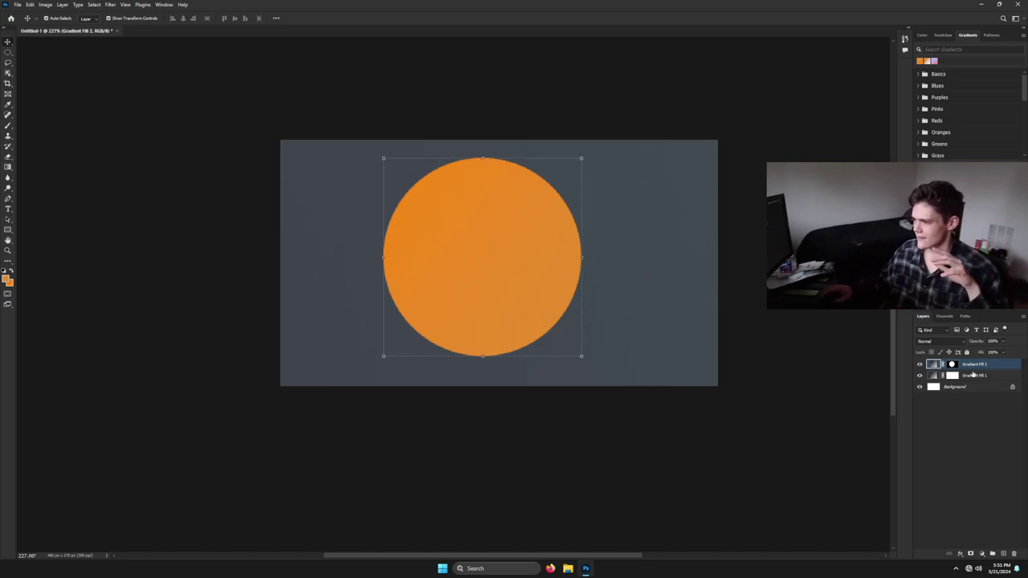
- Hide and show the Gradient Fill 2 and Gradient Fill 1 layers in turn to check what each contains
click(920, 364)
click(920, 364)
click(920, 376)
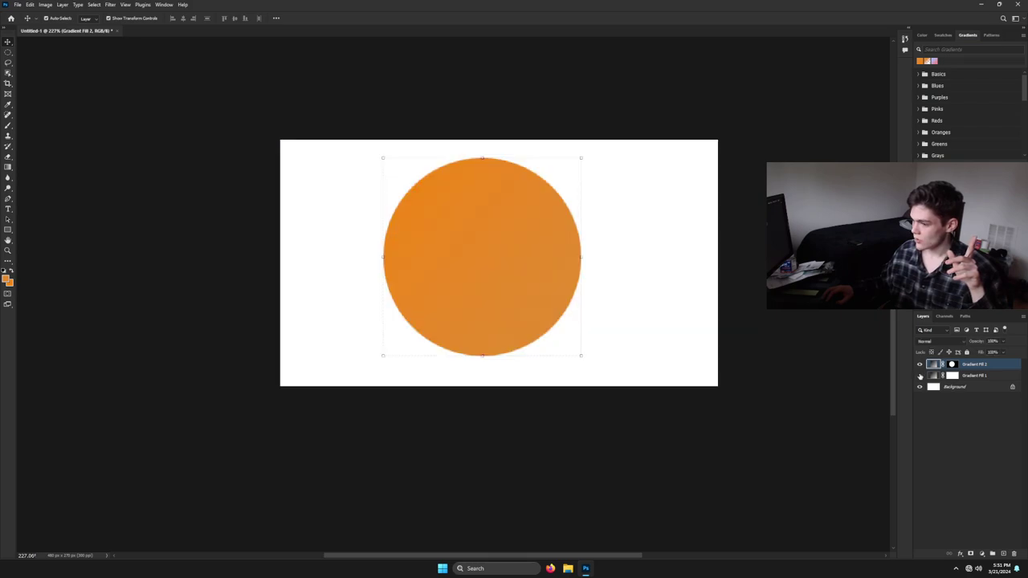
click(920, 376)
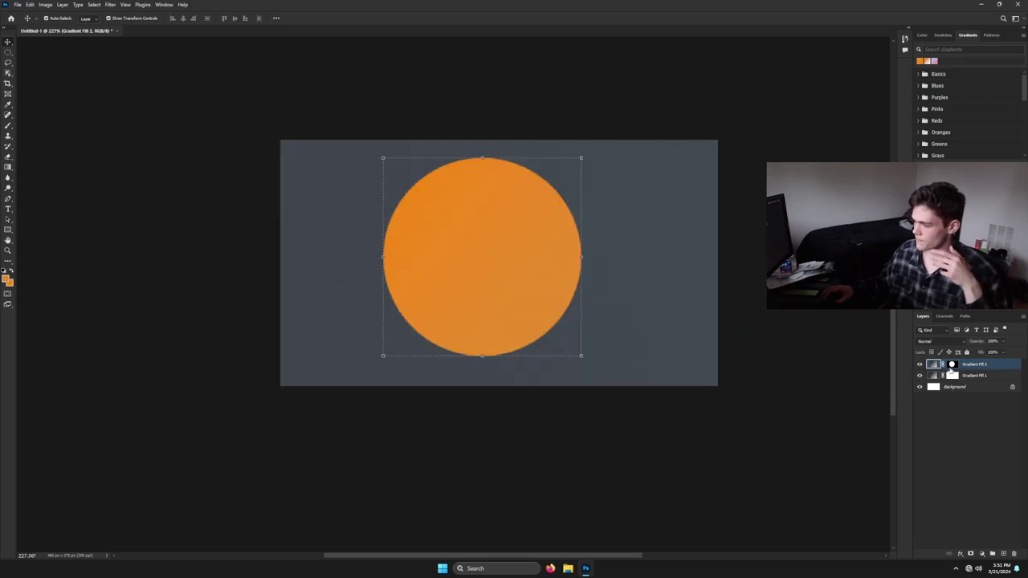
- Toggle the mask links on both gradient fill layers and move the circle left of centre and back to the right half
click(944, 375)
click(944, 363)
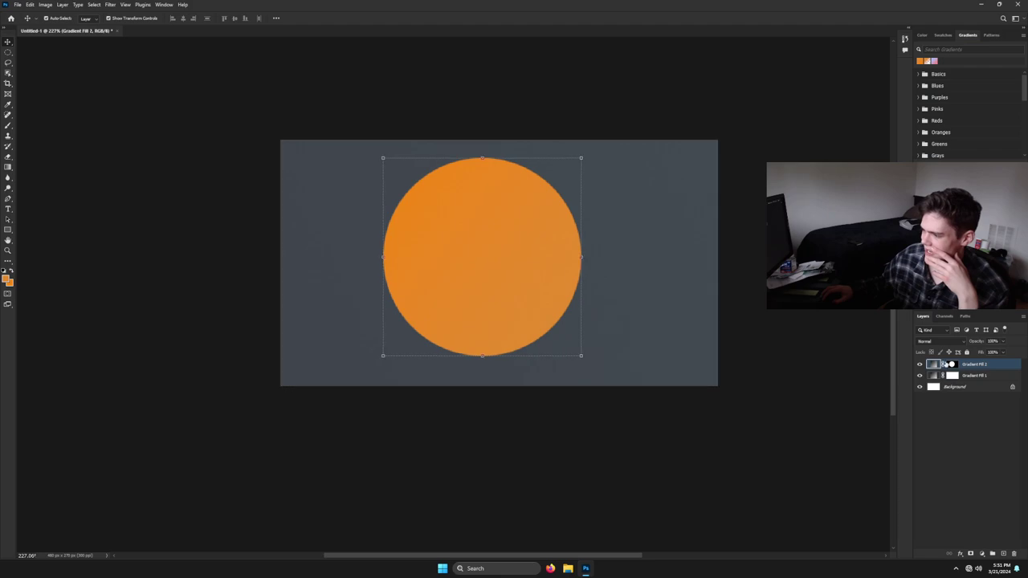
drag(524, 263, 476, 271)
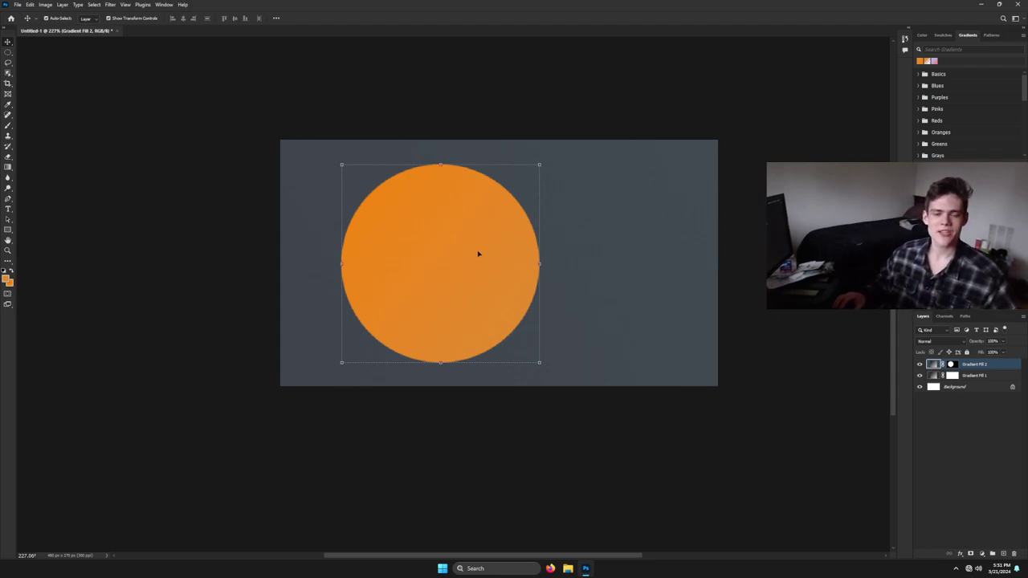
drag(477, 254, 585, 253)
- Compare the composition with the grey Gradient Fill 1 background hidden and shown twice, and the orange Gradient Fill 2 circle once
click(920, 376)
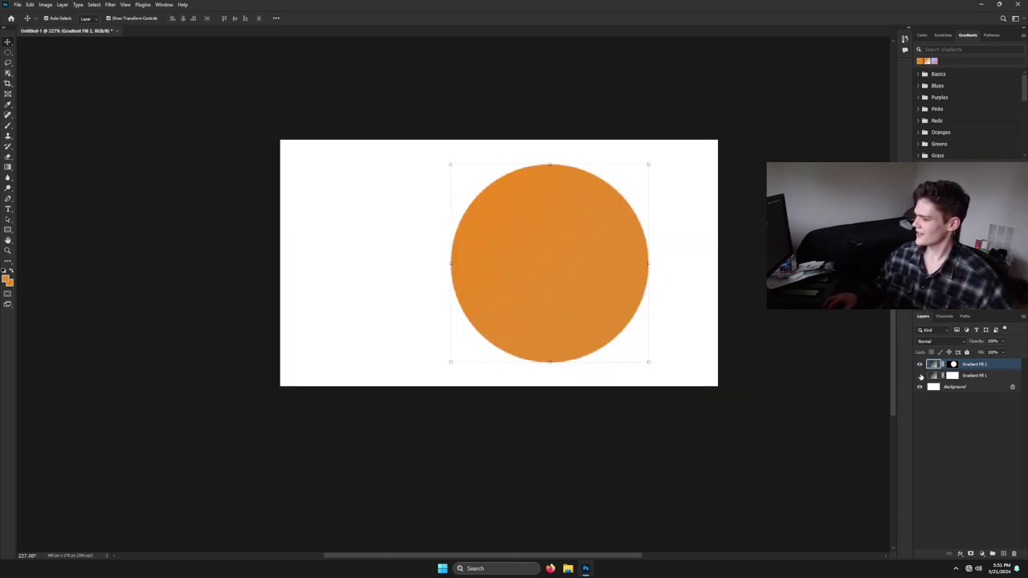
click(920, 376)
click(920, 376)
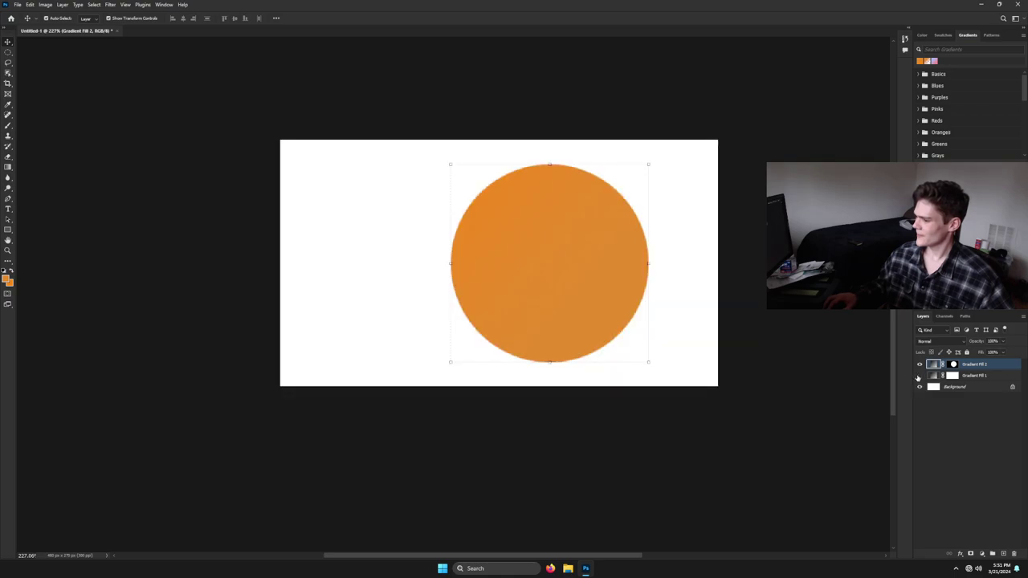
click(920, 376)
click(920, 364)
click(920, 365)
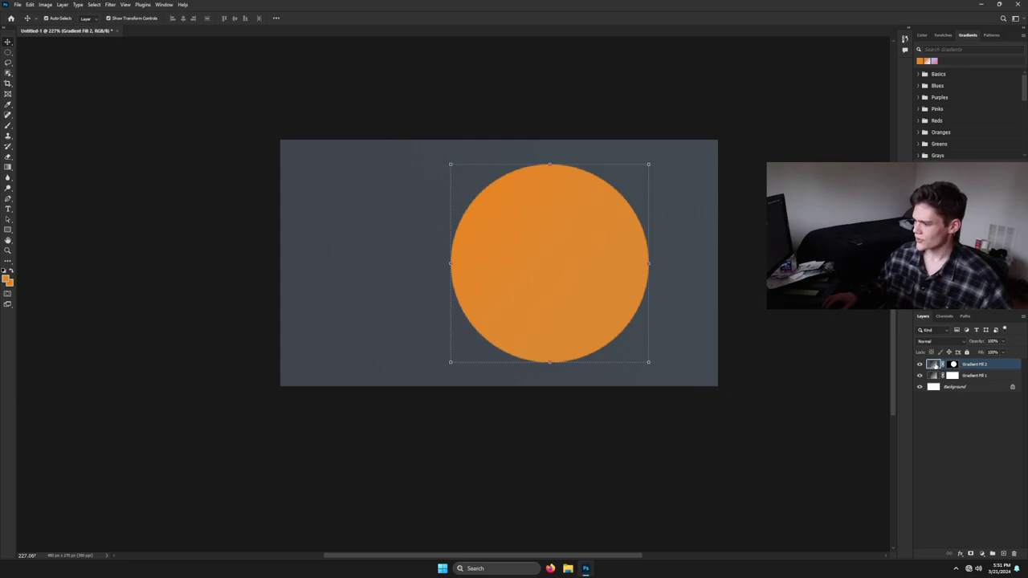
- Move the circle slightly left of centre and enlarge it to about 284%, shifting it partly off the canvas's lower right
drag(611, 255, 450, 240)
drag(578, 243, 508, 243)
drag(571, 366, 741, 535)
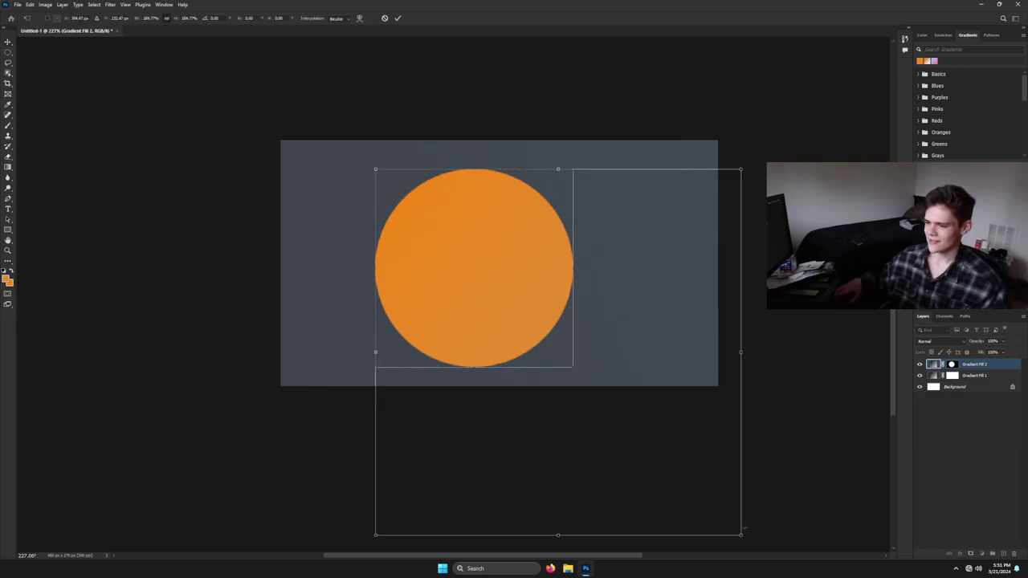
drag(493, 299, 512, 294)
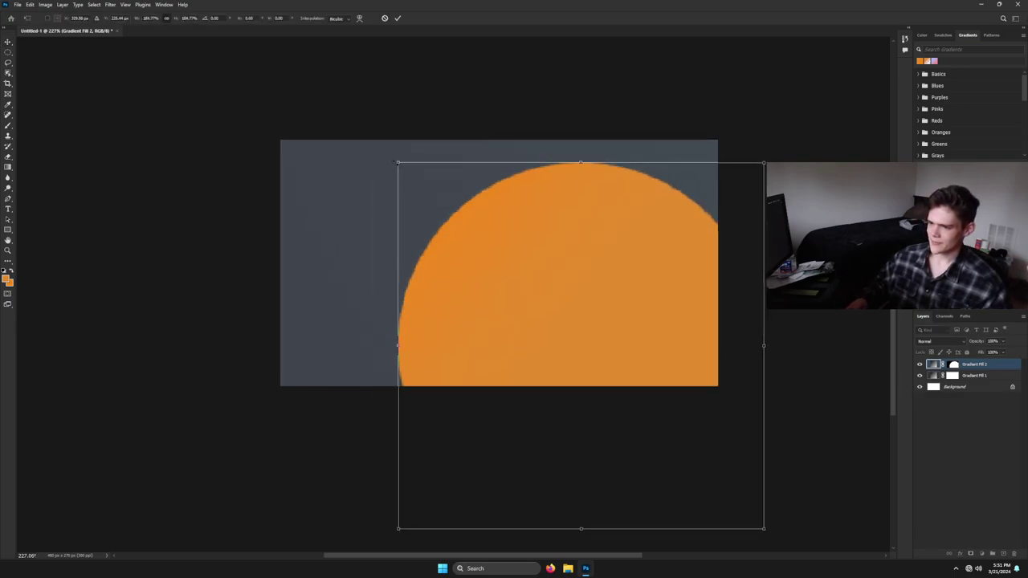
drag(397, 162, 121, 49)
drag(319, 238, 542, 434)
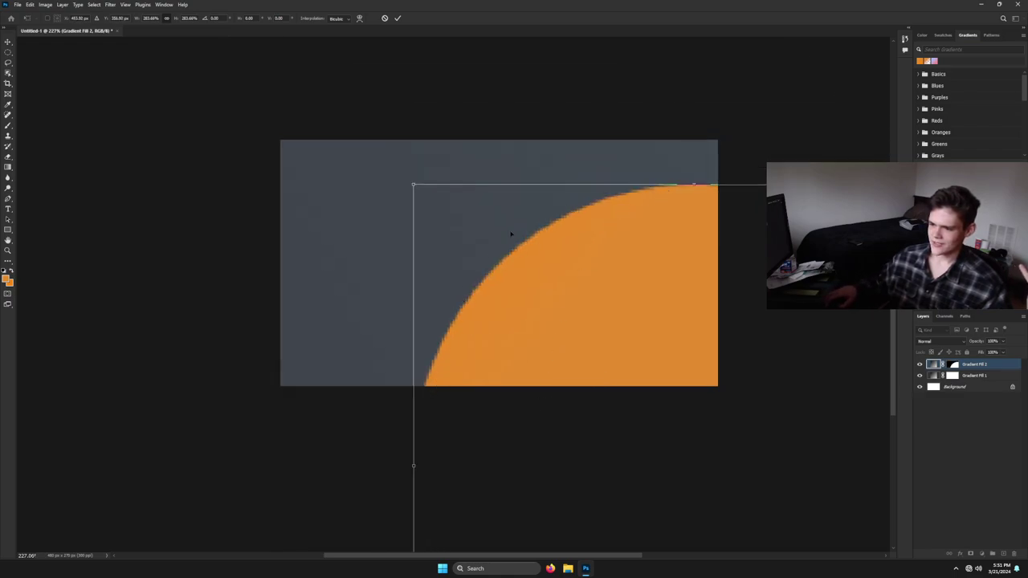
- Bring the oversized circle back near the canvas centre and resize it to about 123%
drag(676, 273, 473, 218)
drag(210, 129, 660, 434)
drag(623, 533, 458, 182)
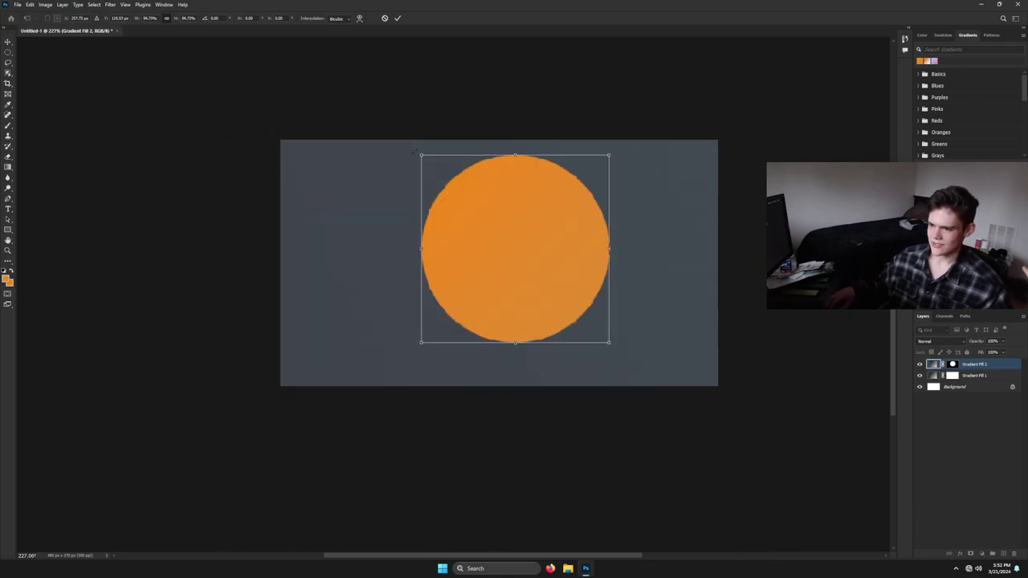
drag(419, 152, 366, 99)
drag(487, 222, 529, 269)
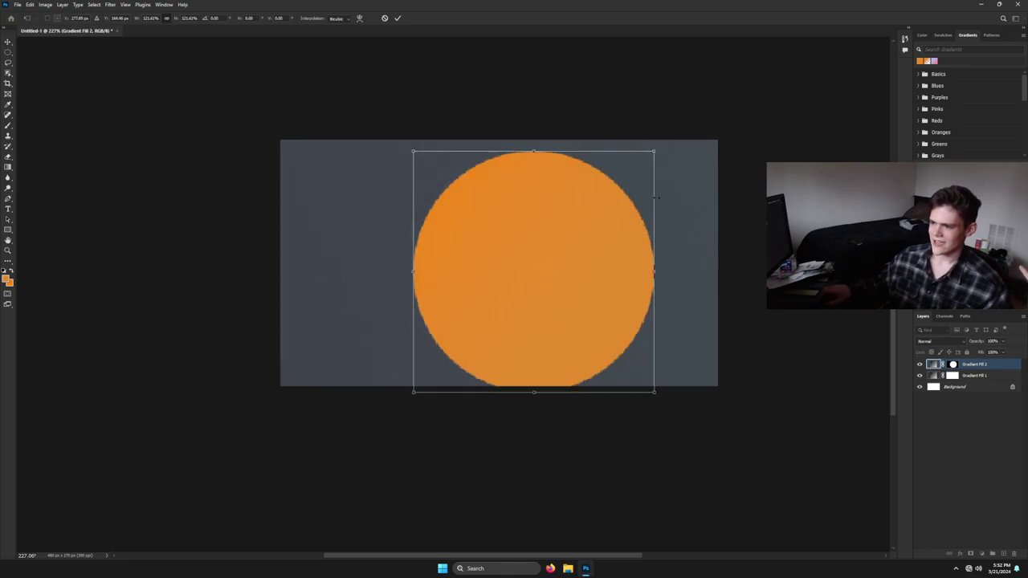
drag(653, 151, 713, 168)
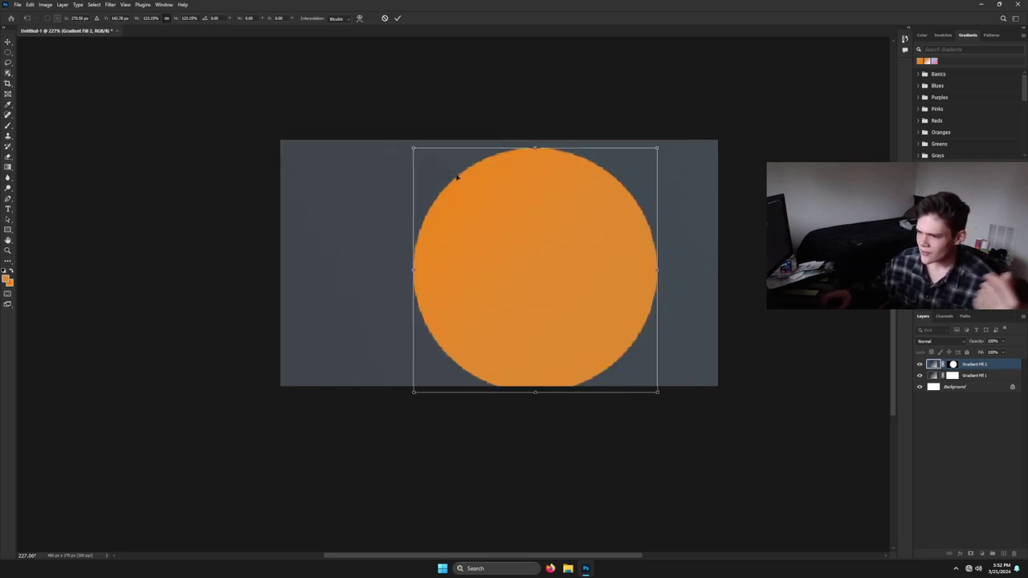
- Inspect the circle's edge close up, shrink the circle to about 109%, and place it in the canvas's left half
scroll(456, 176, up, 10)
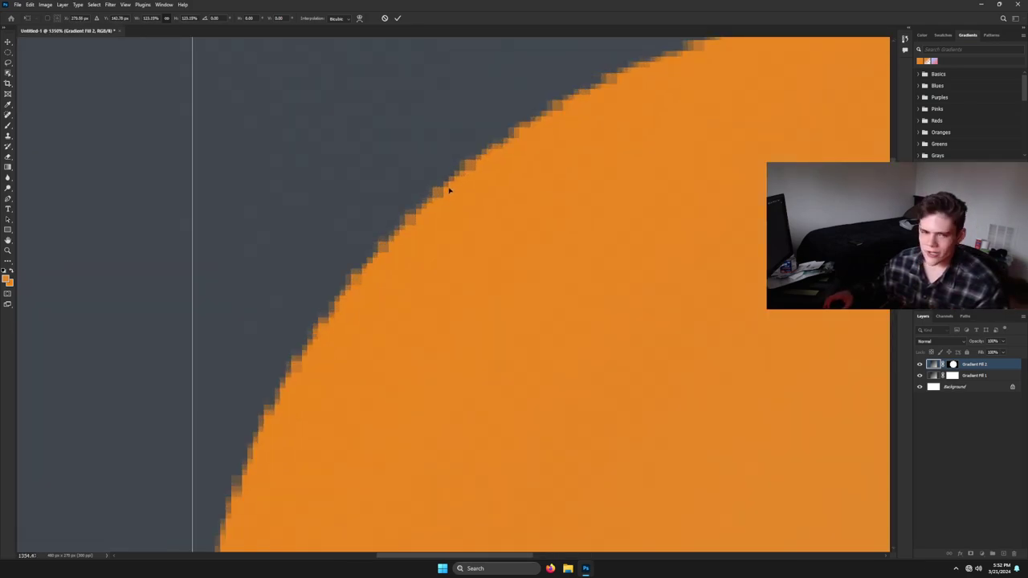
scroll(449, 190, down, 10)
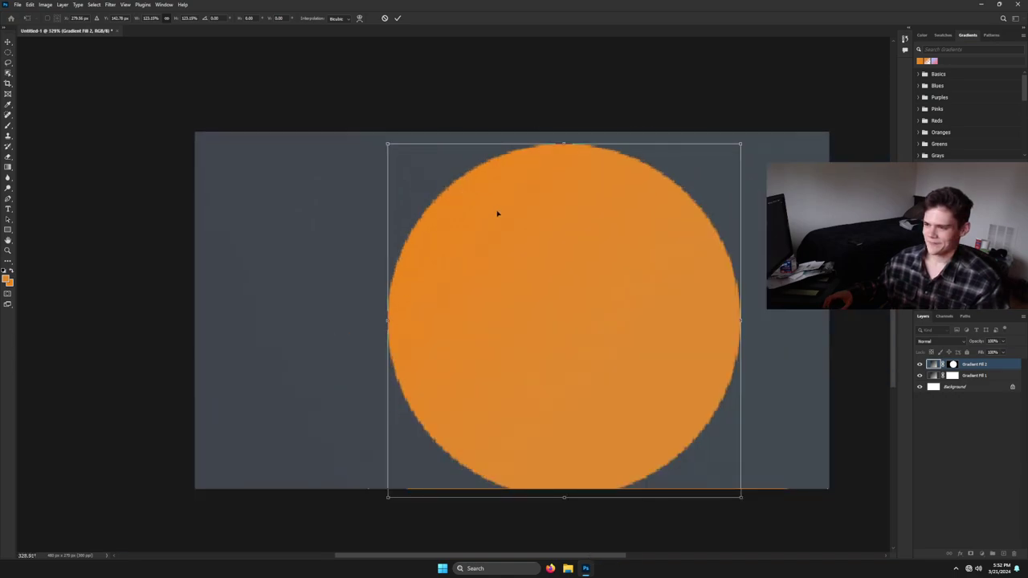
drag(498, 214, 526, 226)
drag(373, 130, 440, 195)
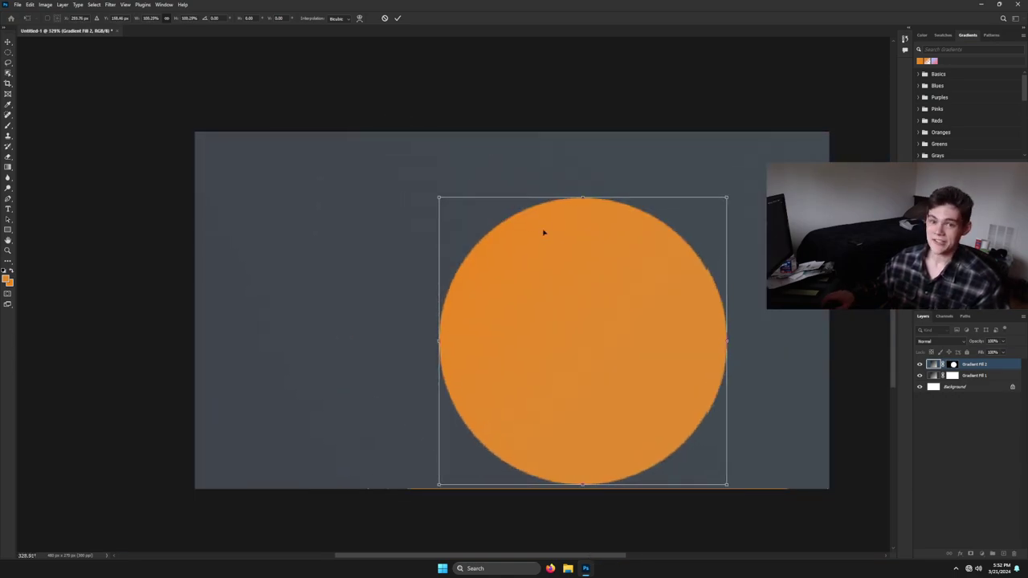
drag(594, 265, 307, 221)
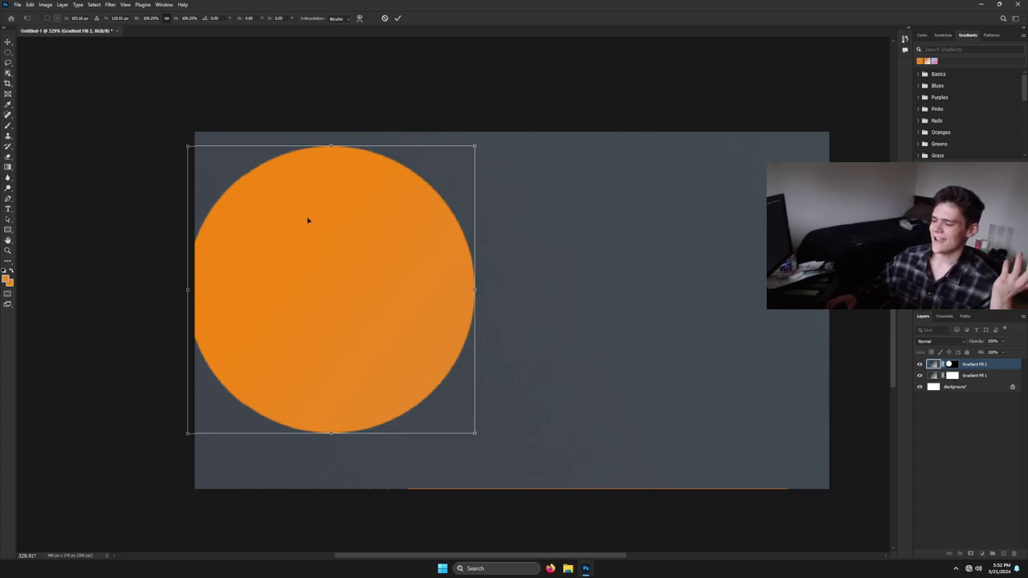
drag(309, 219, 383, 239)
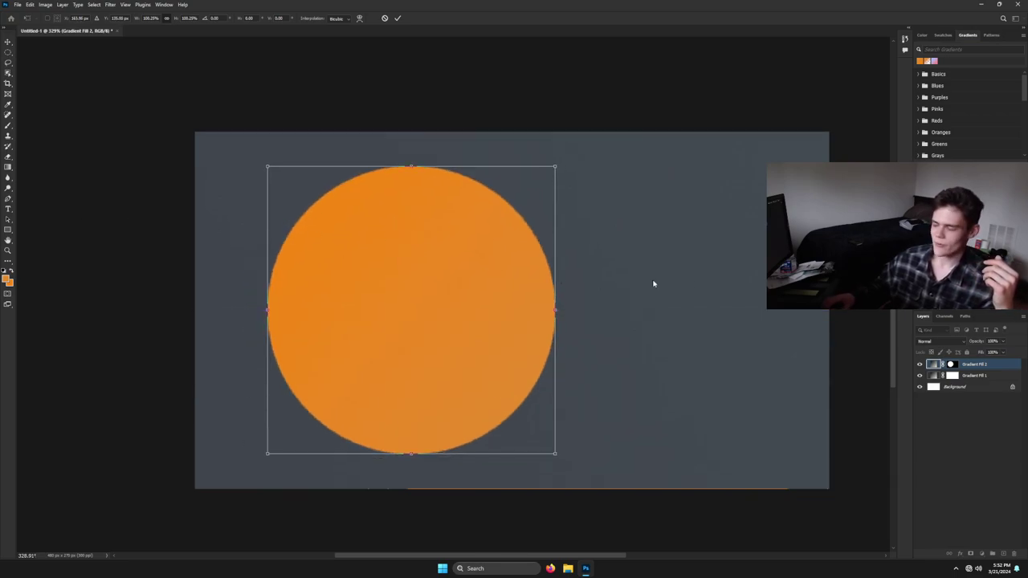
click(989, 522)
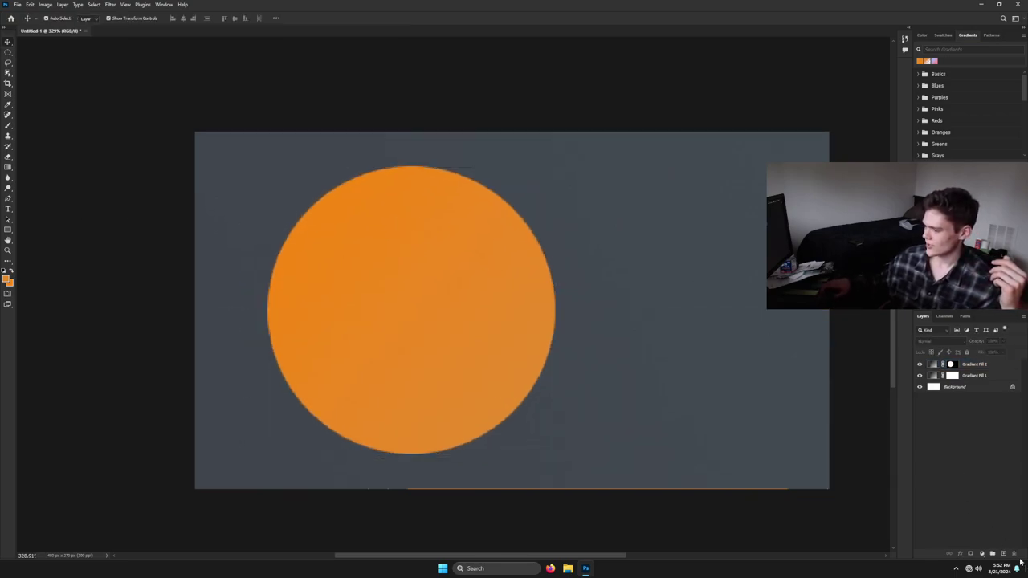
- Add a new empty layer above the gradient fills and set the foreground colour to pale yellow d8d6b0
click(1004, 554)
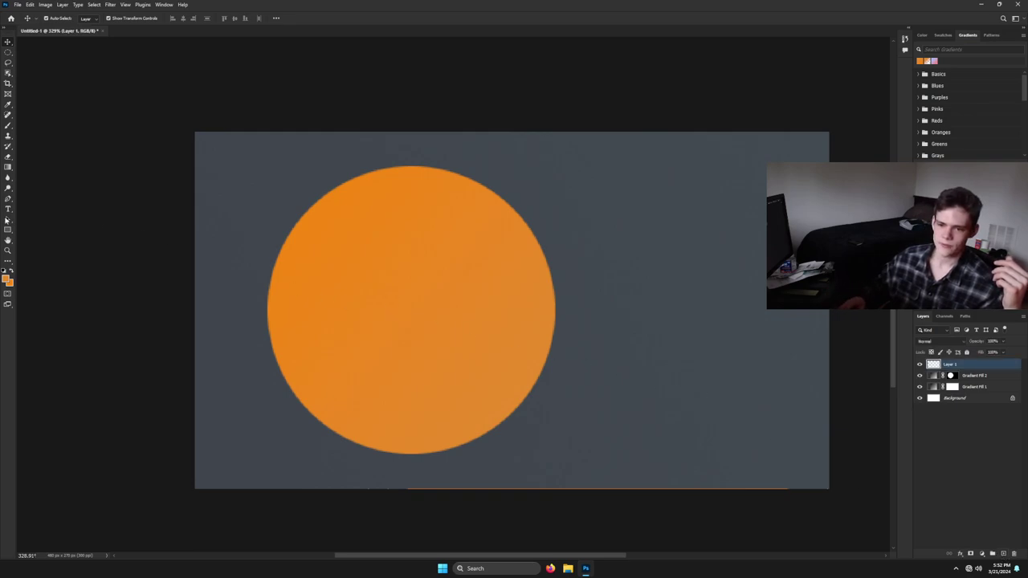
key(i)
click(6, 277)
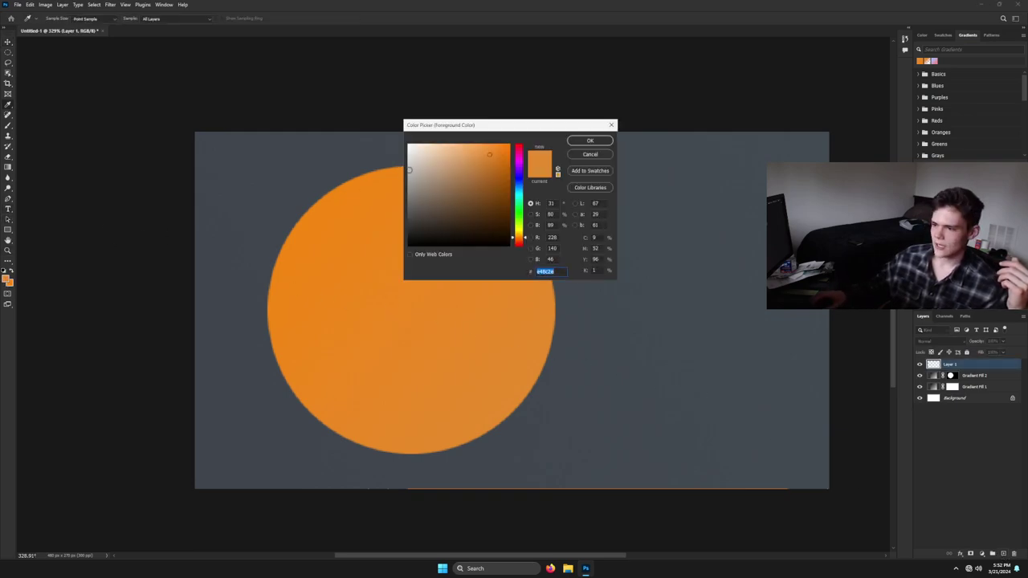
text(f6f2ee)
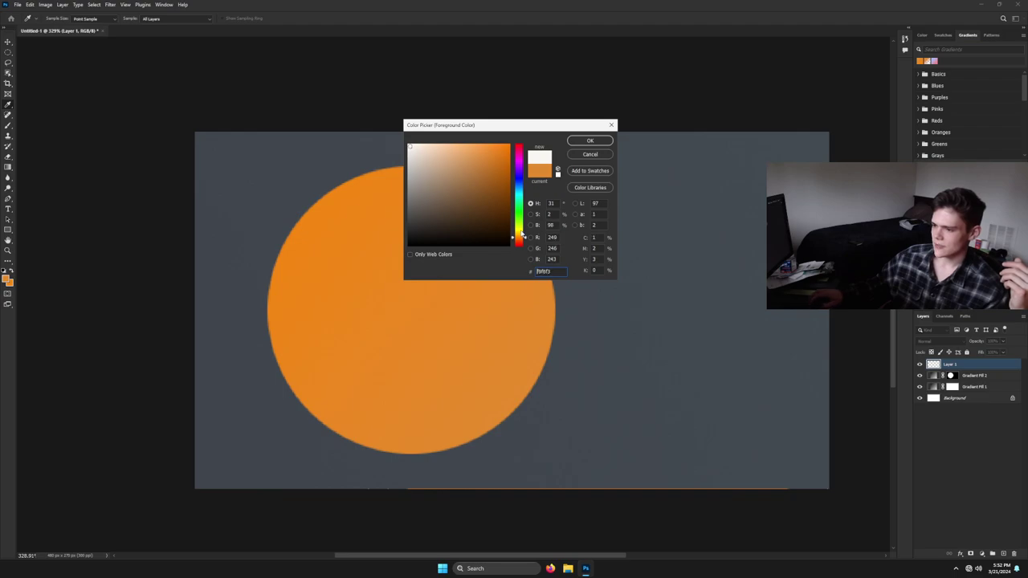
text(eceac9)
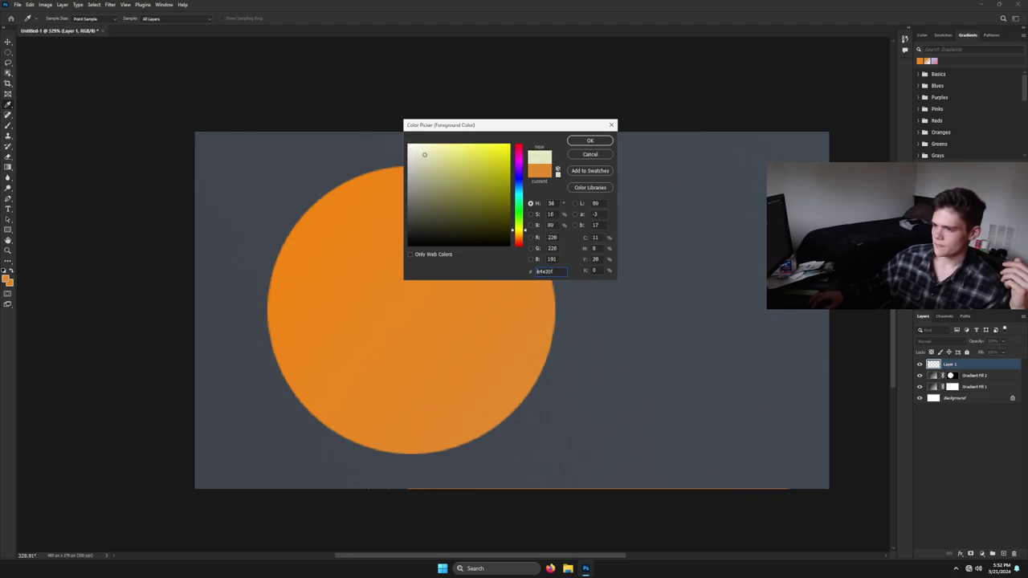
text(d8d6b3)
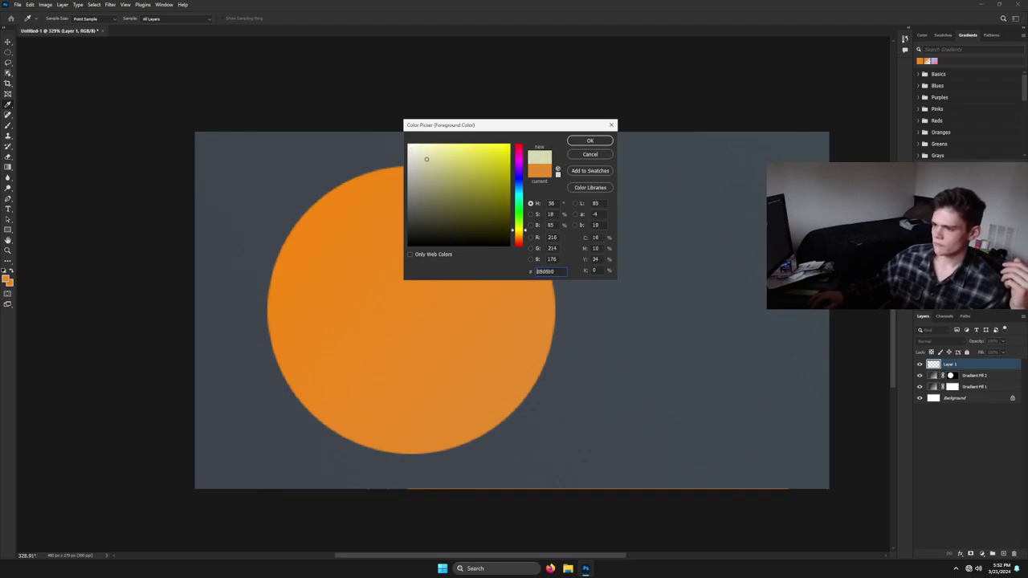
key(Return)
- Create a paragraph text box across the upper middle of the canvas, overlapping the circle, with its placeholder text selected
key(t)
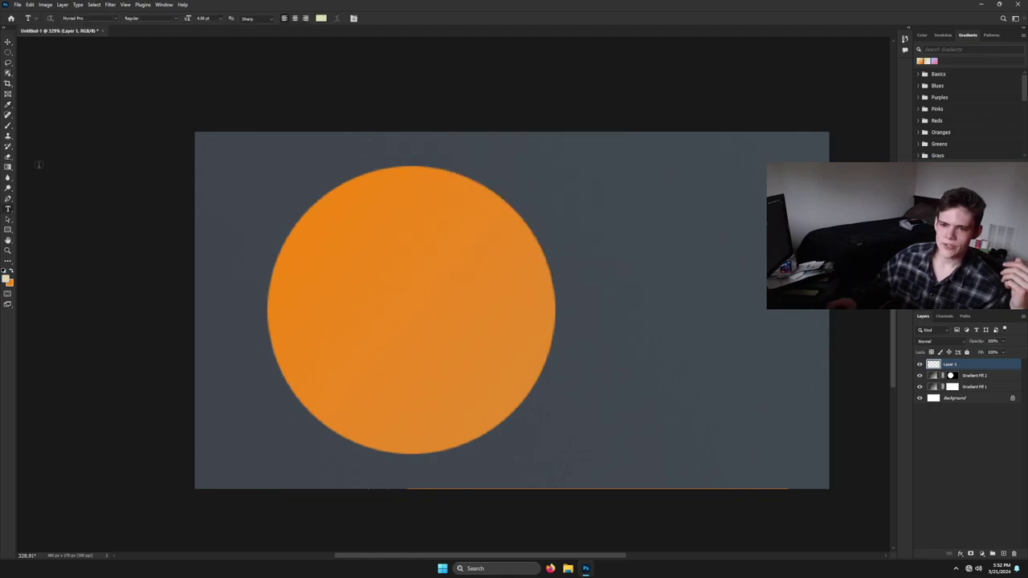
drag(303, 151, 701, 365)
drag(625, 300, 256, 181)
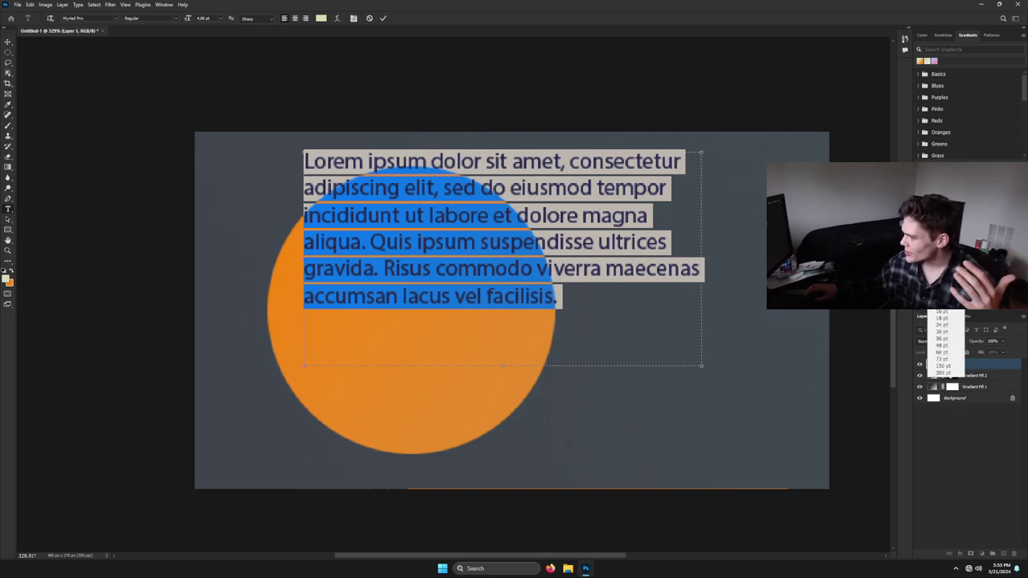
key(Escape)
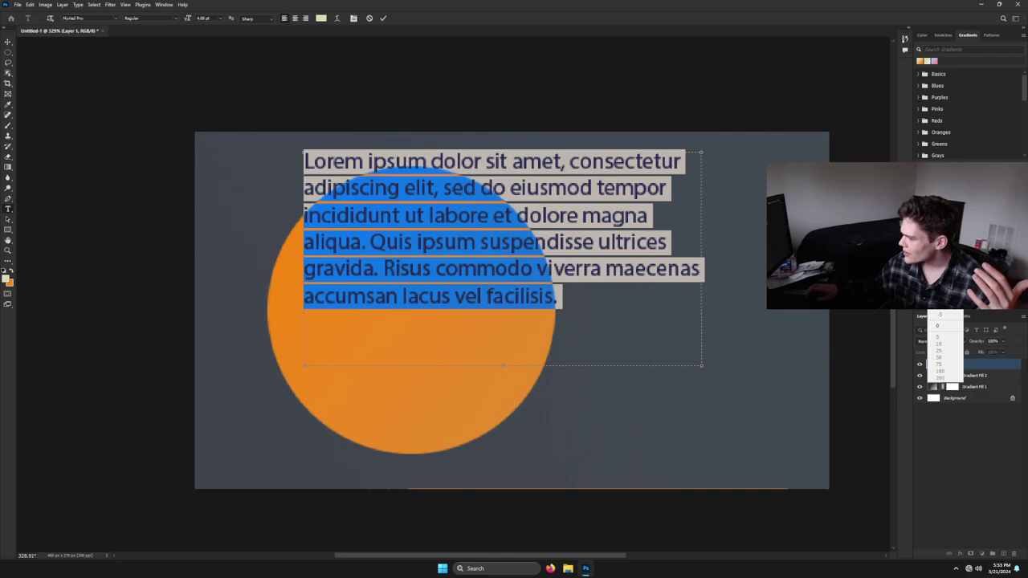
key(Escape)
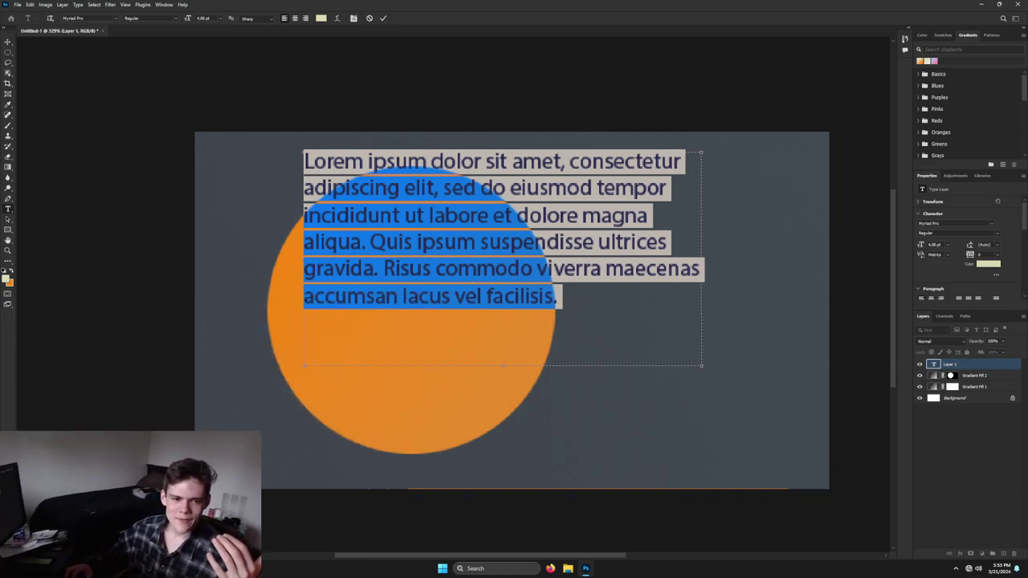
- Try the placeholder text at 48 pt and settle on a font size of 14 pt
click(949, 245)
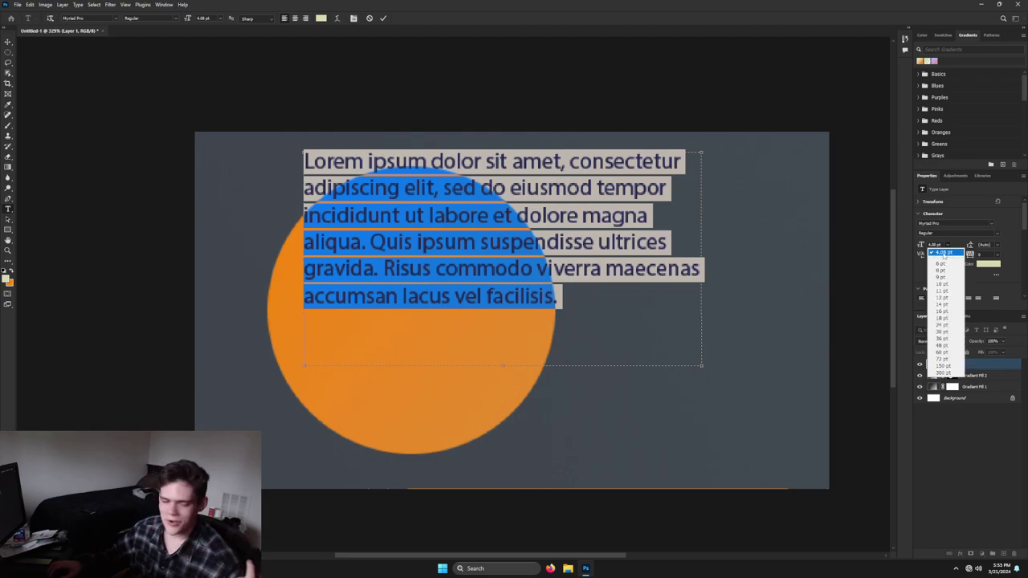
click(943, 255)
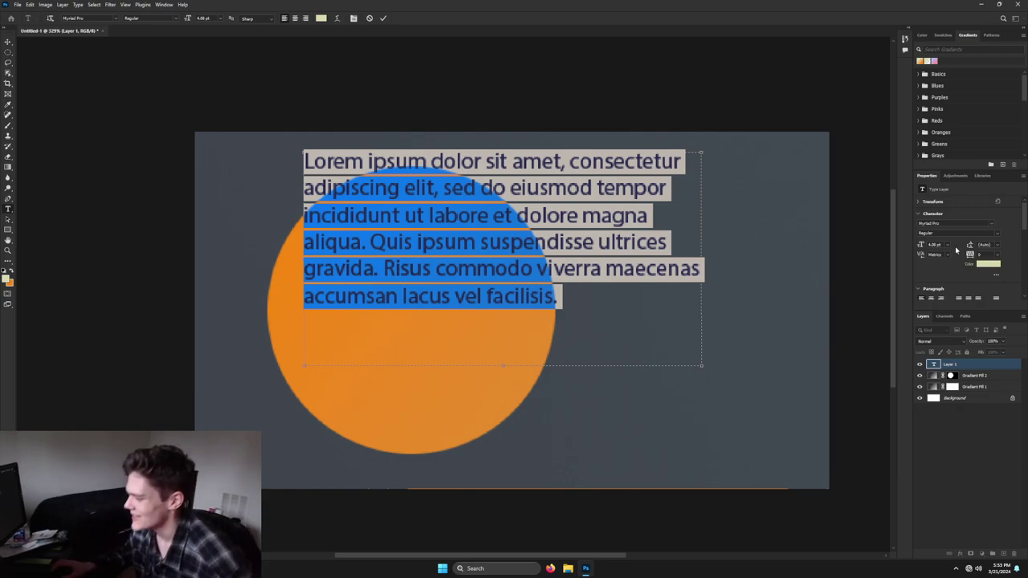
click(948, 246)
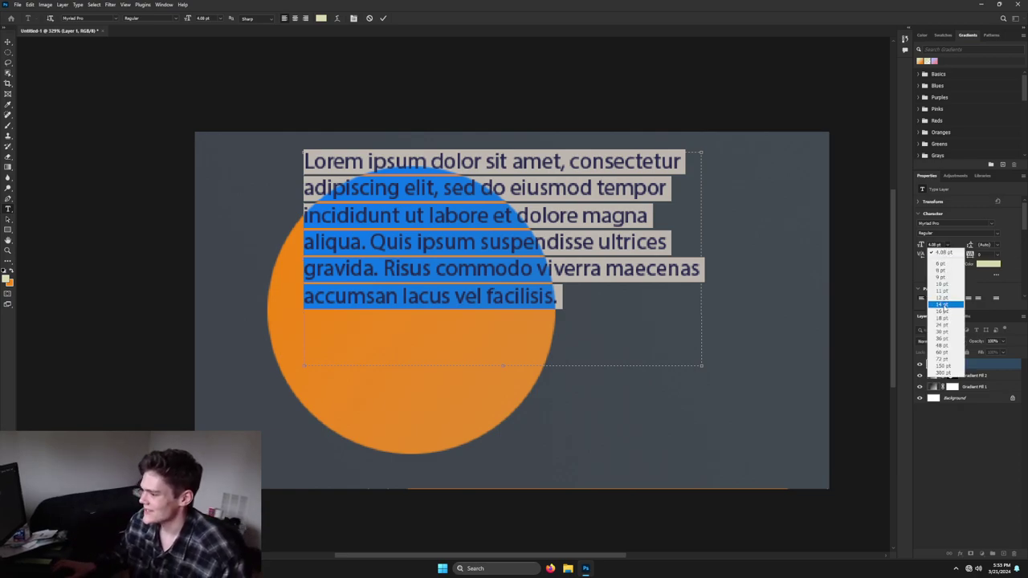
click(944, 345)
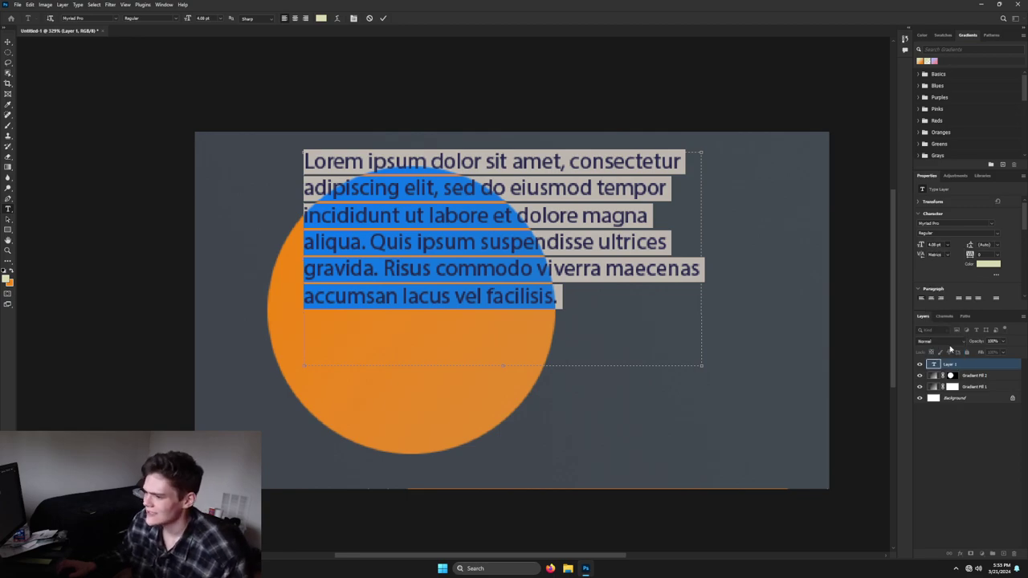
click(947, 246)
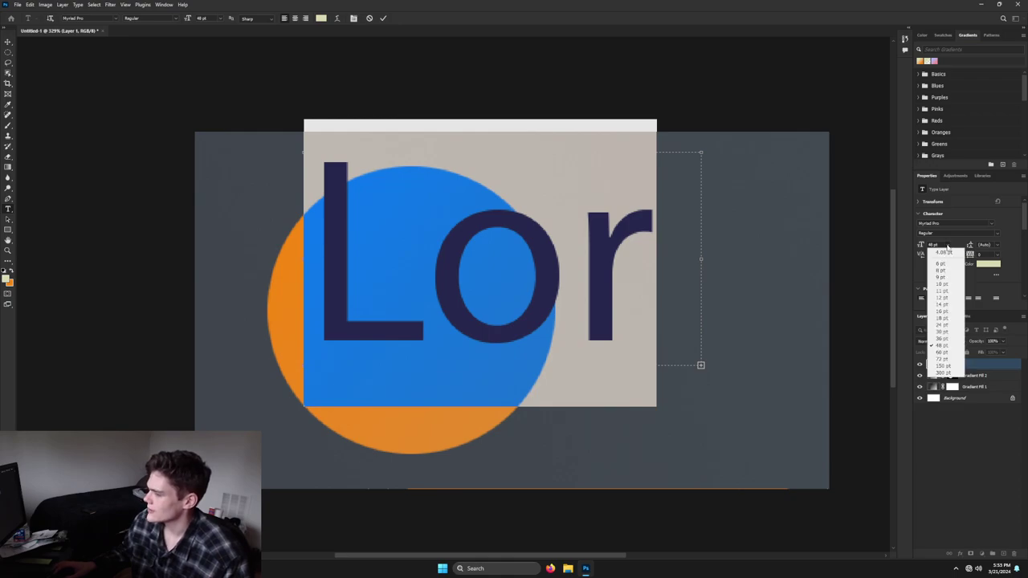
click(951, 307)
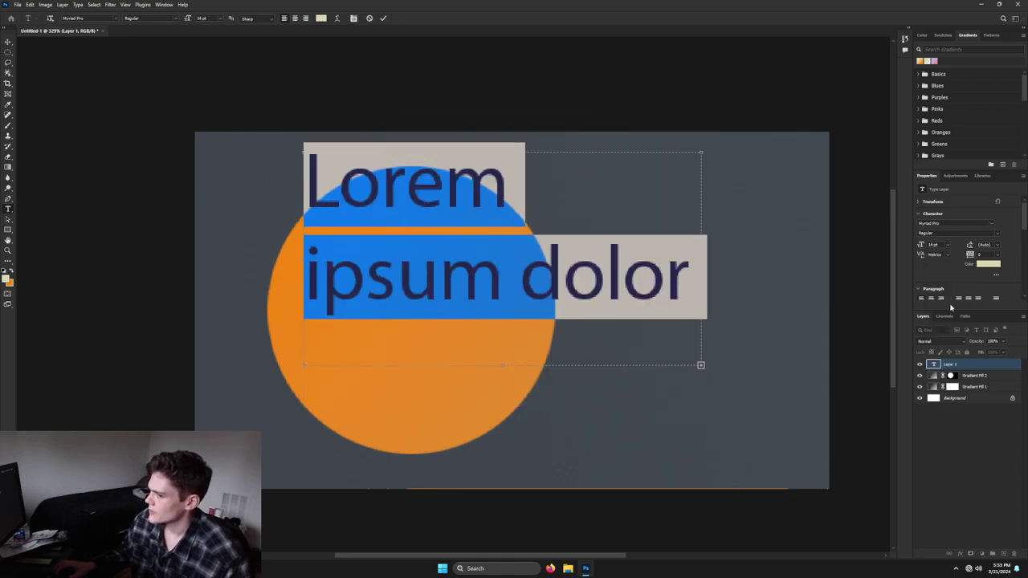
- Try Franklin Gothic Medium on the placeholder text and change the font to Impact
click(993, 225)
key(Up)
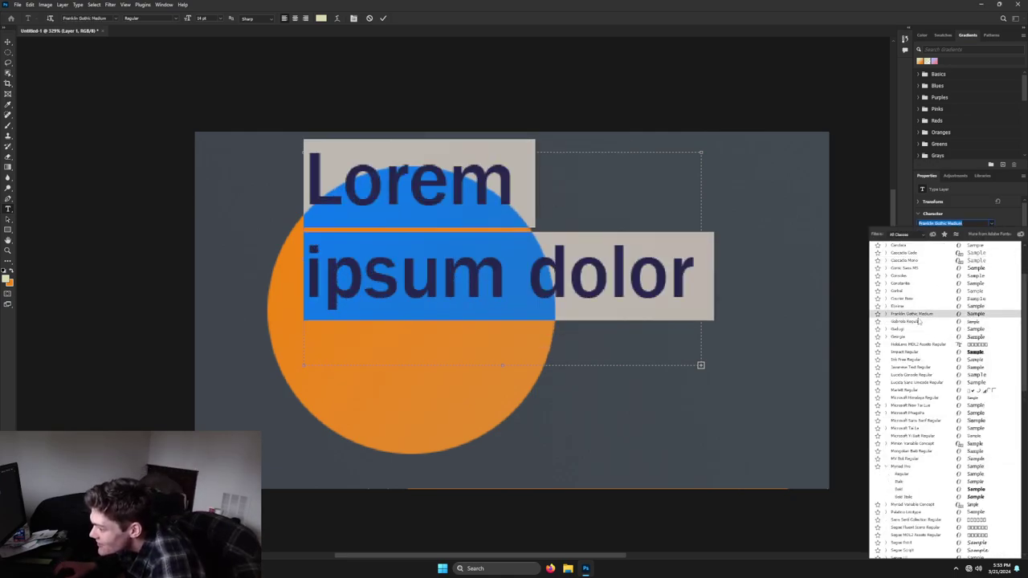
click(918, 315)
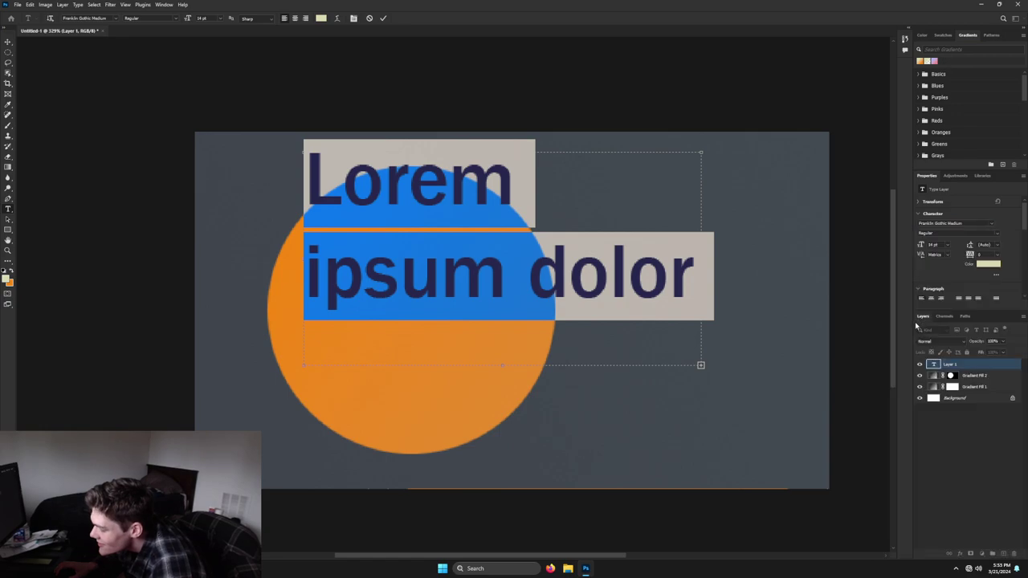
click(996, 227)
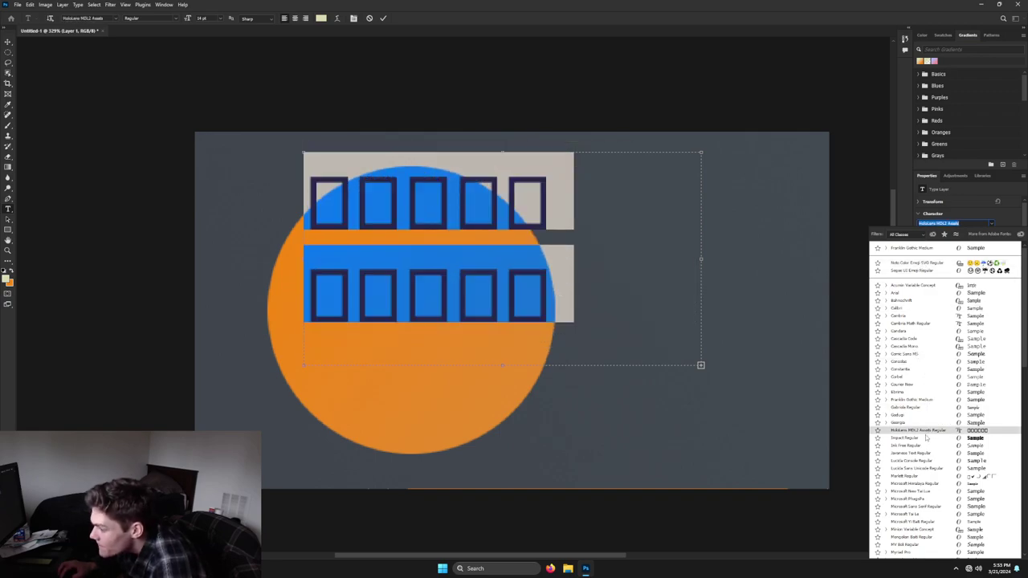
click(925, 438)
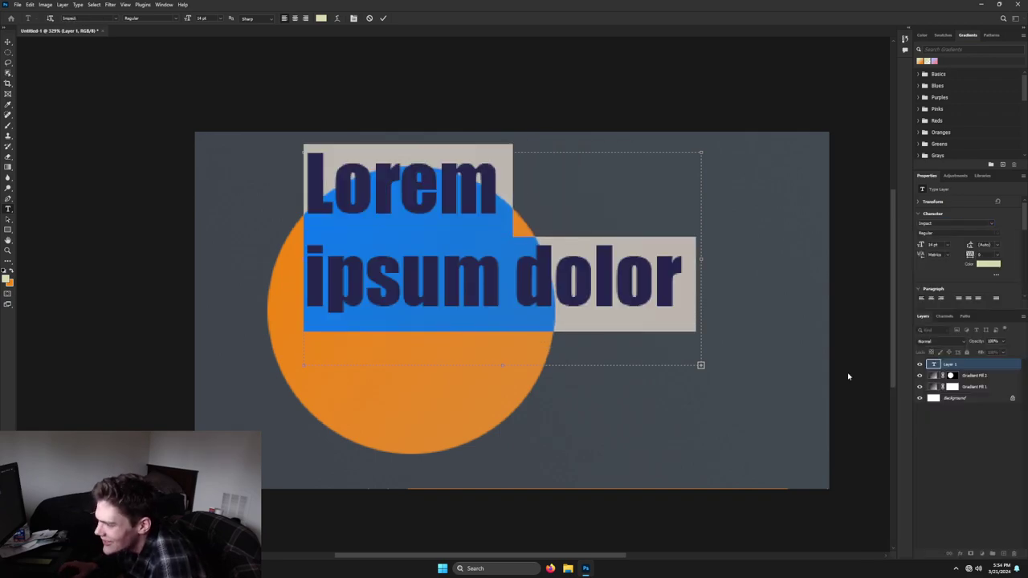
- Enlarge the text box, replace the placeholder with "Wow that's crazy", and widen the box leftwards to fit one line
drag(700, 364, 814, 493)
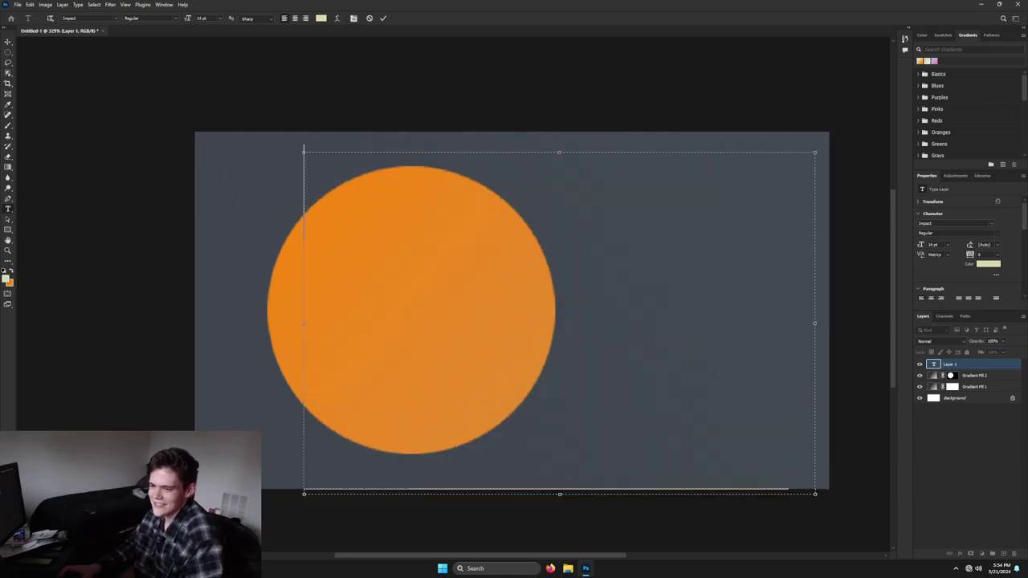
key(BackSpace)
text(Wow th)
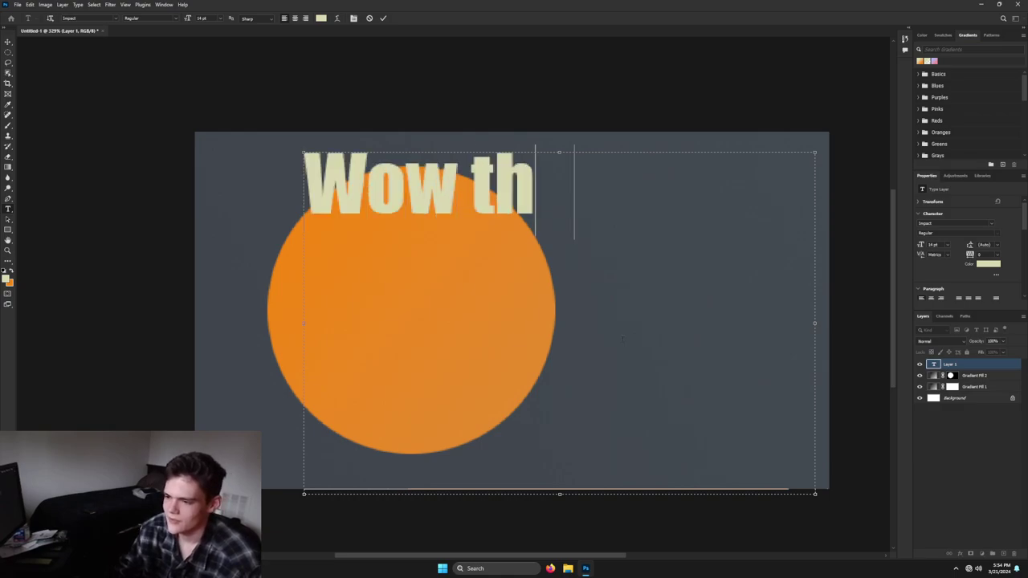
text(at's crazy)
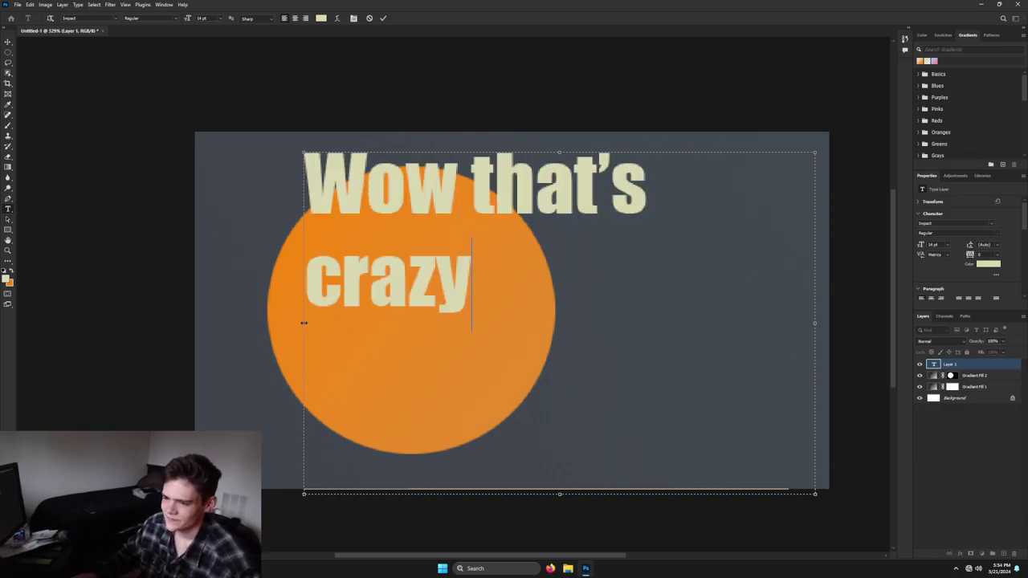
drag(304, 323, 258, 323)
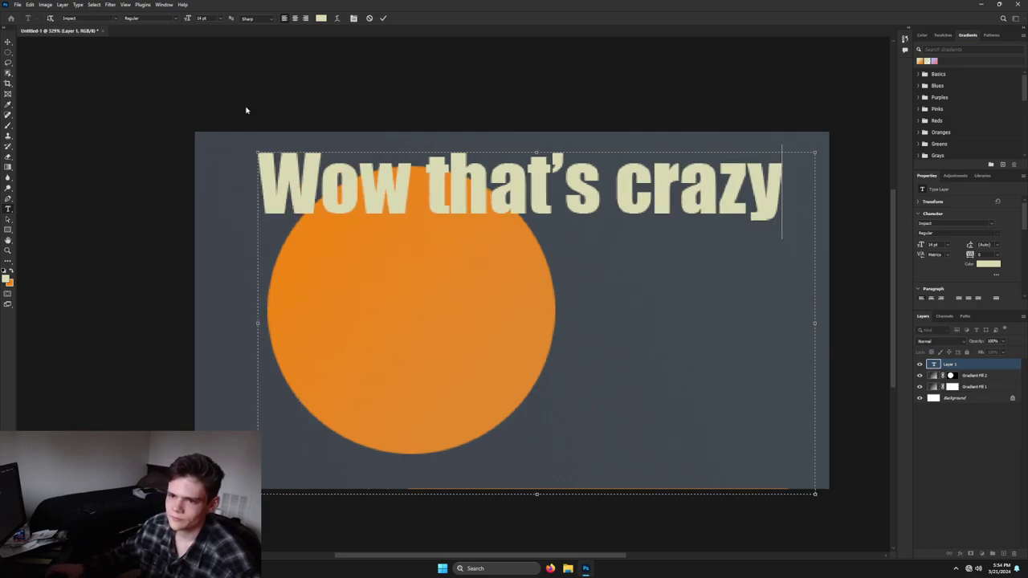
- Commit the "Wow that's crazy" text, convert it to a smart object, and apply a Gaussian Blur with a 4.2 px radius
click(110, 5)
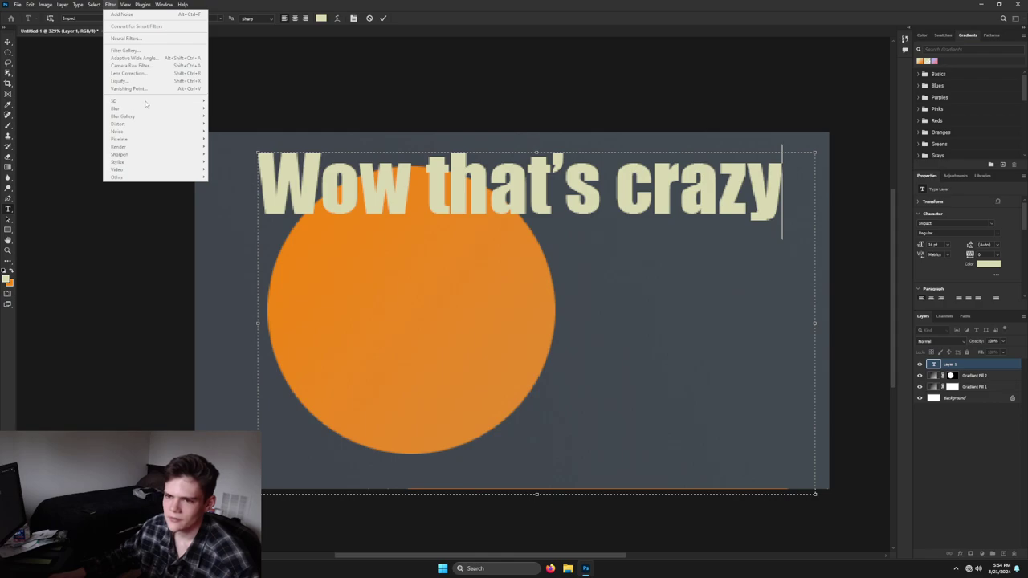
click(112, 5)
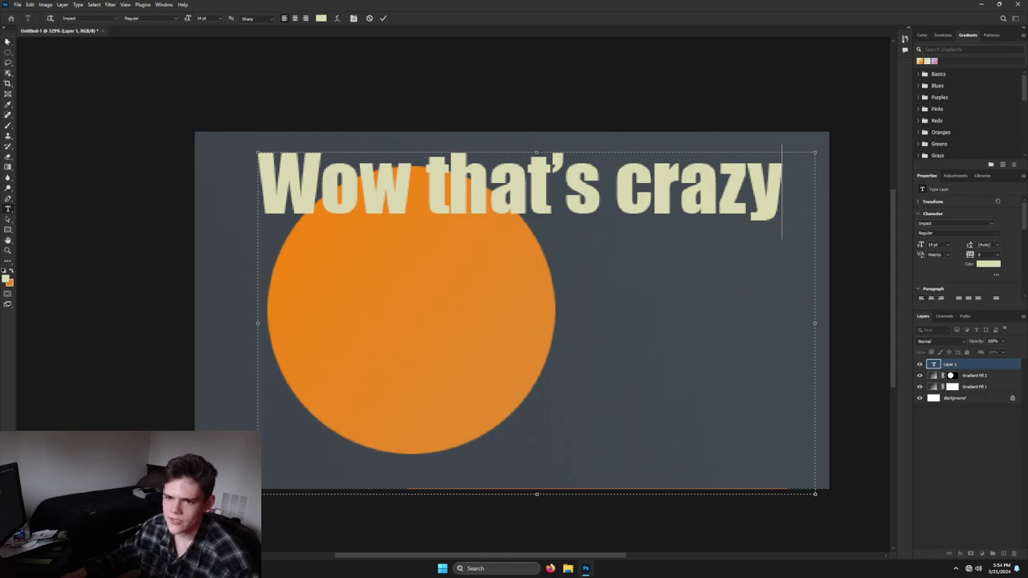
click(8, 41)
click(94, 5)
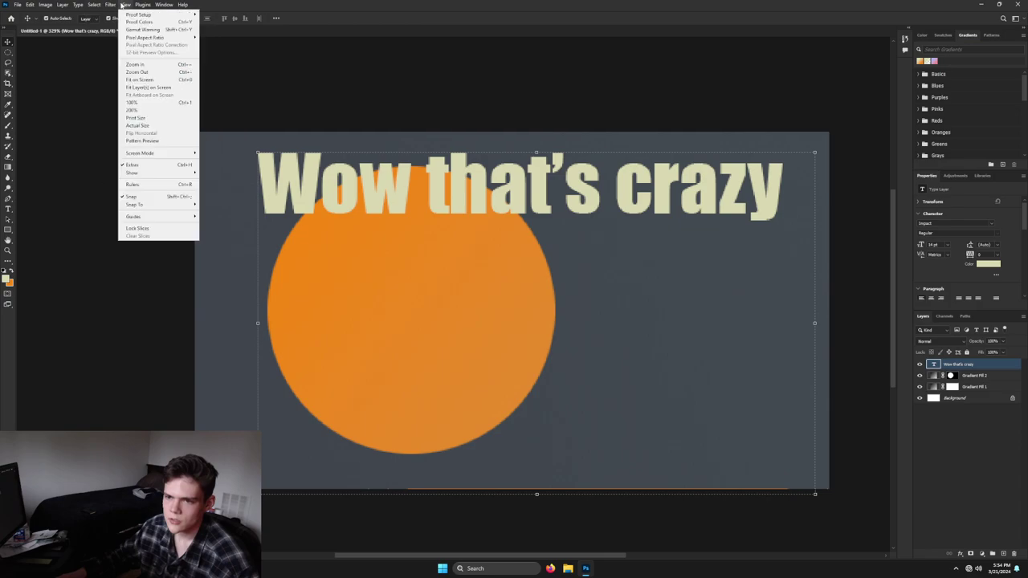
click(122, 5)
click(112, 5)
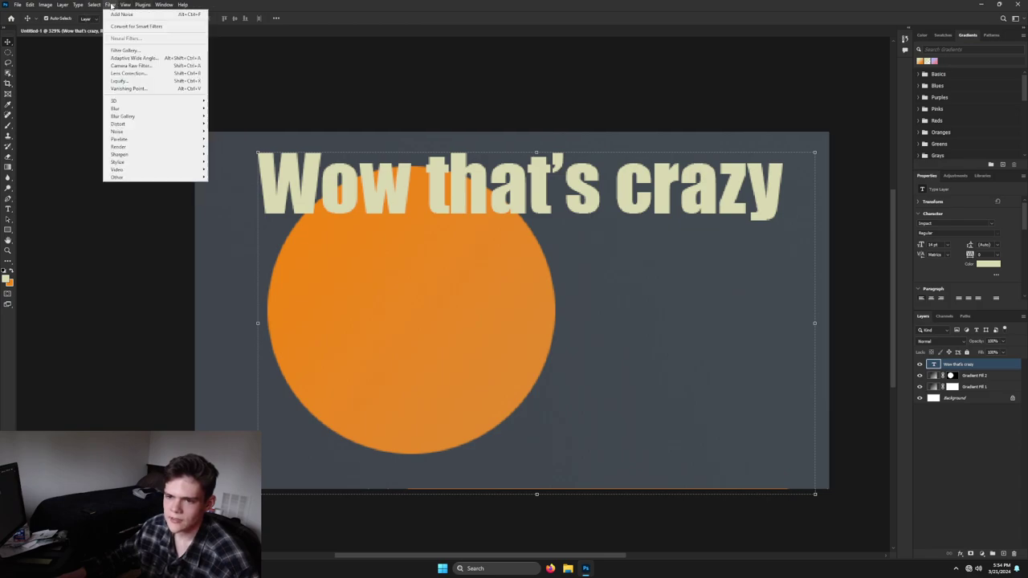
mouse_move(138, 110)
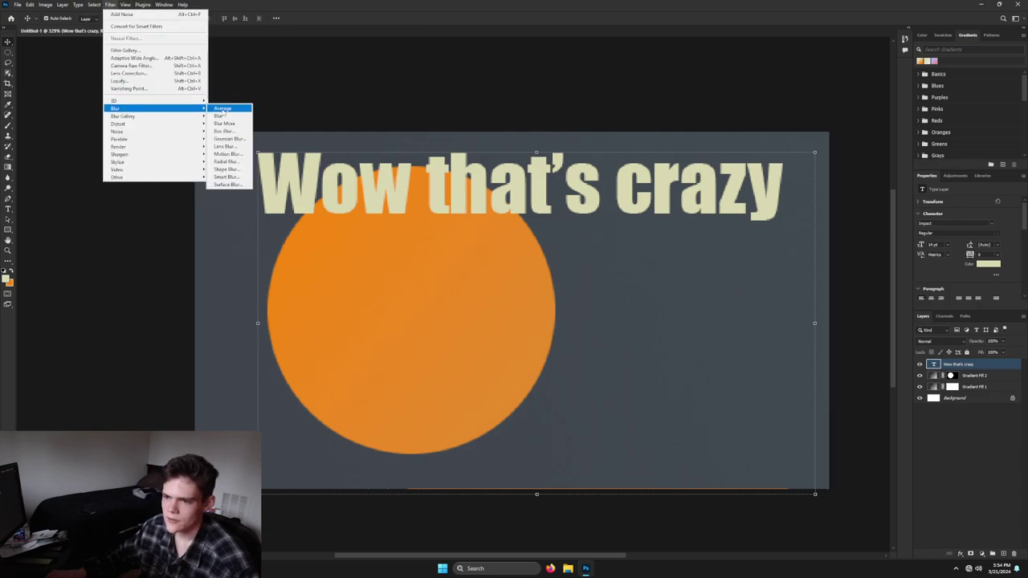
click(230, 139)
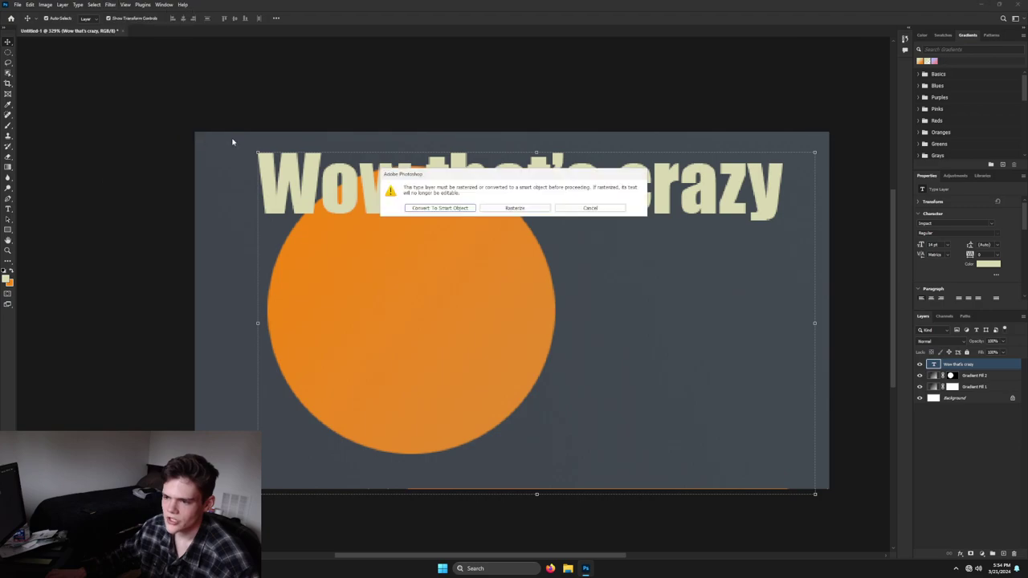
click(440, 208)
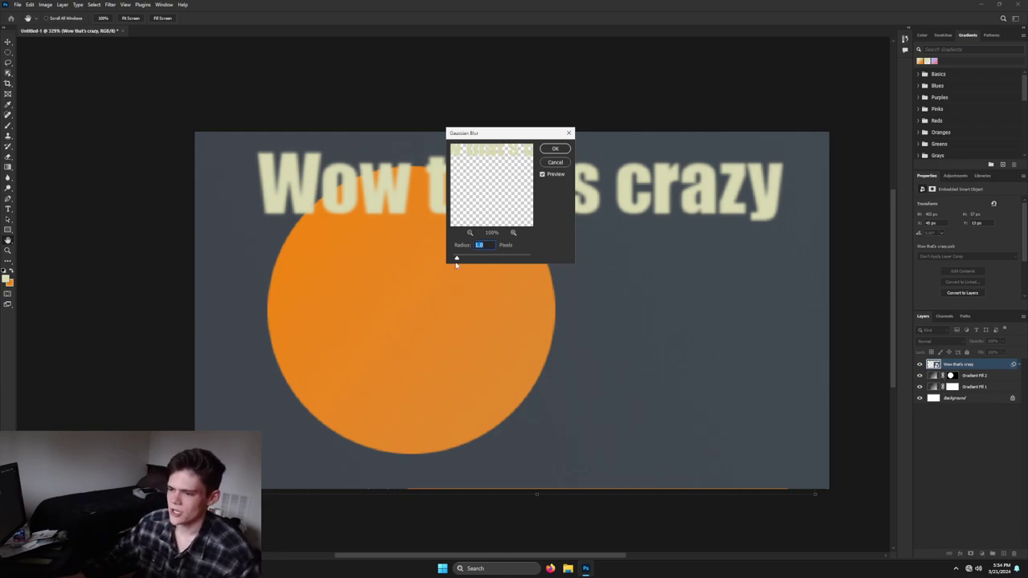
mouse_move(456, 258)
mouse_down()
mouse_move(483, 257)
mouse_move(470, 258)
mouse_up()
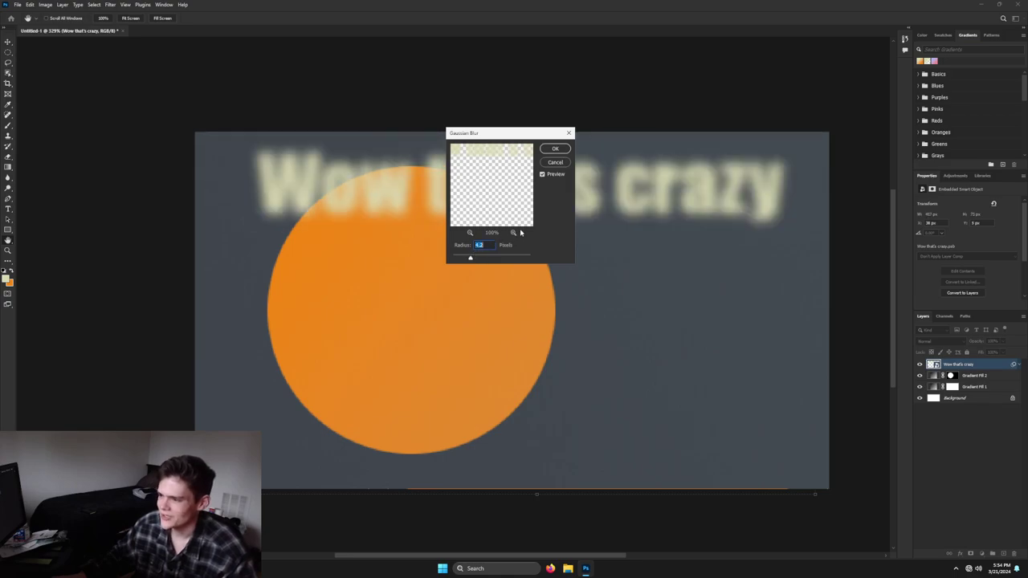
click(555, 150)
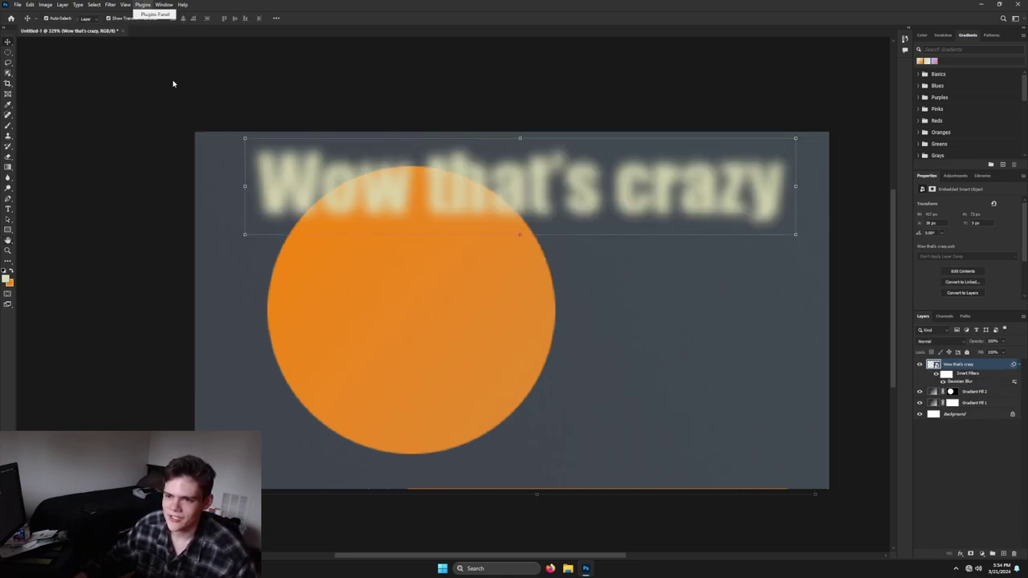
click(110, 4)
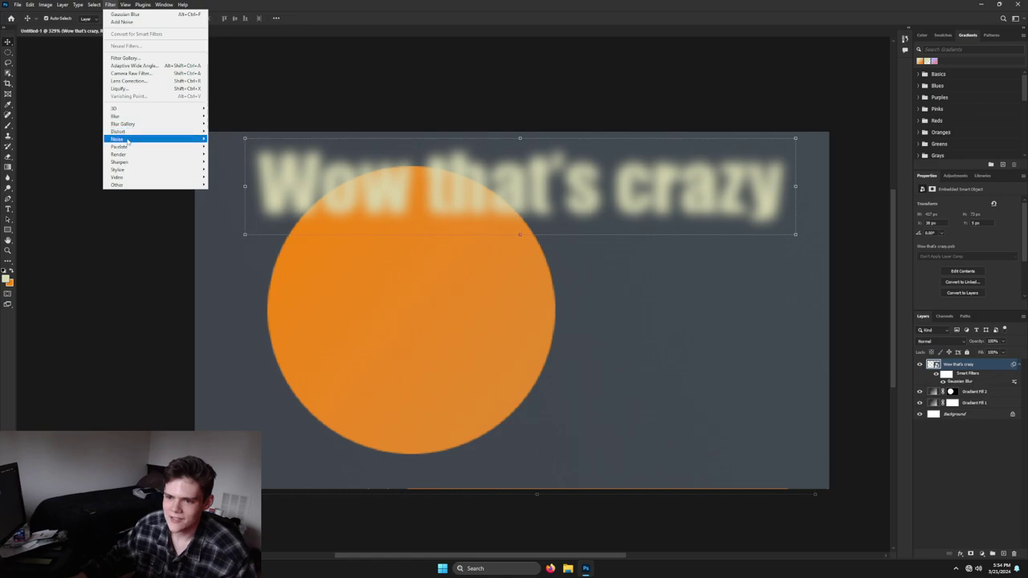
mouse_move(127, 141)
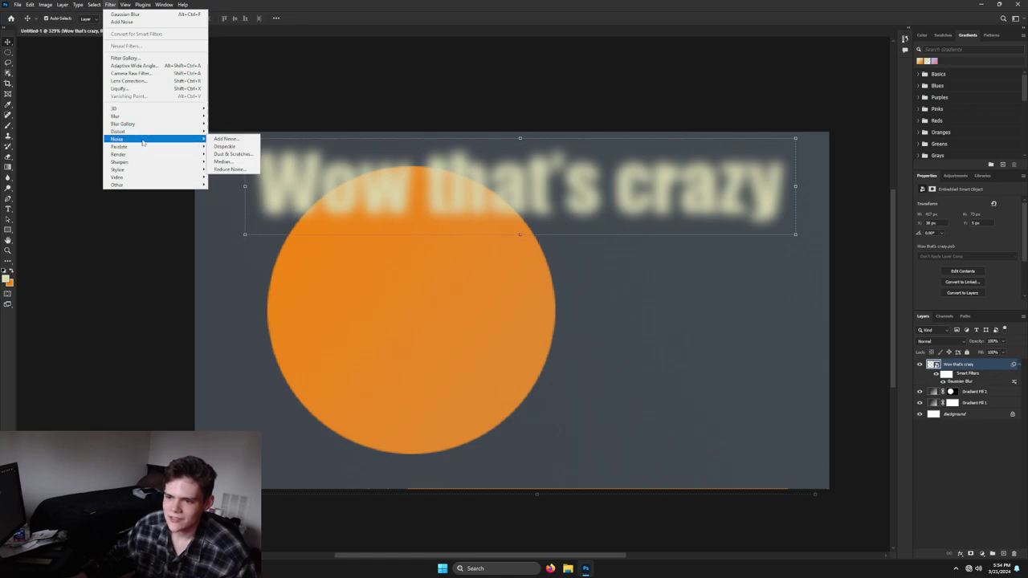
click(225, 139)
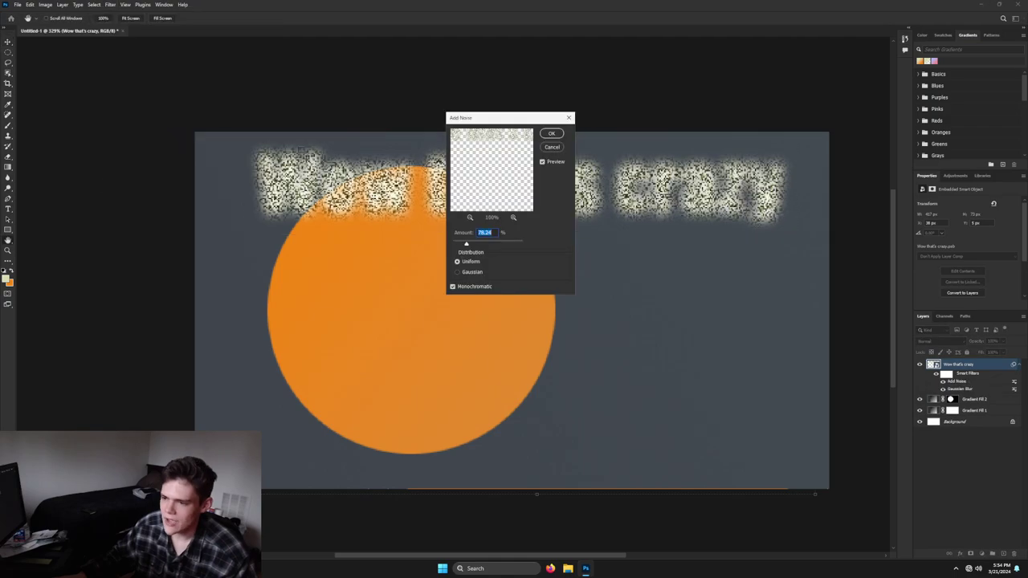
click(454, 287)
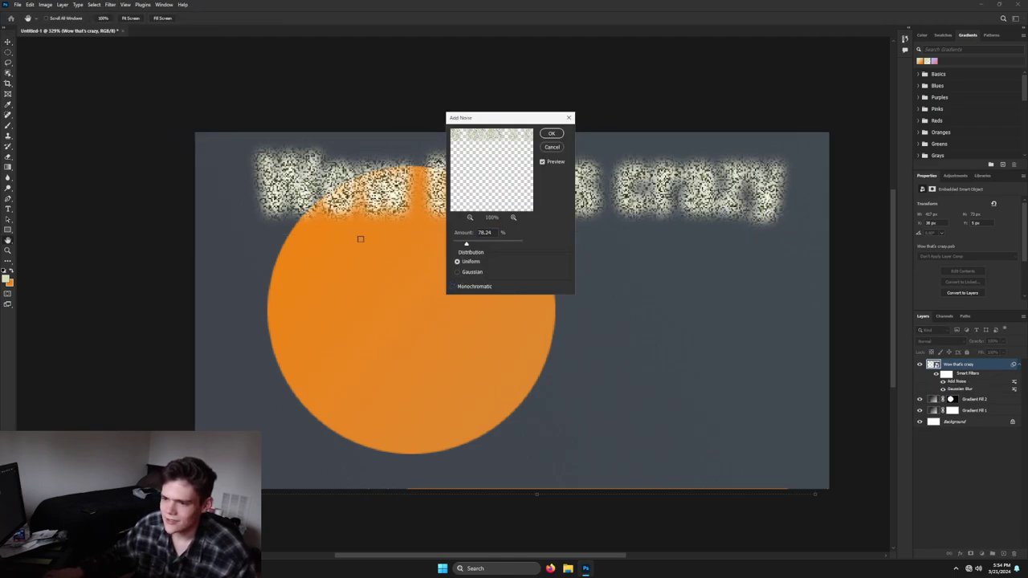
click(457, 262)
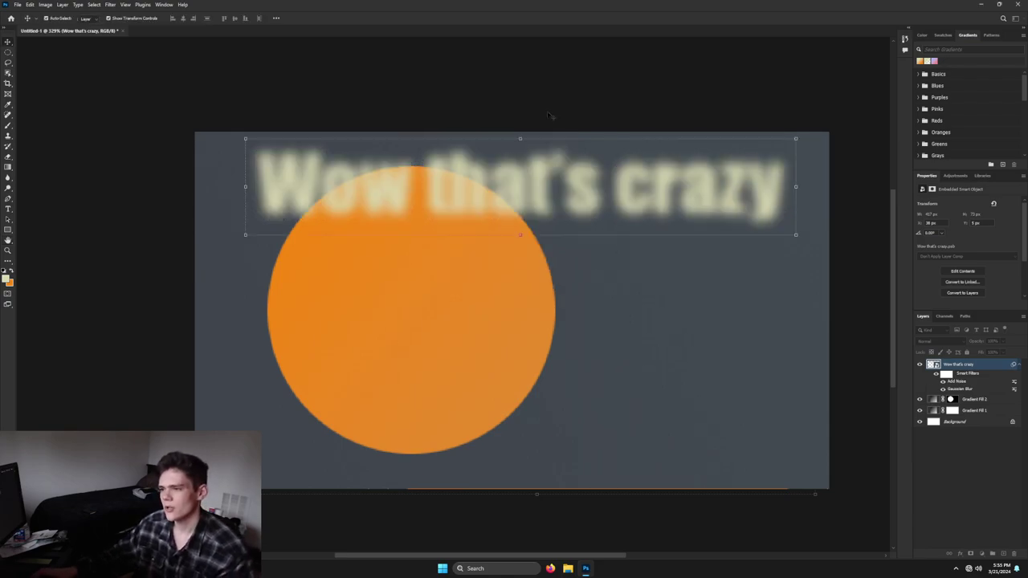
click(568, 118)
- Apply Despeckle to the "Wow that's crazy" smart object and toggle its Gaussian Blur filter's visibility off and back on
click(127, 5)
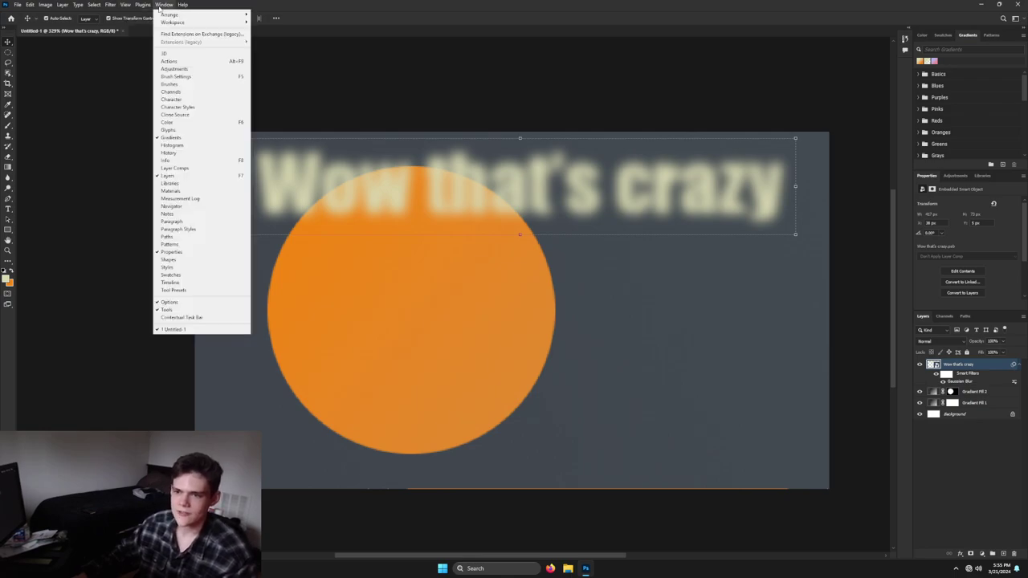
mouse_move(163, 141)
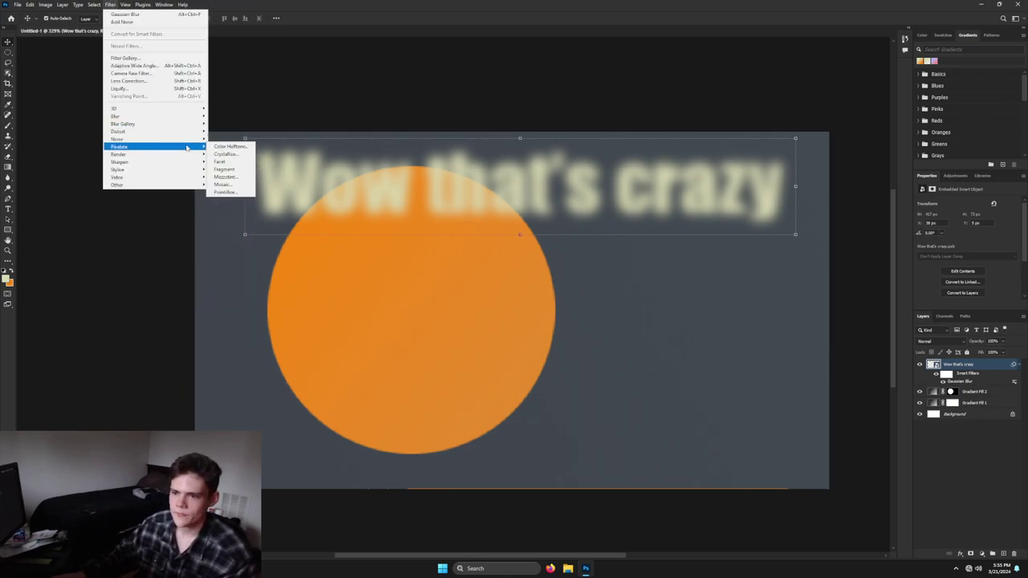
click(223, 146)
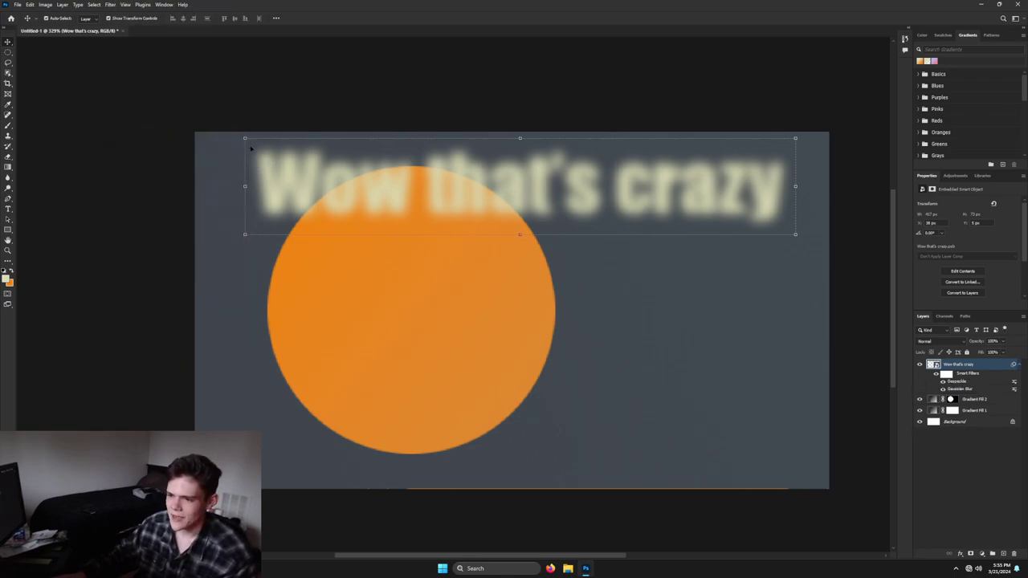
right_click(252, 150)
right_click(237, 120)
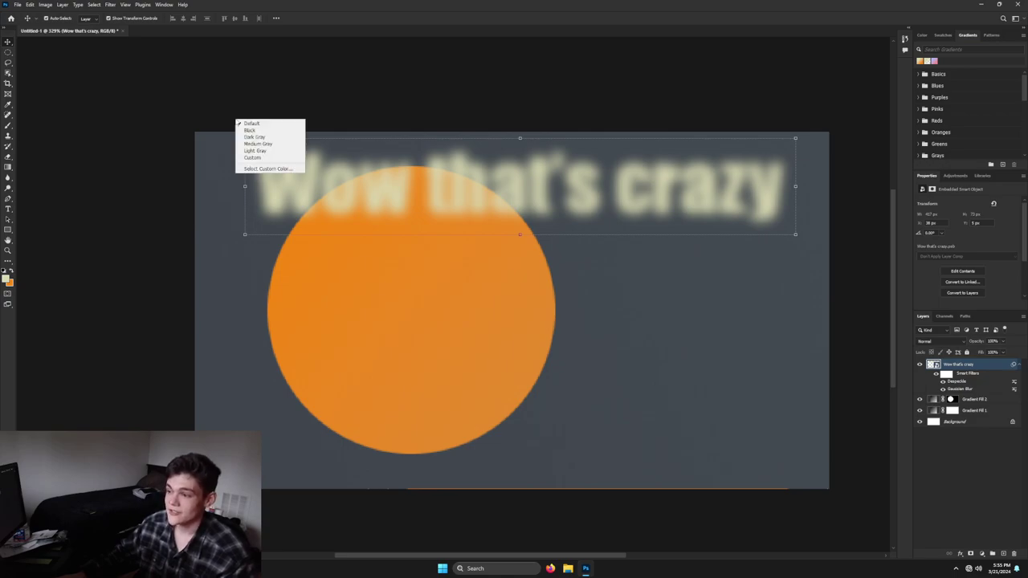
click(245, 99)
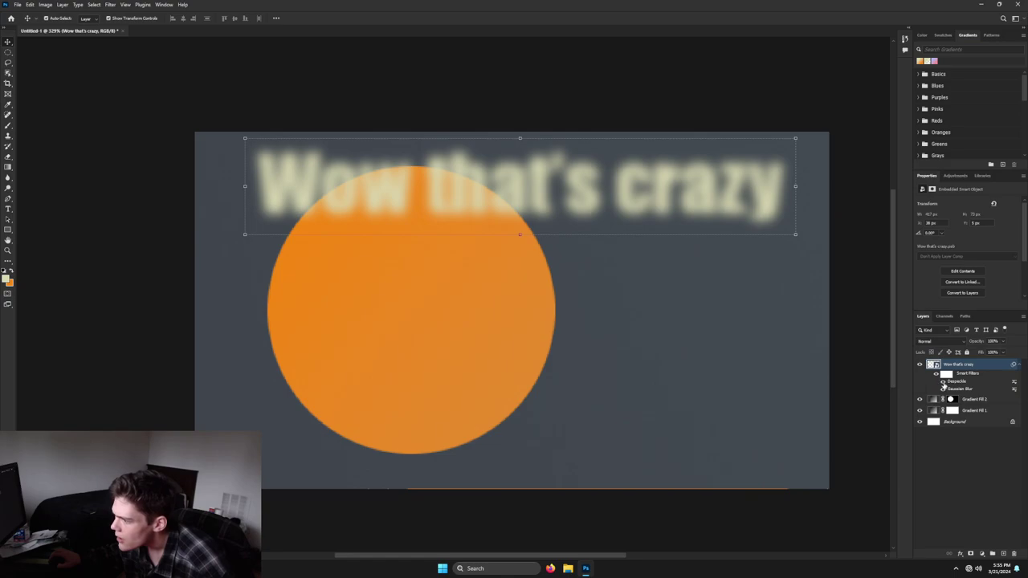
click(944, 390)
click(943, 390)
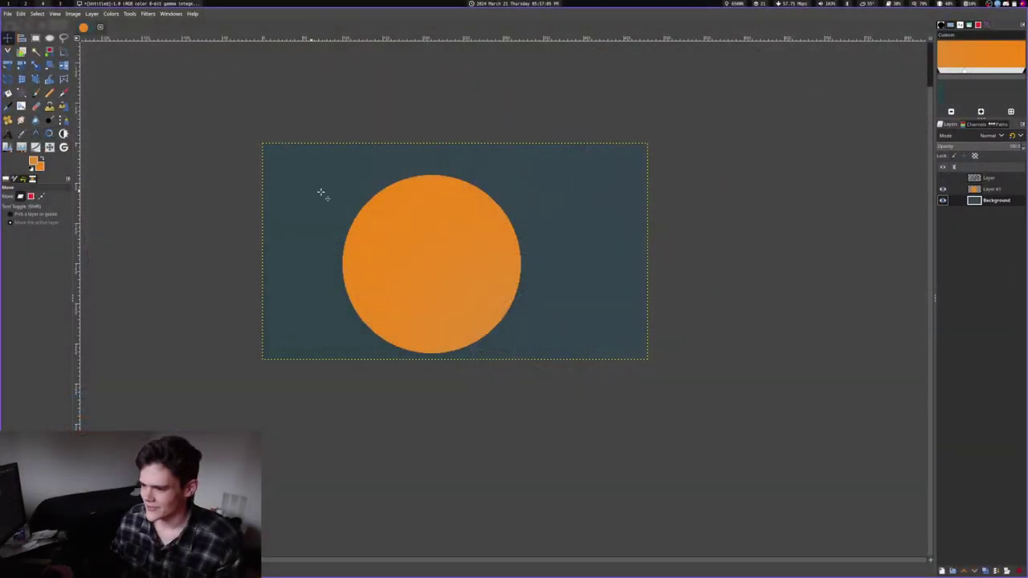
- Switch to GIMP and add a new transparent layer directly above the orange circle's layer
click(985, 191)
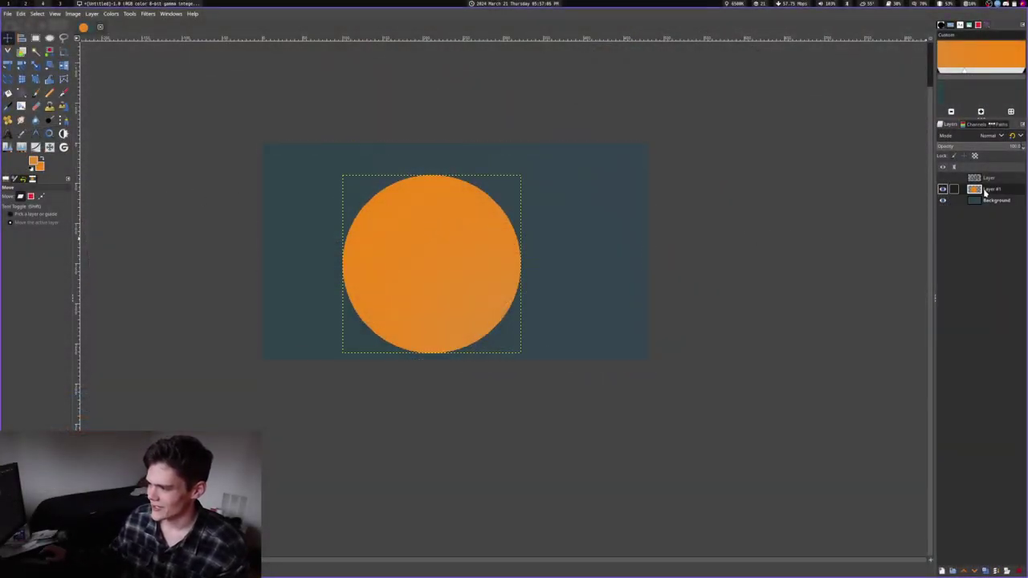
click(943, 178)
click(943, 178)
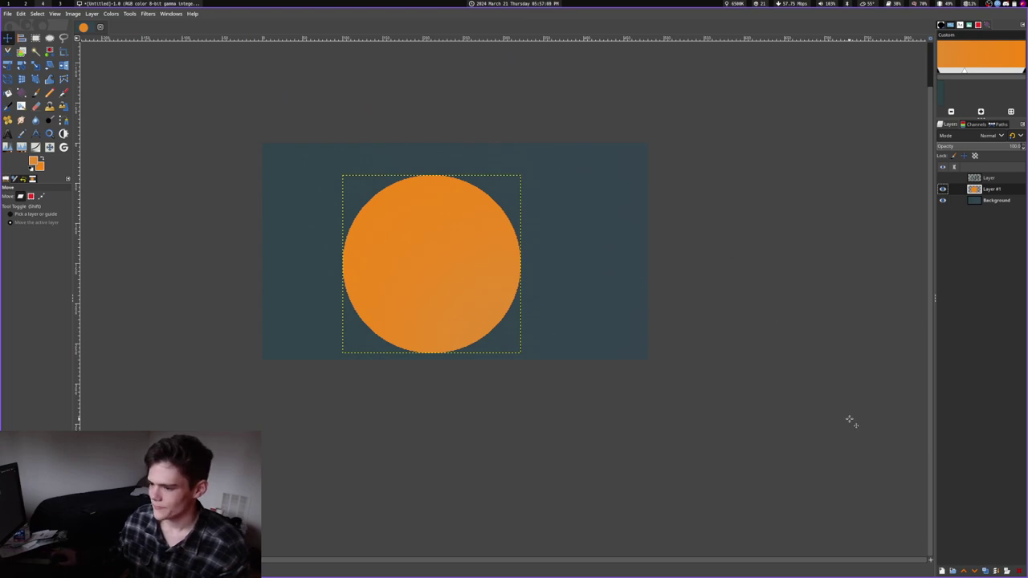
shift+click(941, 571)
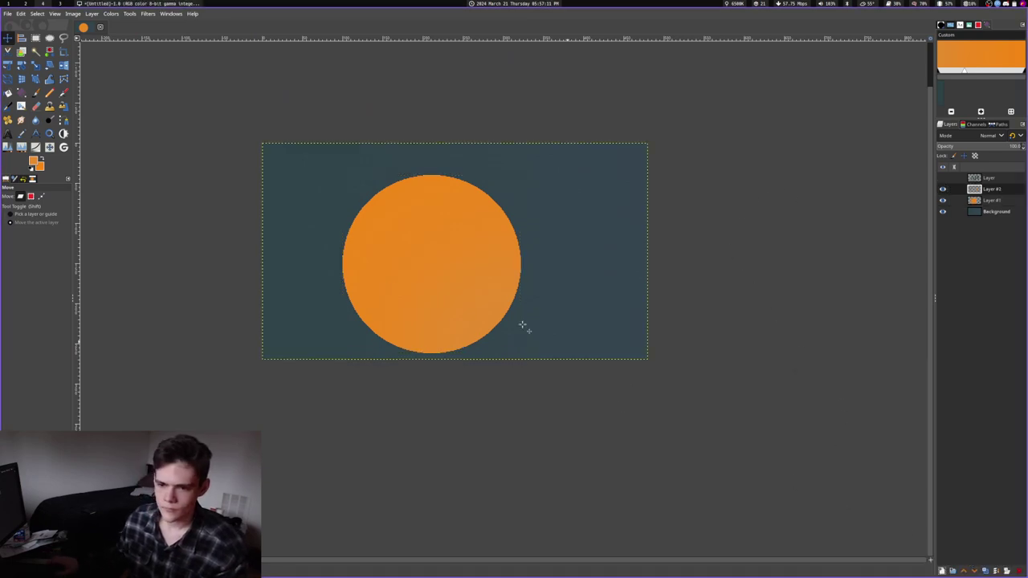
- Choose the Text tool and set its colour to white (ffffff)
click(8, 133)
click(40, 259)
click(363, 34)
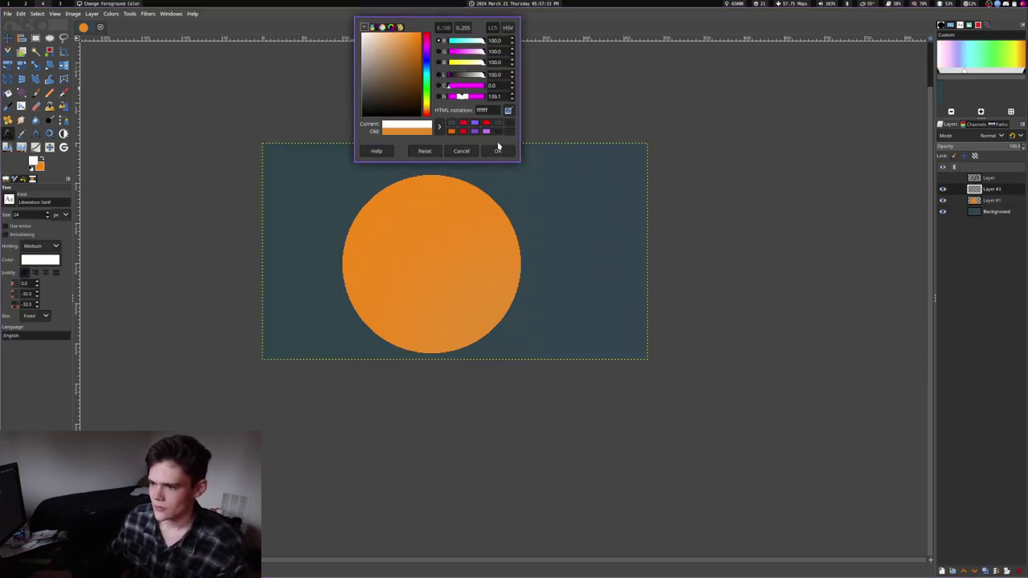
click(364, 37)
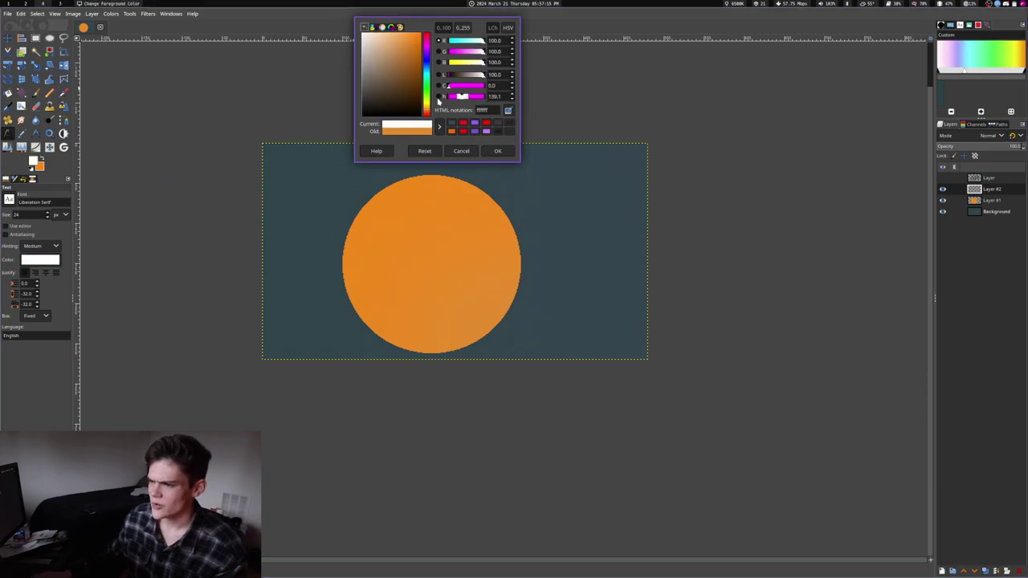
click(491, 152)
- Create a text box from the circle's upper left past the canvas's right edge, enter "Dinner!", and set the letter spacing to -2.0
drag(346, 171, 689, 320)
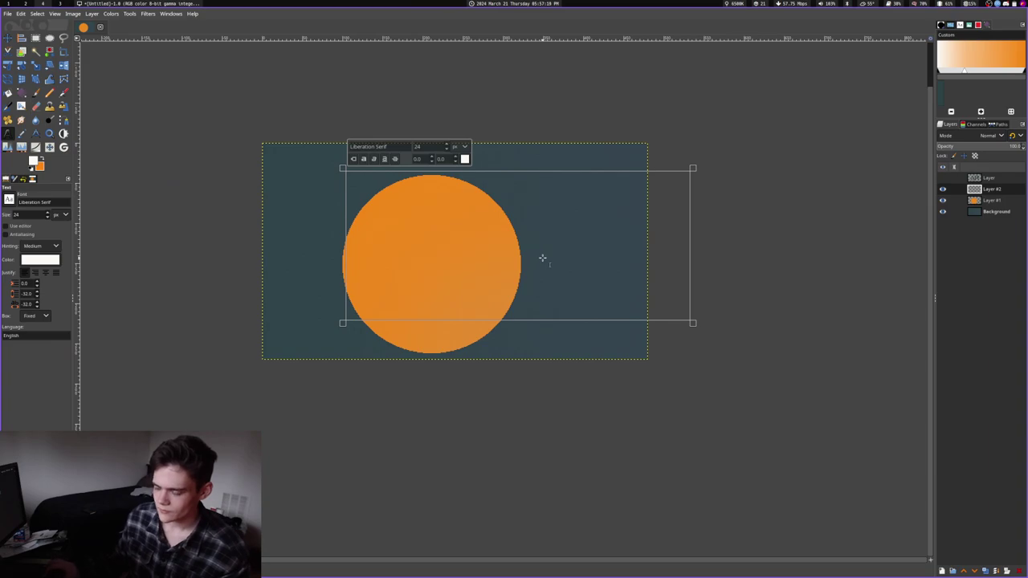
text(Dinner!)
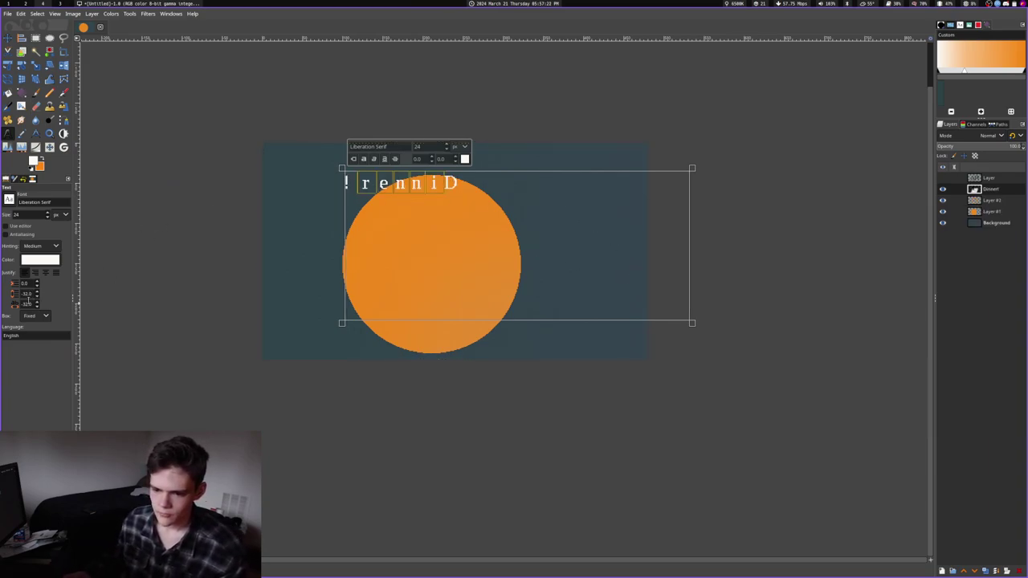
text(2)
key(Return)
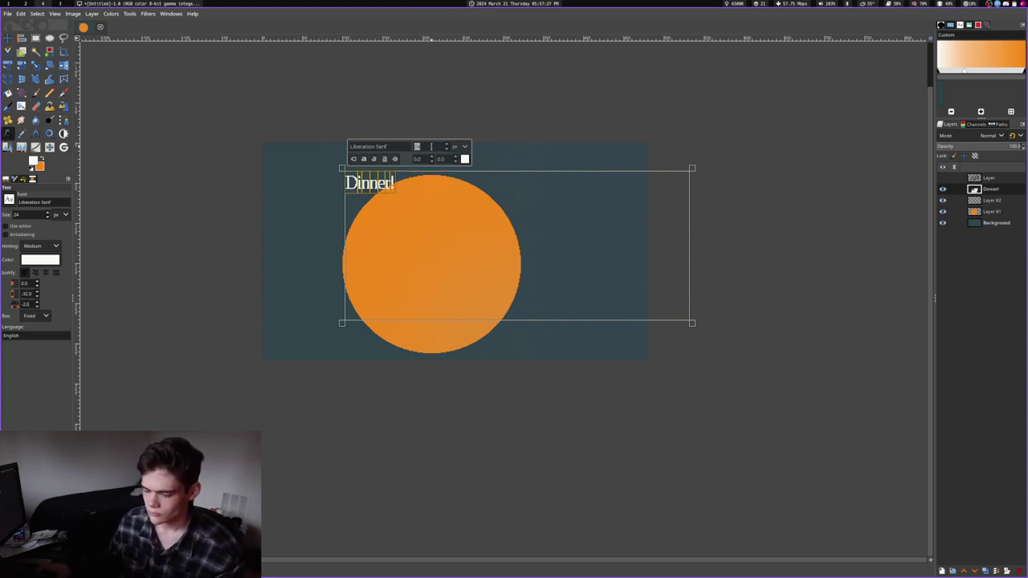
- Try the "Dinner!" text at 64 px and settle on a font size of 128 px
text(64)
key(Return)
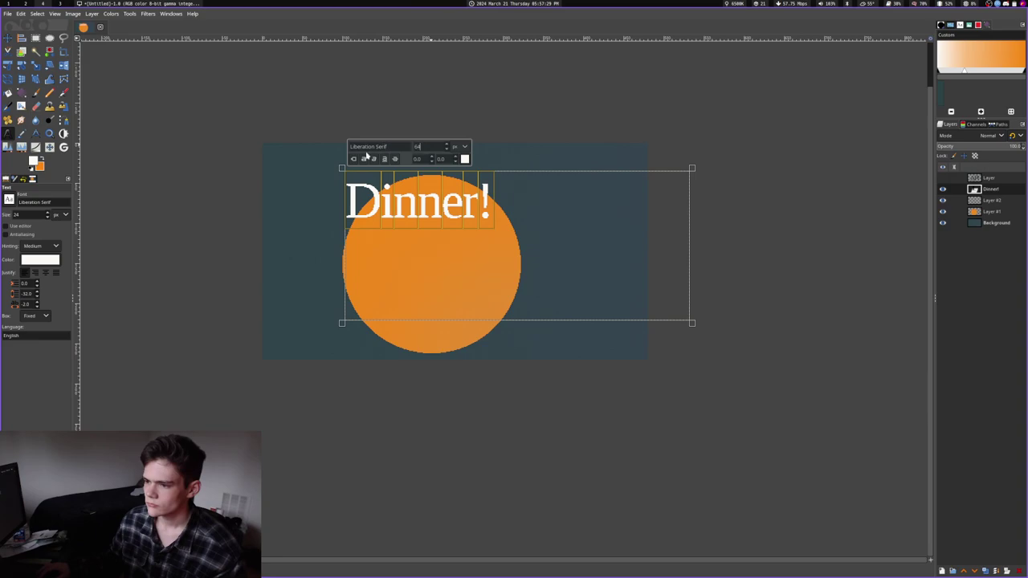
text(128)
key(Return)
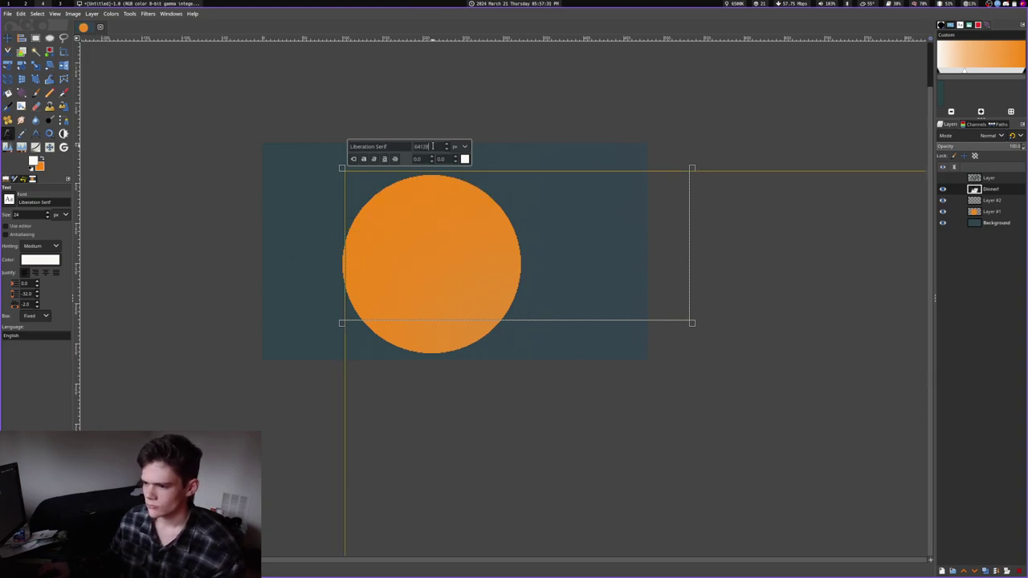
text(8)
key(Return)
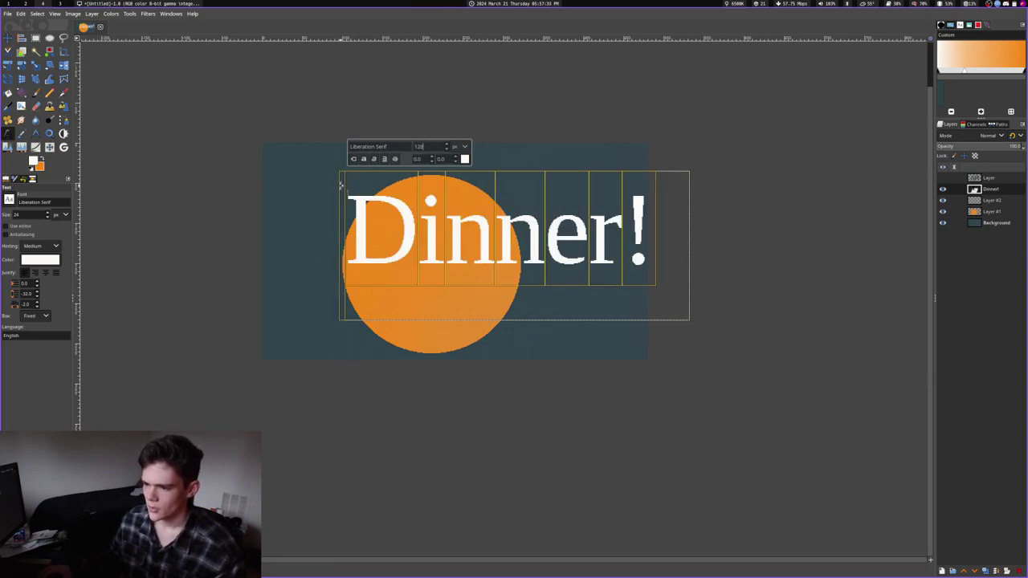
- Hide the blank, circle and background layers to isolate the "Dinner!" text, and undo the last image operation
click(942, 200)
click(942, 211)
click(943, 222)
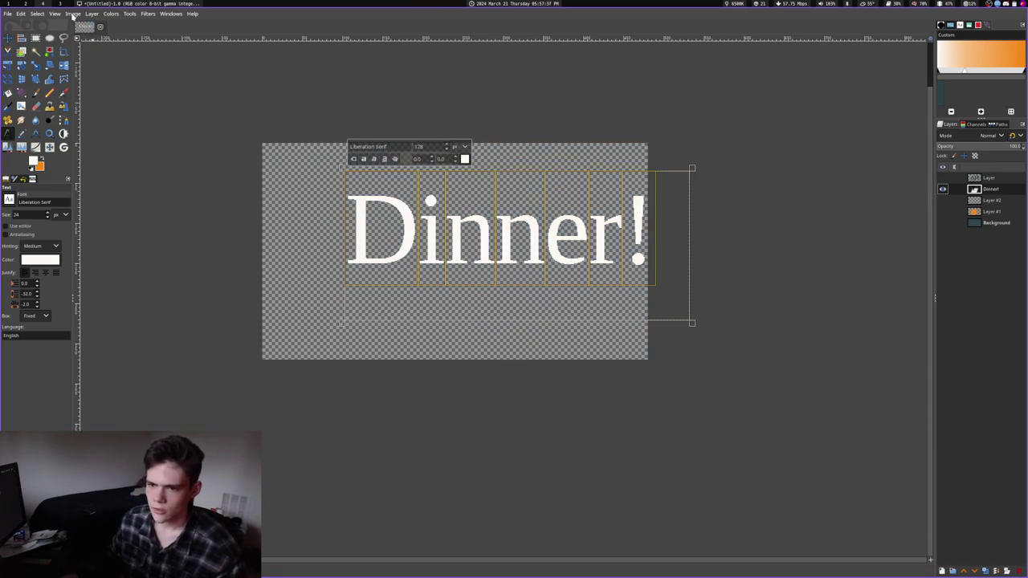
click(73, 15)
click(113, 159)
key(ctrl+z)
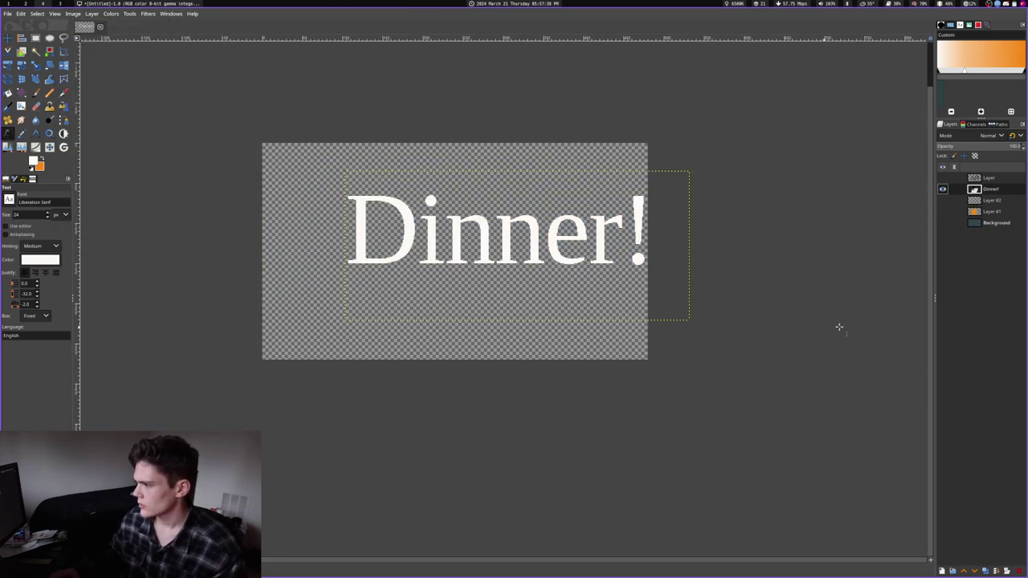
- Show the hidden layers again and replace the text layer with a tightly cropped "Dinner!" pasted as a new layer centred on the canvas
click(943, 211)
click(942, 222)
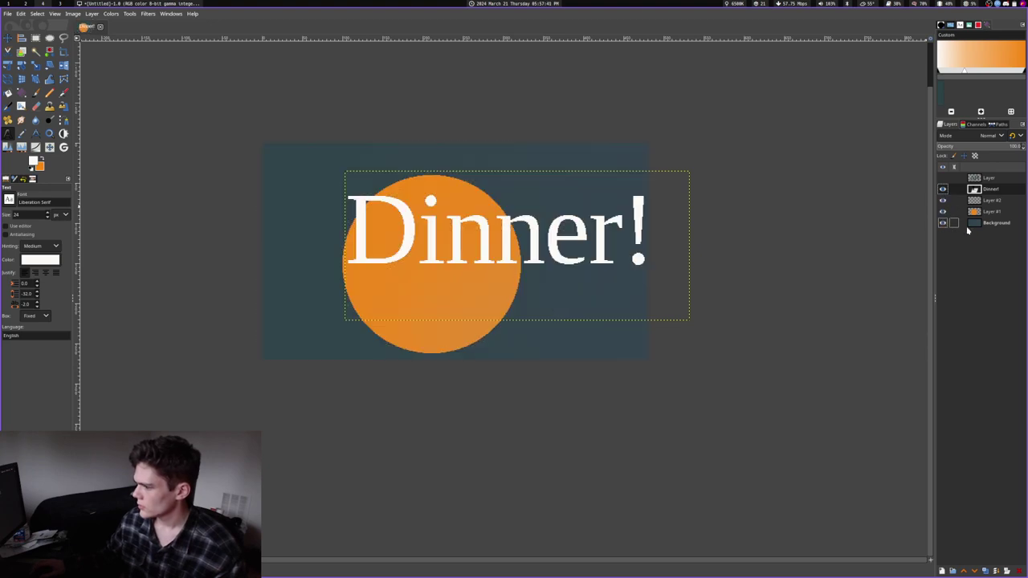
click(1020, 571)
key(ctrl+v)
click(942, 571)
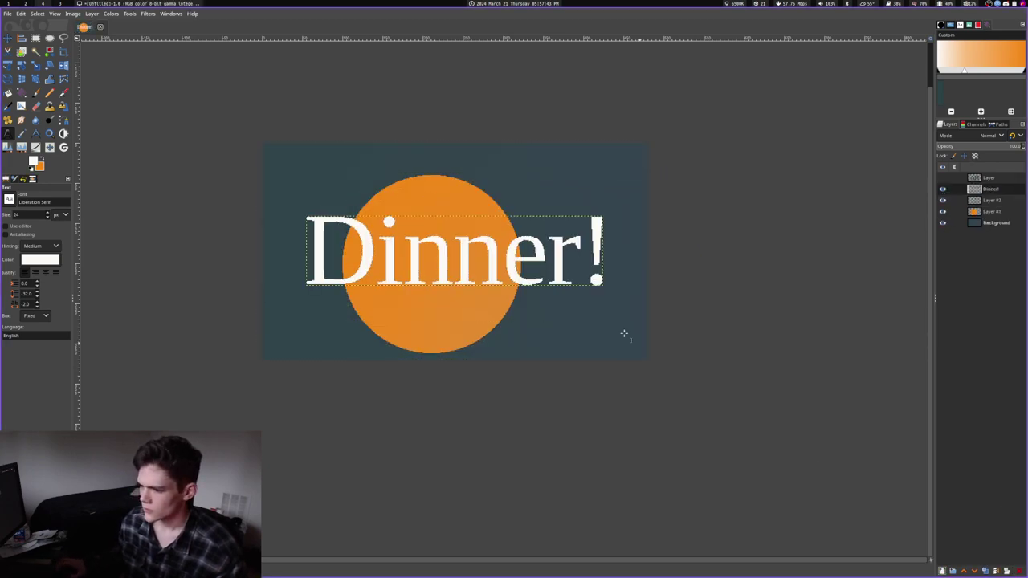
- Paste a second "Dinner!" copy as its own layer, add a blank layer beneath both copies, and merge the lower copy into it
click(1008, 224)
click(998, 190)
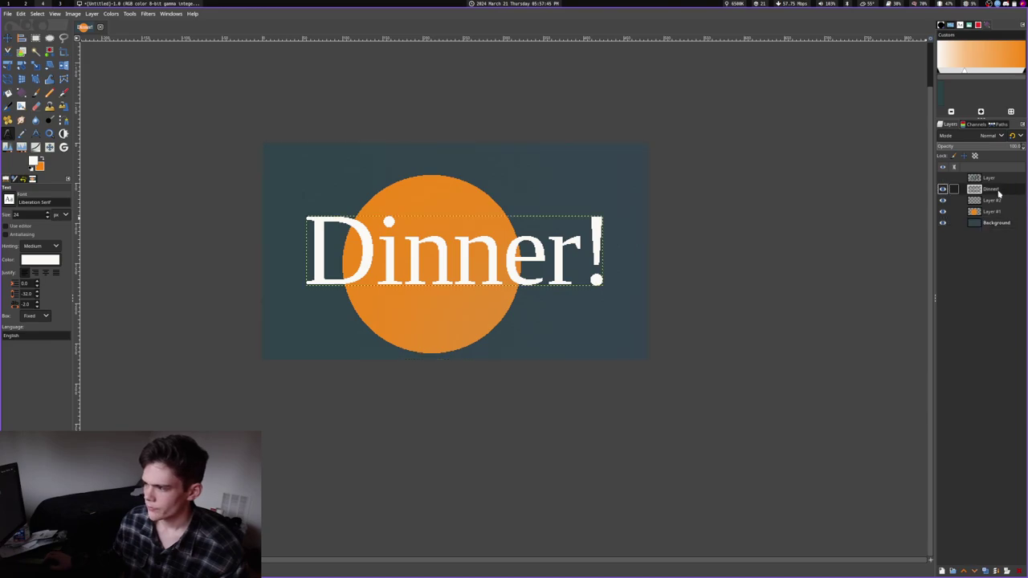
key(ctrl+v)
click(942, 571)
click(995, 212)
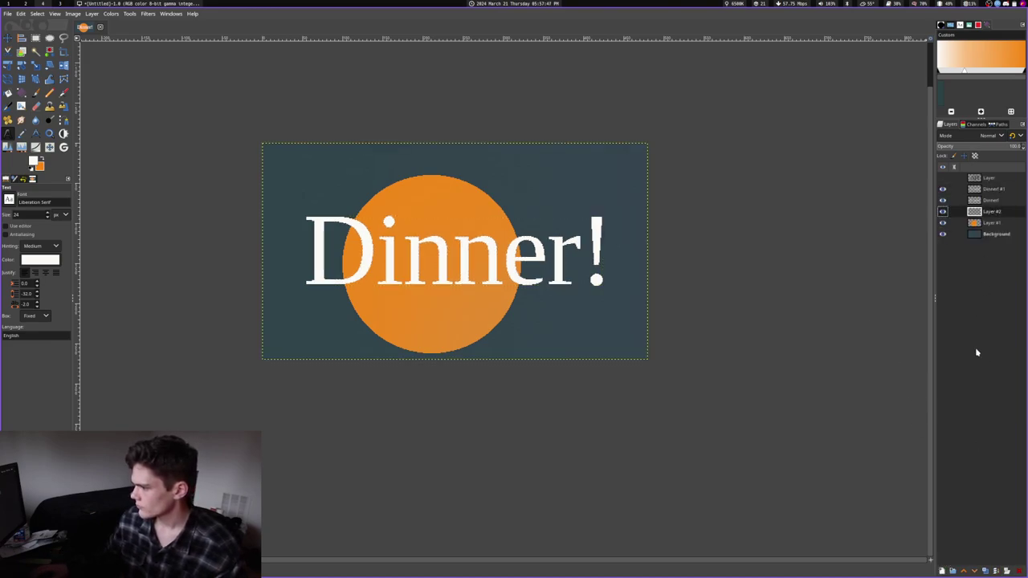
click(942, 571)
click(1009, 574)
click(995, 200)
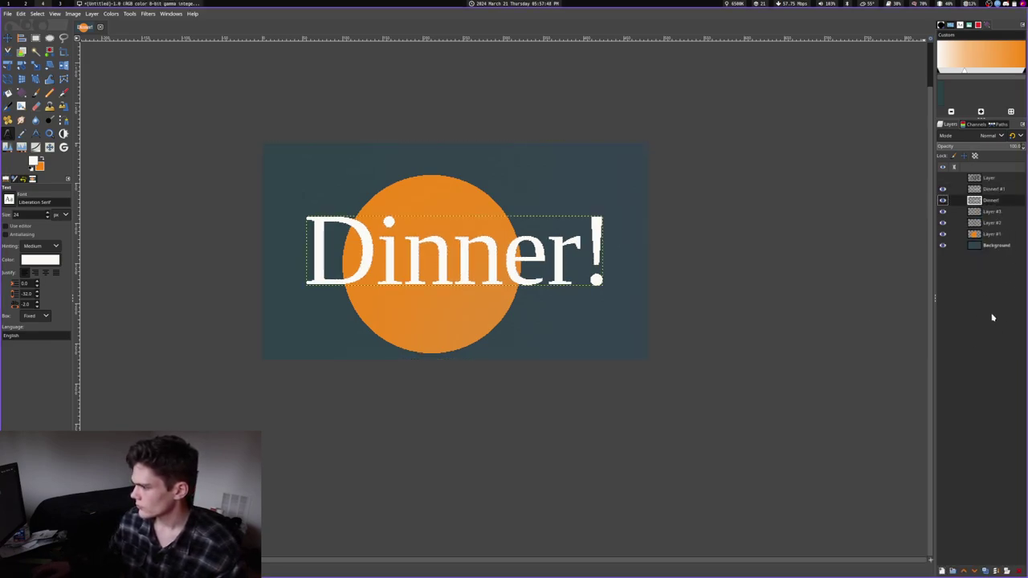
click(997, 571)
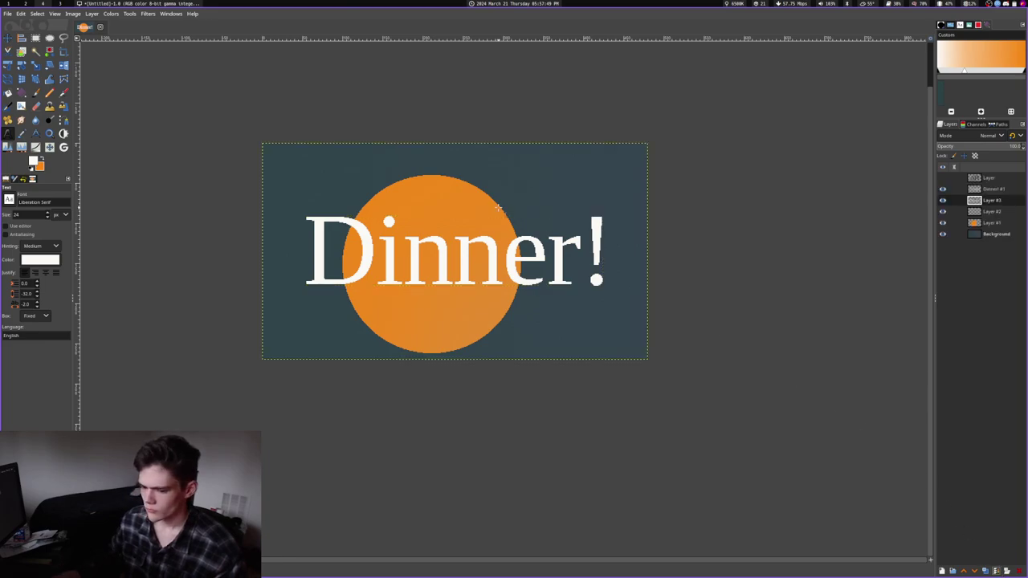
- Darken the merged lower text layer into a shadow with Levels by lowering its output white level
click(109, 14)
click(112, 15)
click(113, 14)
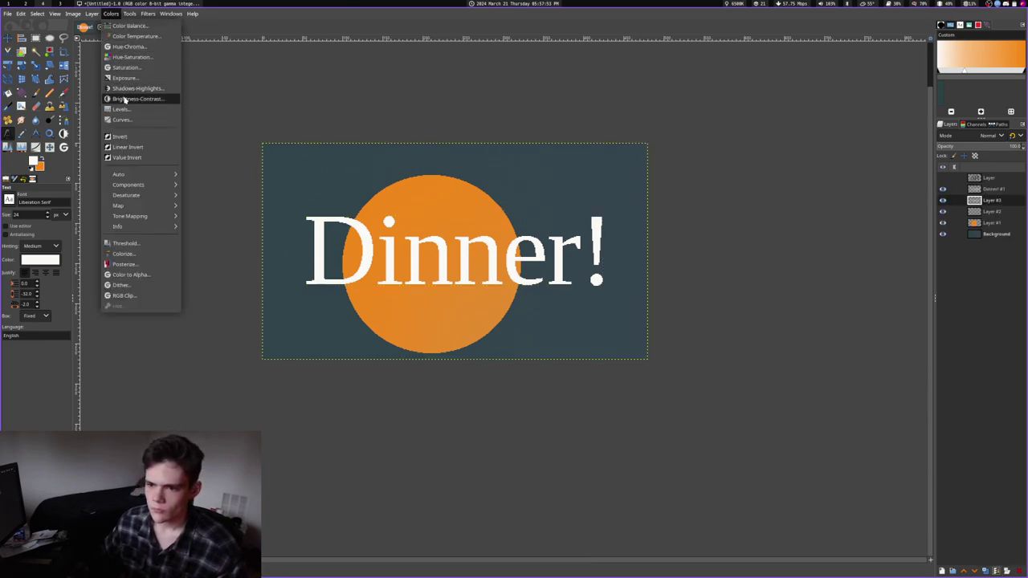
click(122, 109)
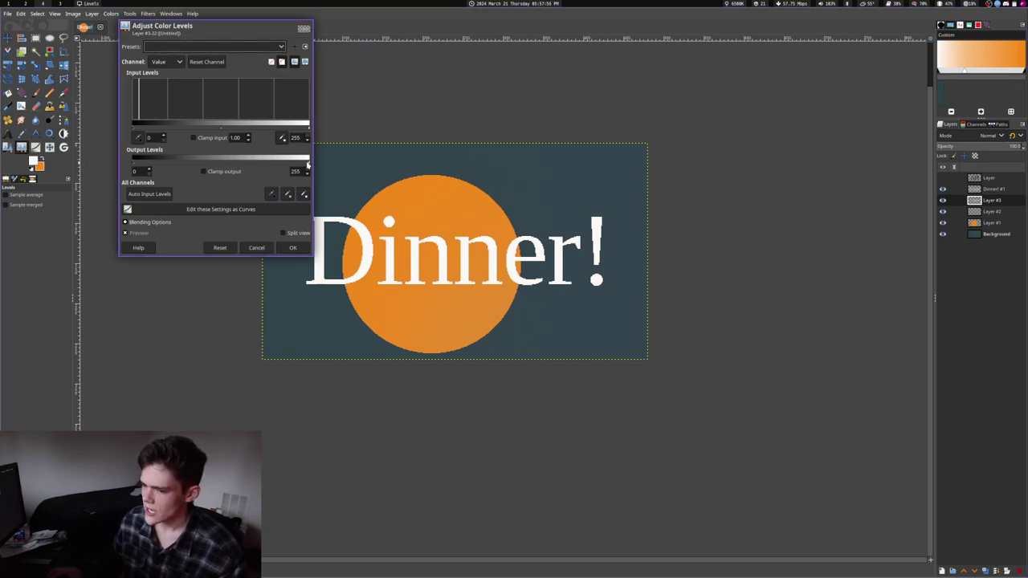
click(296, 247)
- Apply a Gaussian Blur of 8.00 in X and Y to the darkened text layer to form a soft shadow
click(148, 14)
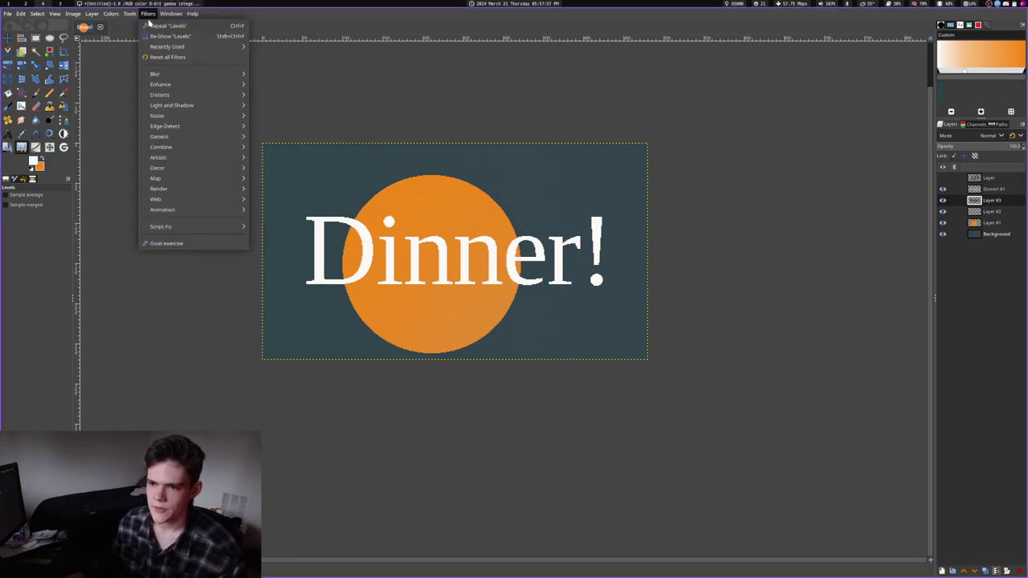
mouse_move(161, 72)
click(294, 87)
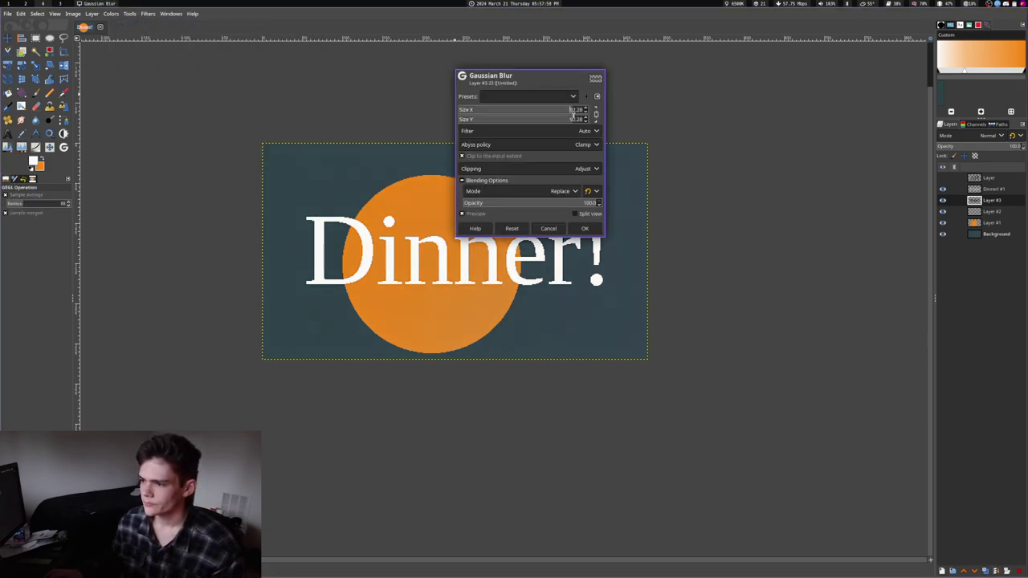
text(8)
key(Return)
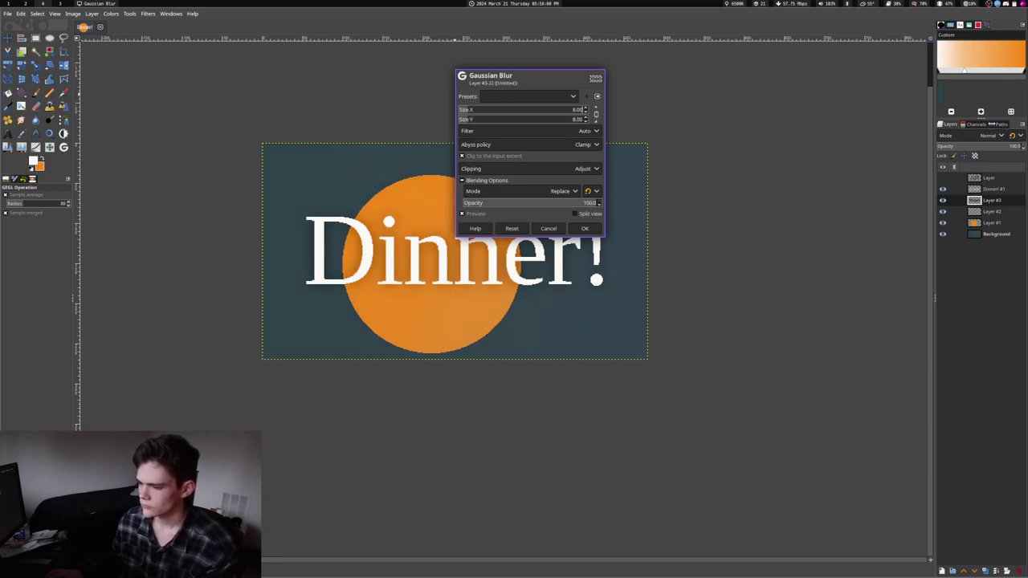
click(584, 229)
- Paste a copy of the blurred shadow and turn the floating selection into a new layer above the original shadow
key(ctrl+v)
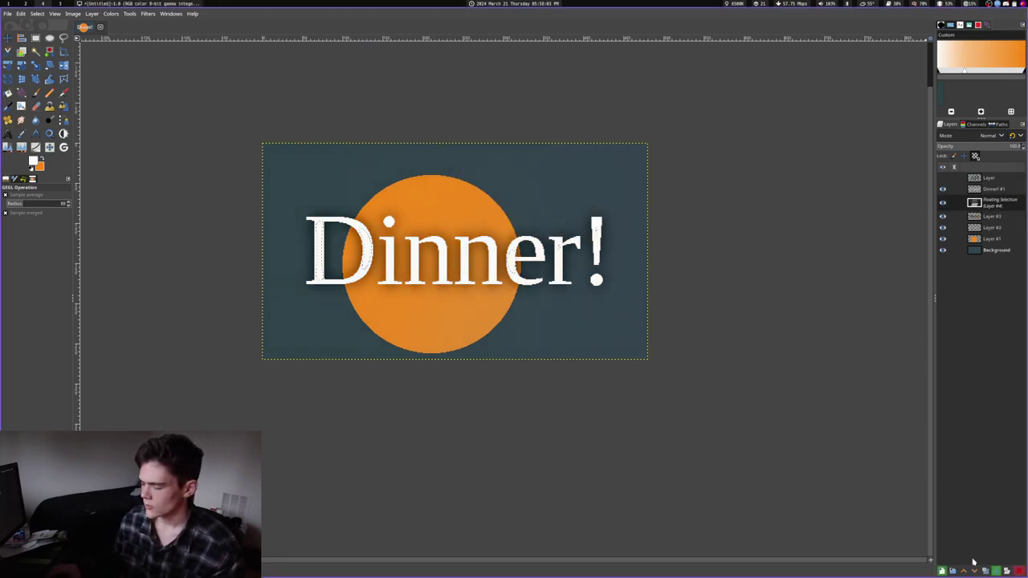
click(942, 571)
click(144, 13)
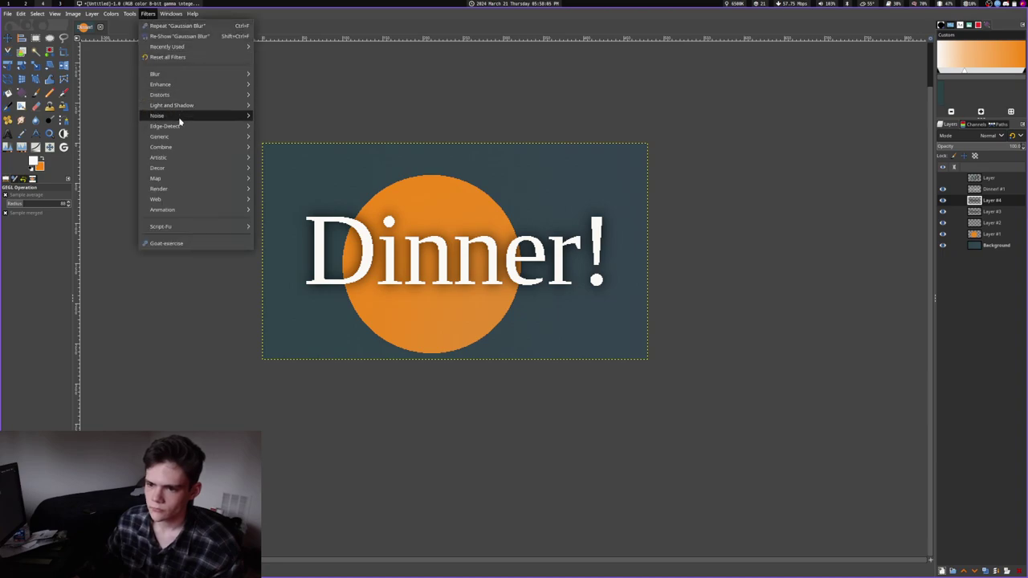
click(147, 15)
key(ctrl+v)
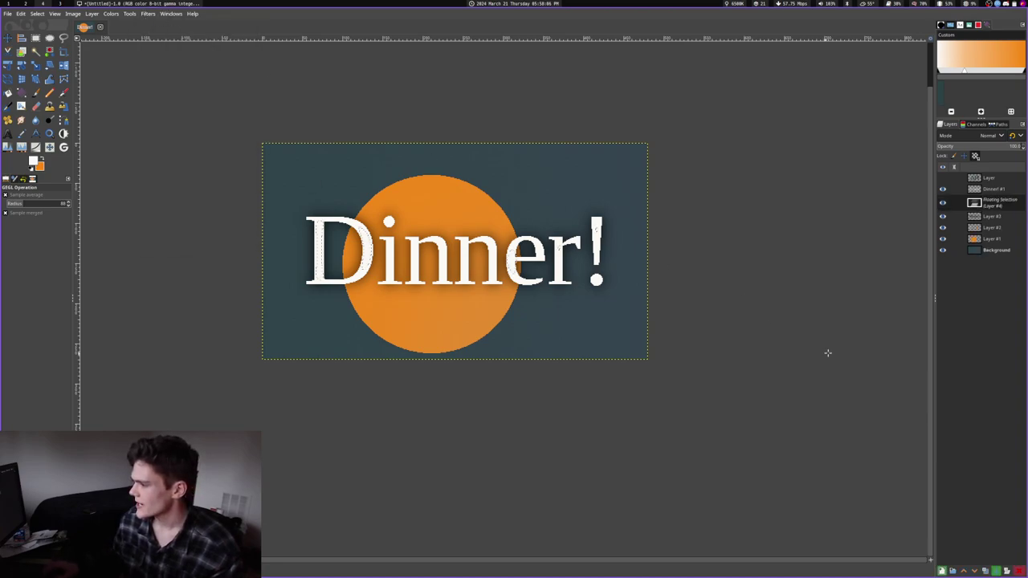
click(941, 571)
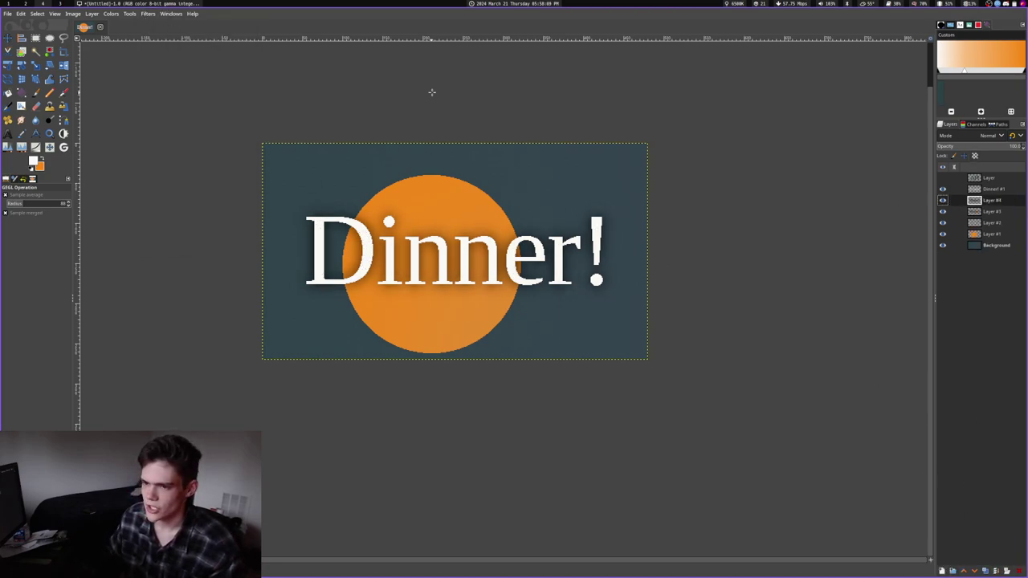
- Apply the Spread noise filter to the upper shadow layer with horizontal and vertical amounts of 3 and a new random seed
click(147, 14)
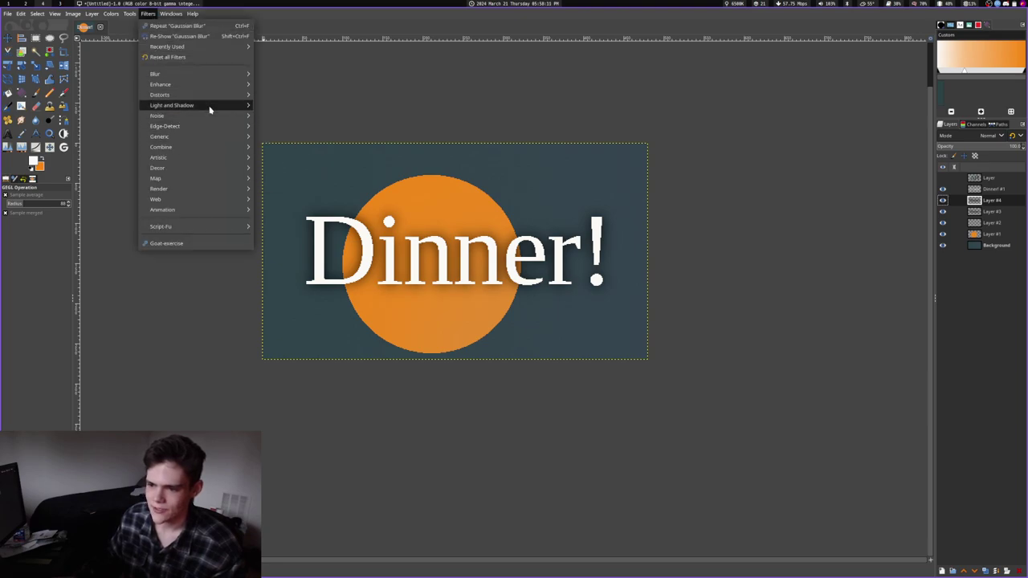
mouse_move(210, 116)
click(285, 176)
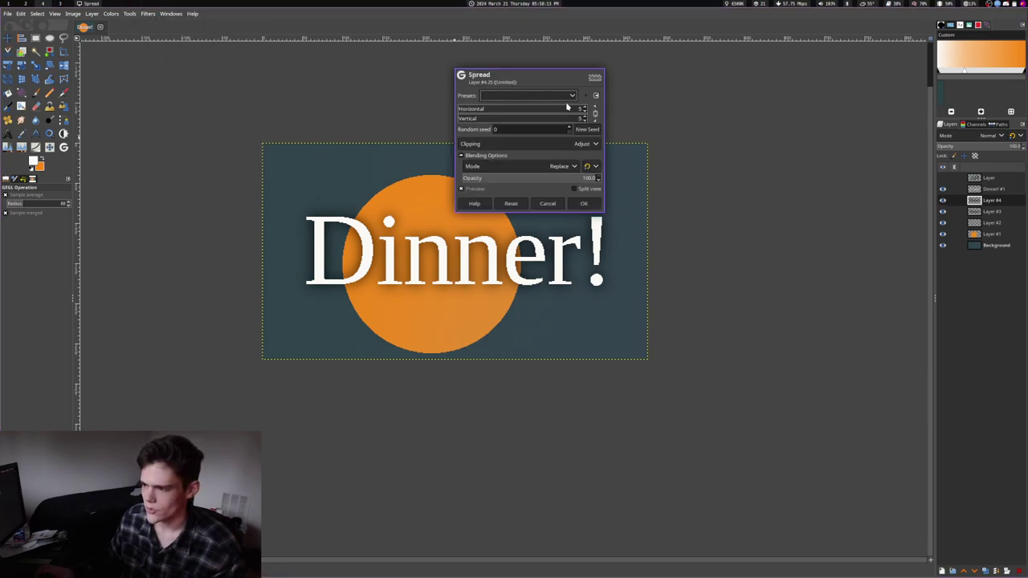
click(572, 109)
key(Return)
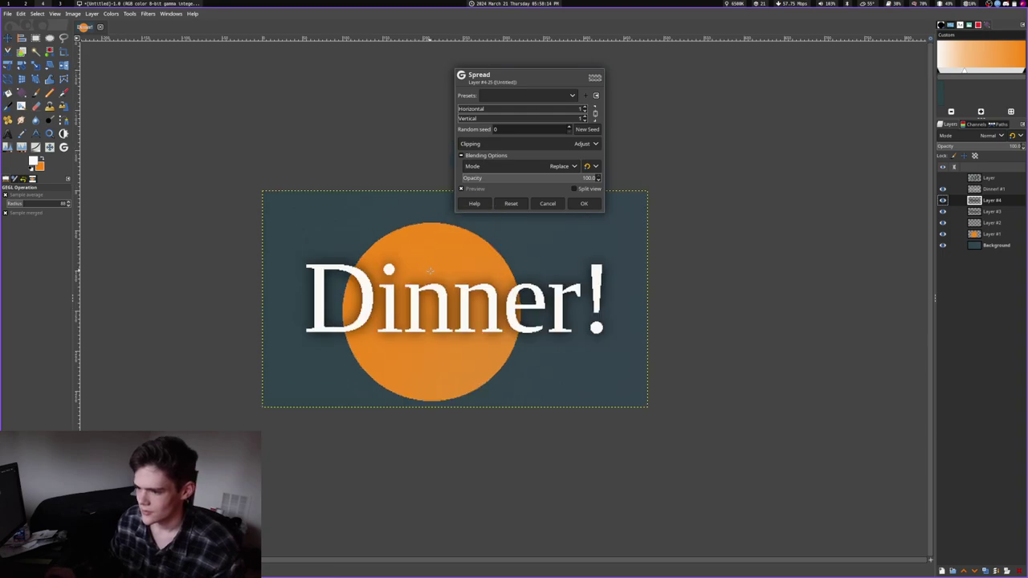
scroll(429, 218, up, 6)
click(561, 112)
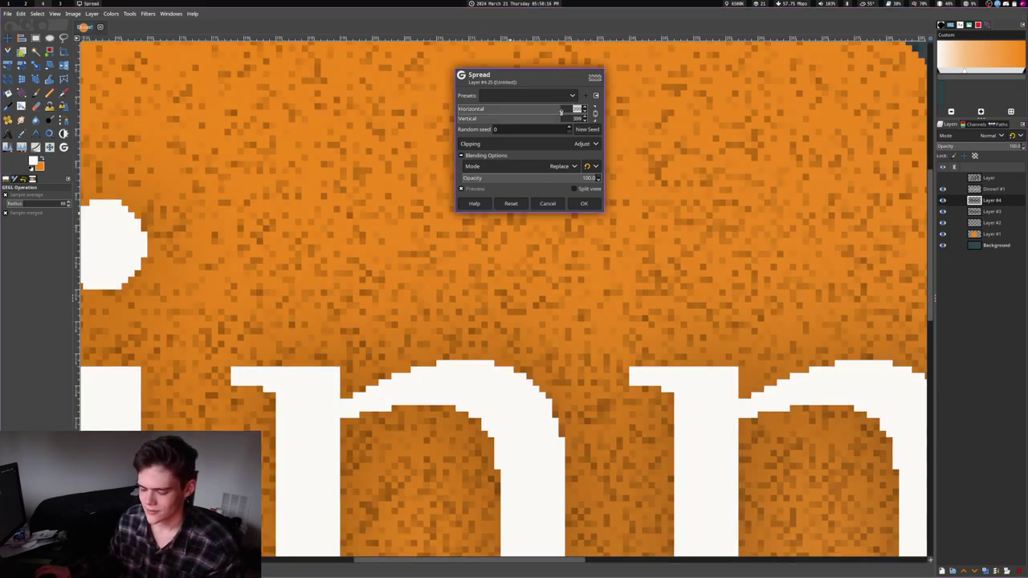
key(Return)
click(561, 109)
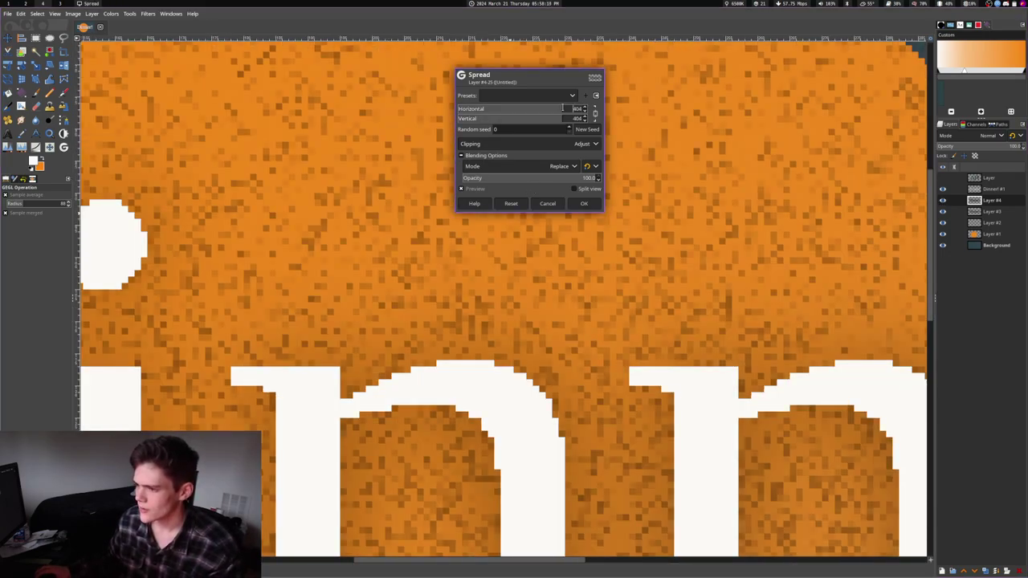
text(3)
key(Return)
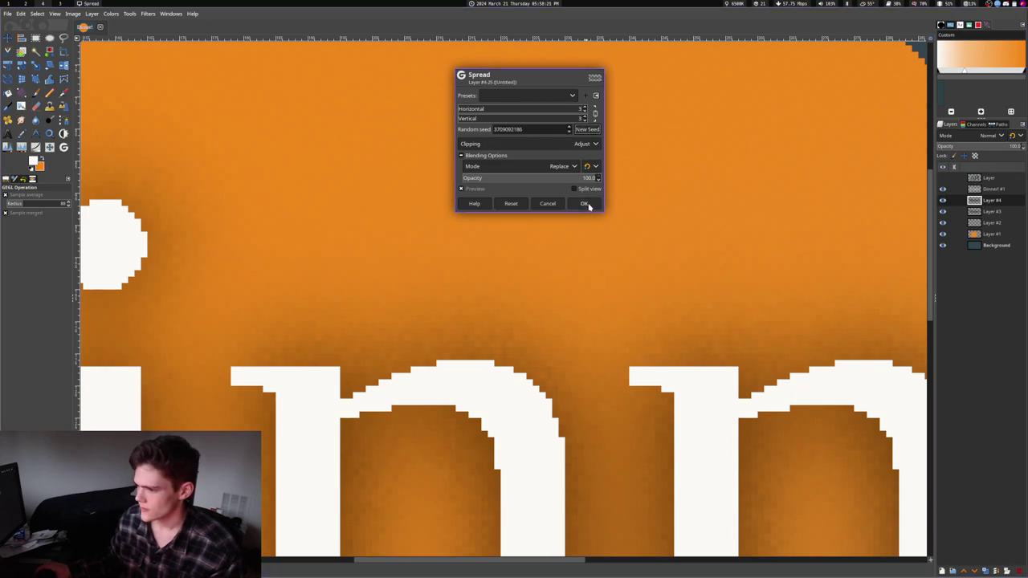
click(584, 203)
- Apply the Spread noise filter to the lower shadow layer as well
click(985, 211)
click(157, 15)
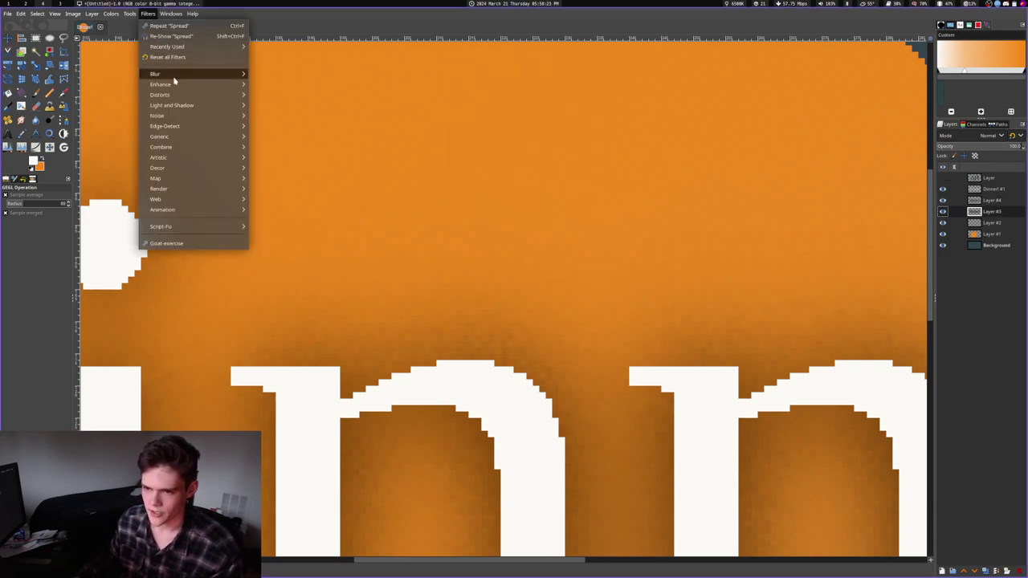
mouse_move(187, 118)
click(279, 184)
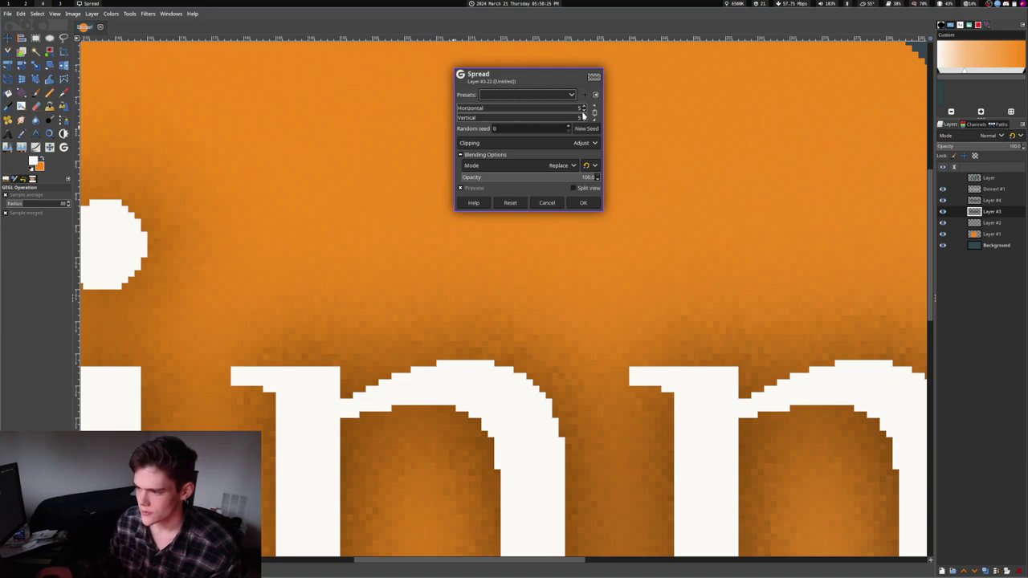
scroll(583, 115, down, 1)
click(584, 203)
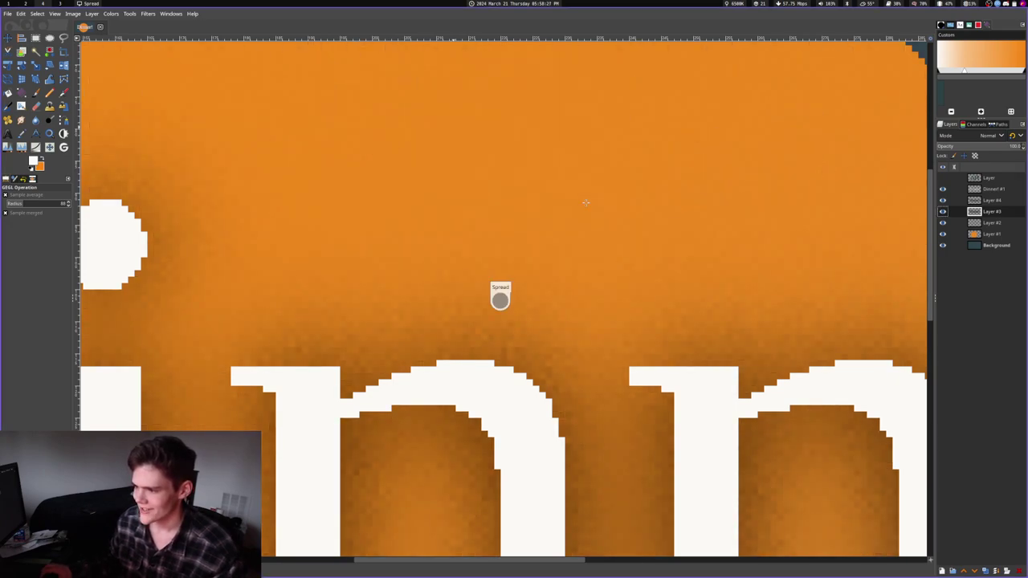
- Toggle the lower shadow layer's visibility to compare the shadow with and without it
click(943, 212)
click(943, 211)
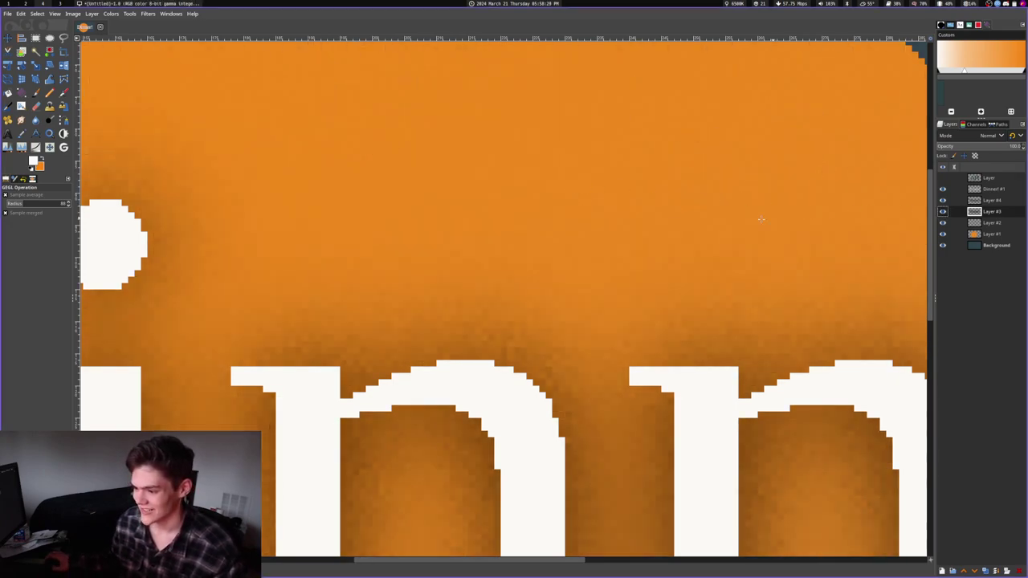
click(943, 211)
click(943, 211)
scroll(348, 193, down, 5)
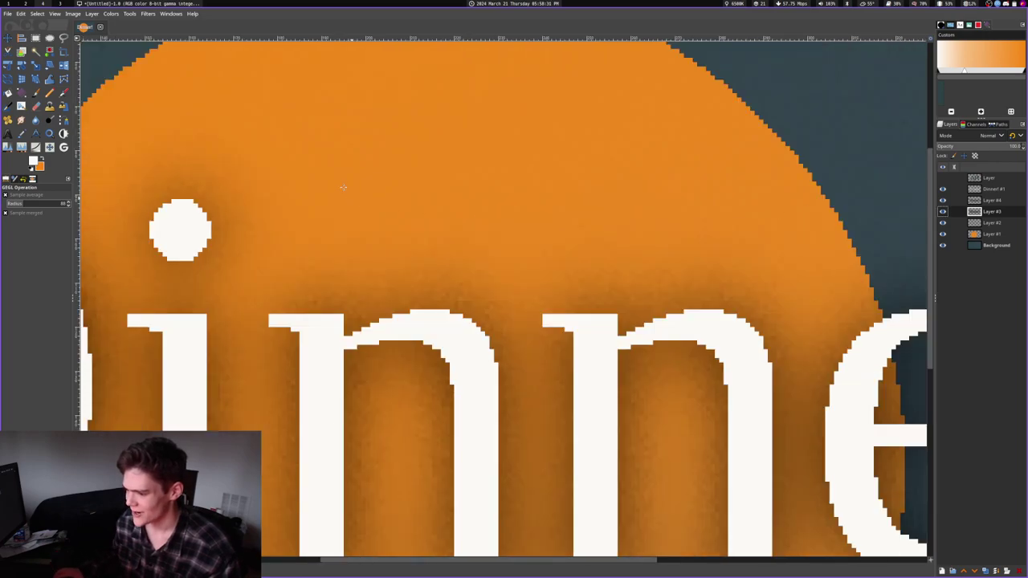
- Reduce the opacity of both shadow layers through their layer attributes, setting the lower one to 75
right_click(980, 203)
click(923, 210)
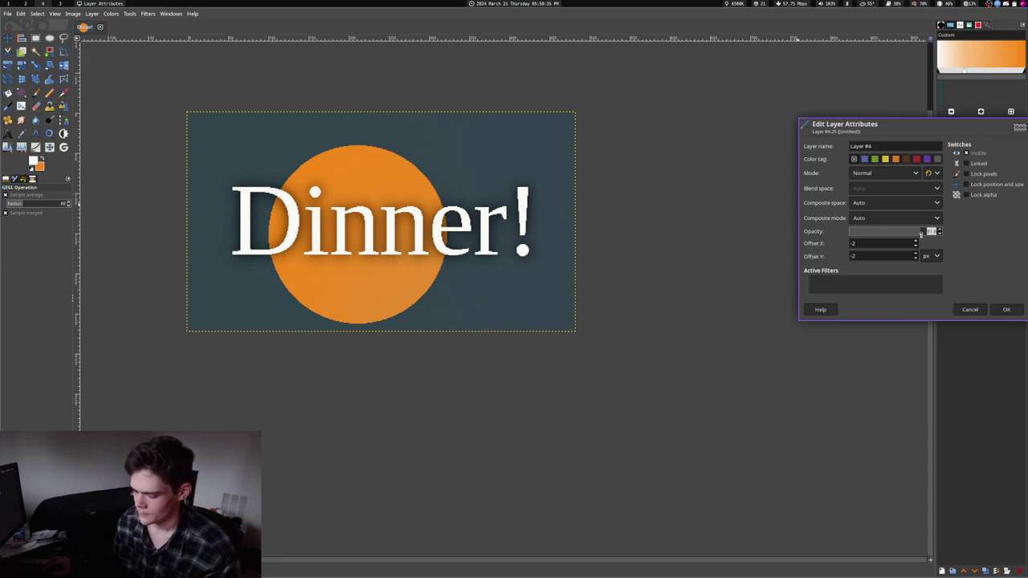
click(1002, 310)
right_click(990, 224)
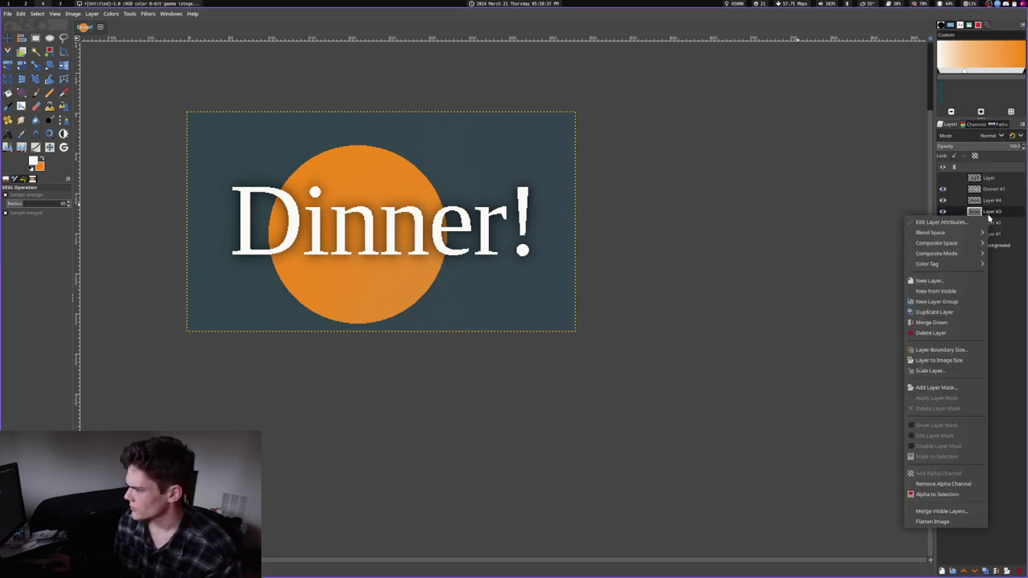
click(976, 222)
click(1004, 318)
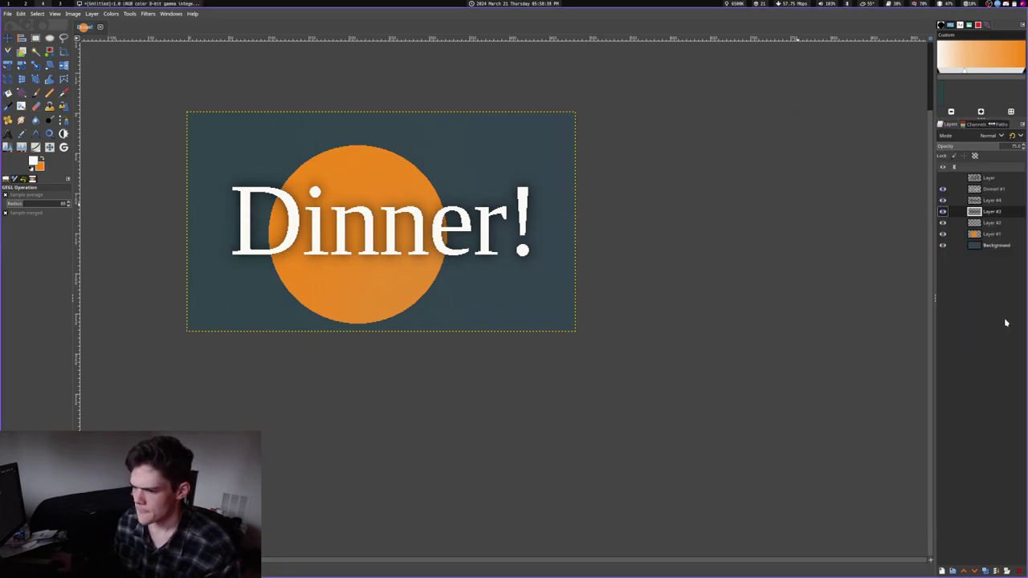
- Make the background layer active and try Select by Color on its teal area
click(989, 244)
scroll(366, 205, up, 6)
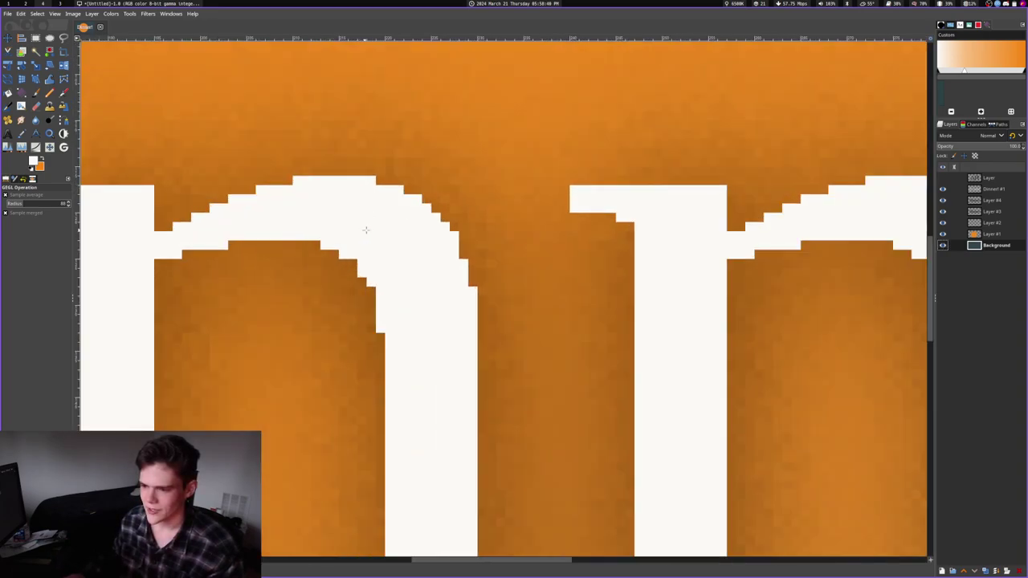
scroll(365, 230, down, 9)
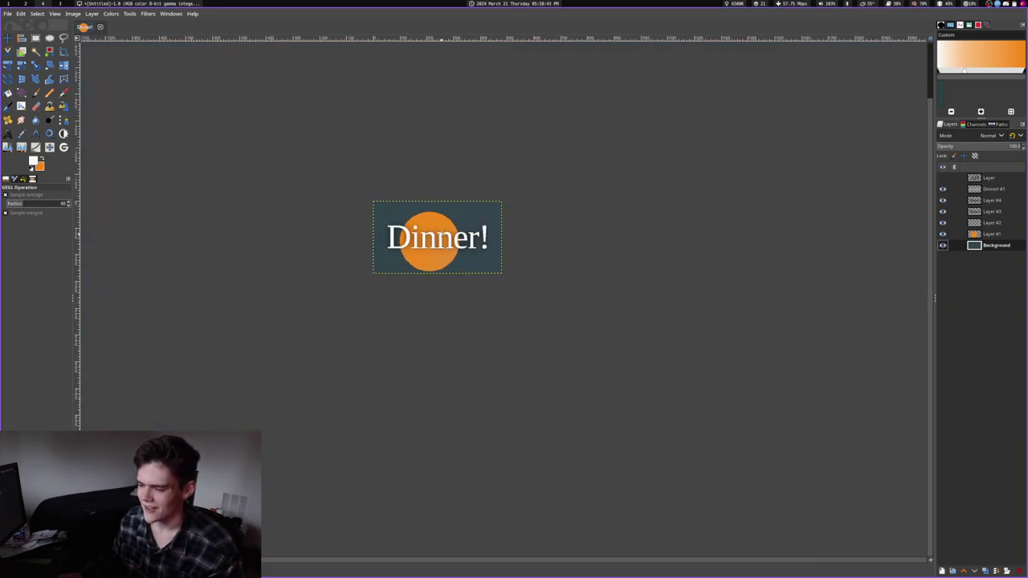
scroll(441, 234, up, 3)
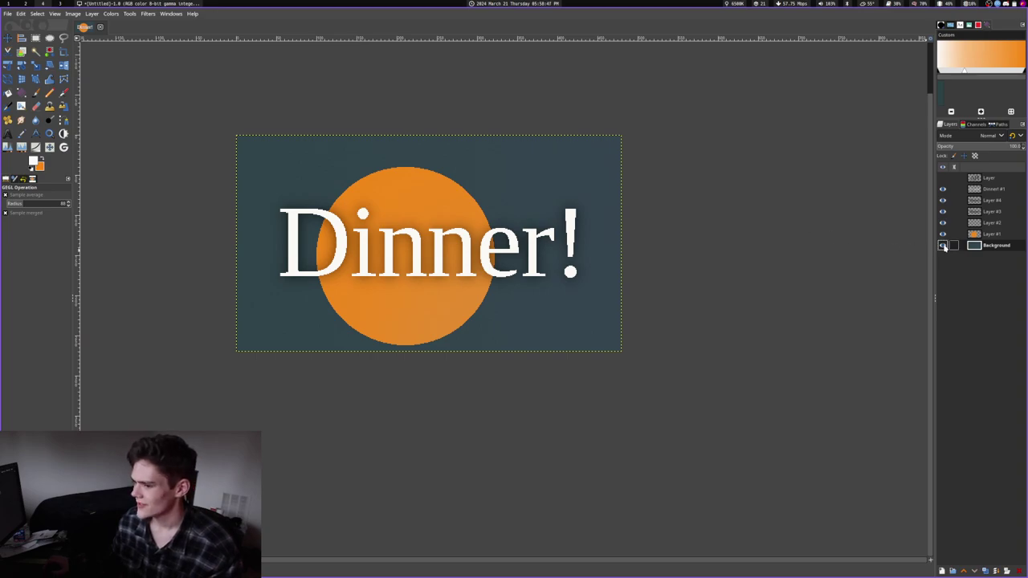
key(shift+o)
click(304, 200)
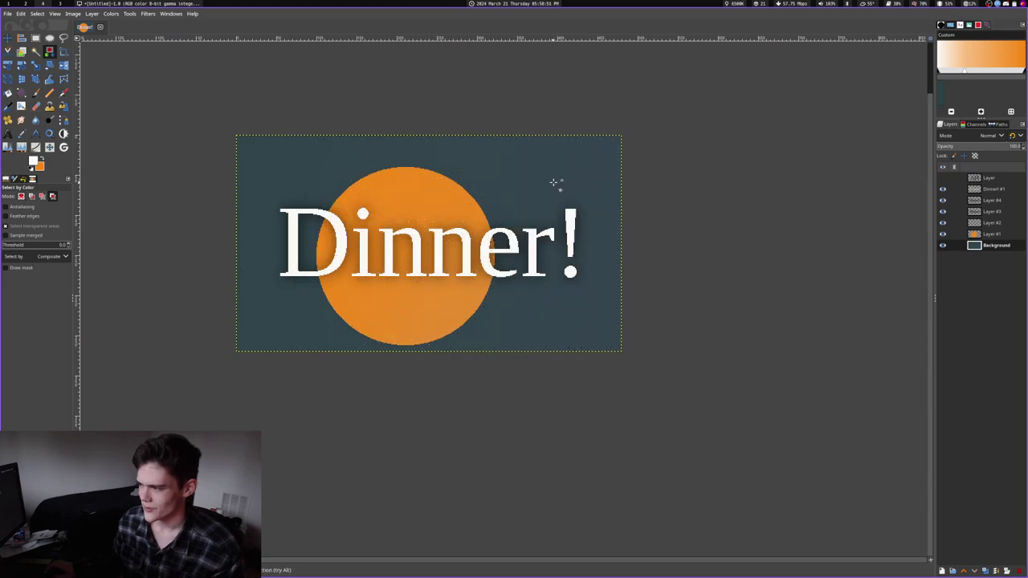
- Apply a Gaussian Blur to the background layer and check its gradient up close and at full view
scroll(522, 190, up, 5)
click(147, 14)
mouse_move(165, 73)
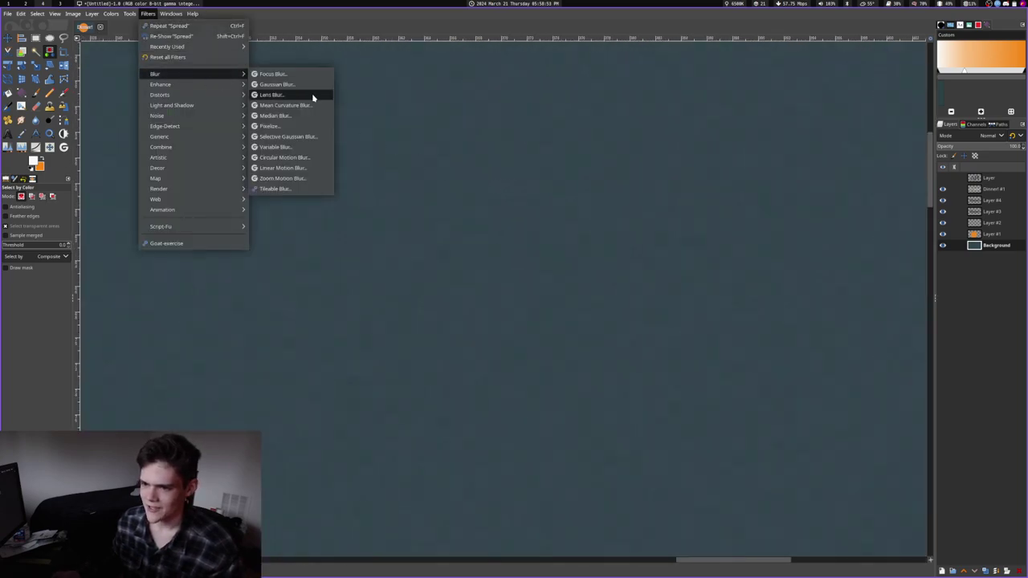
click(312, 94)
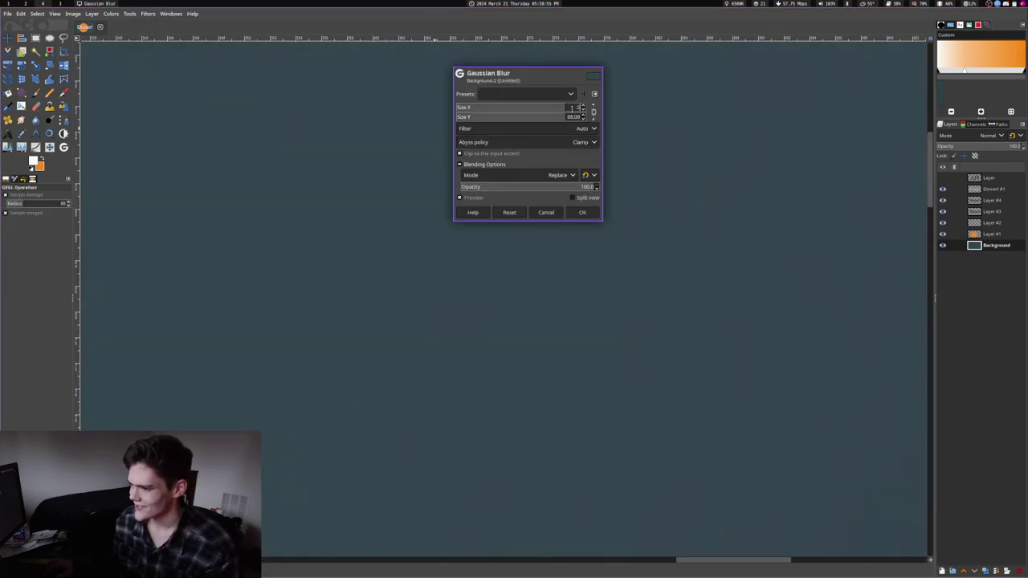
key(Return)
click(581, 212)
scroll(605, 188, down, 3)
scroll(380, 226, up, 4)
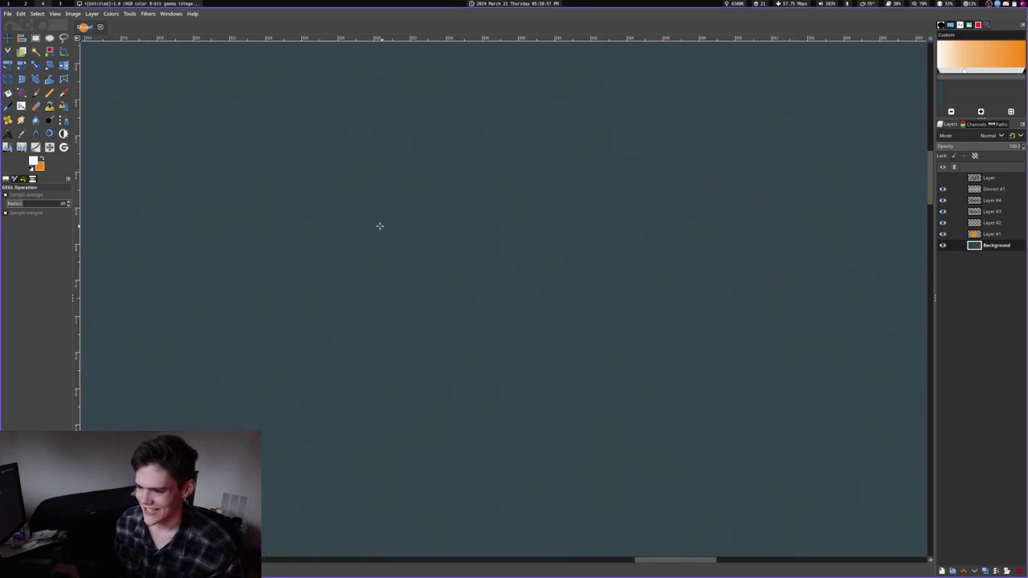
scroll(379, 226, down, 5)
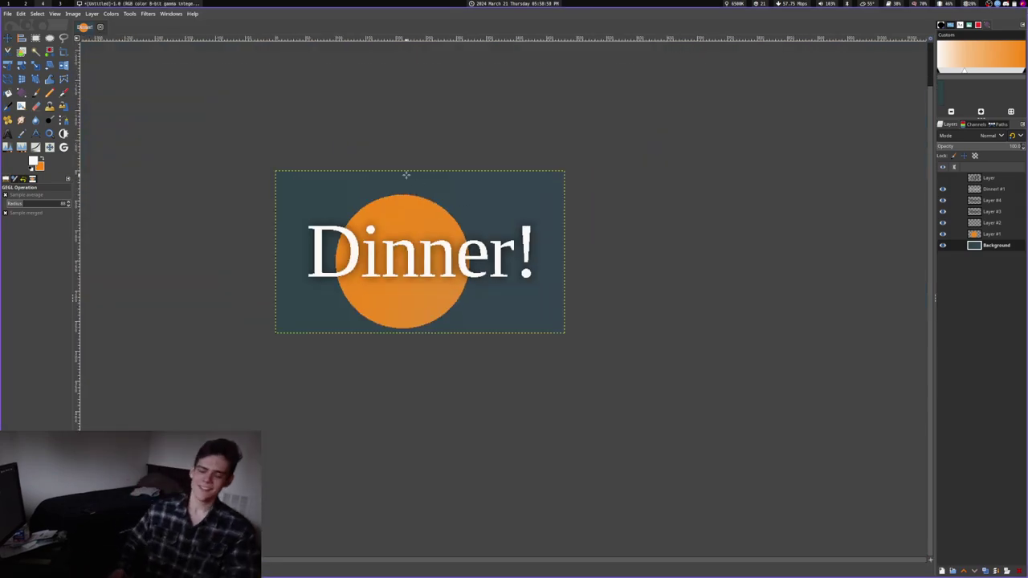